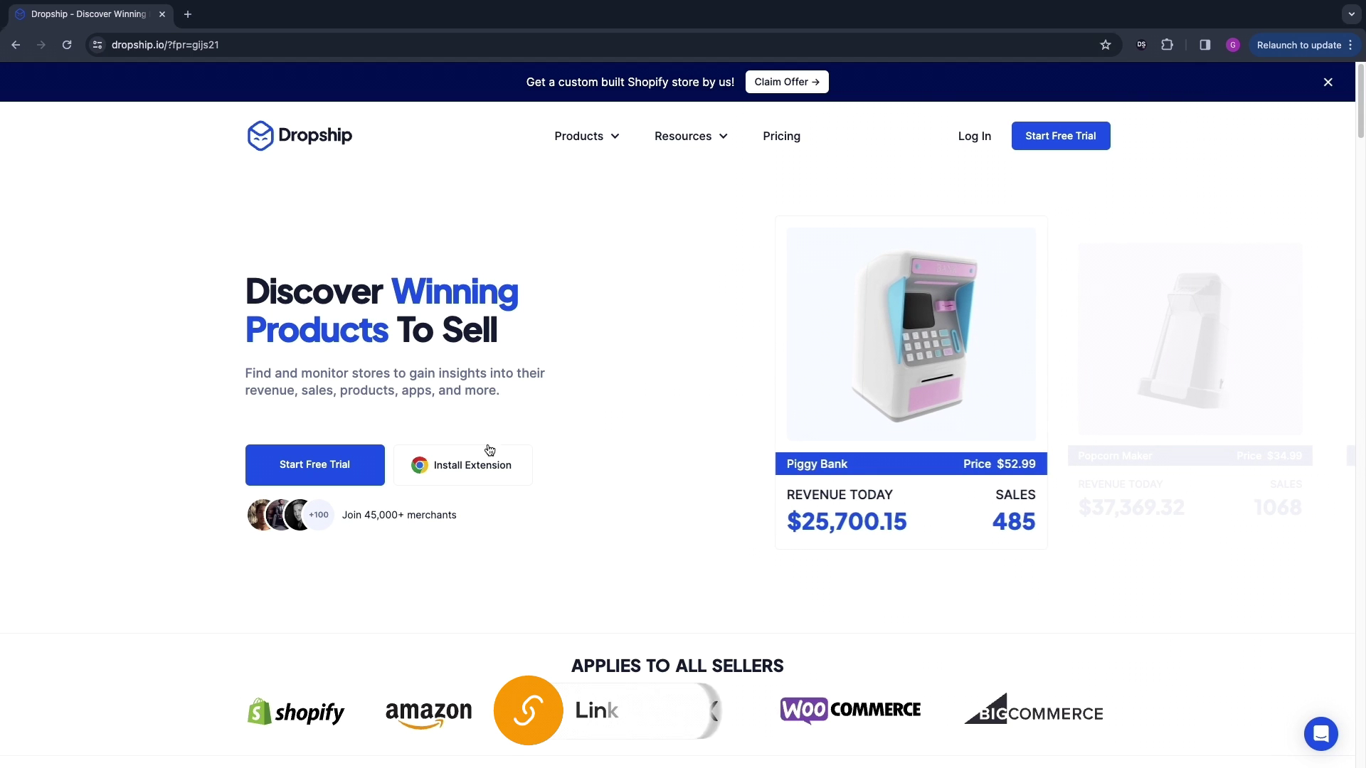
Open the Dropship Product Research extension's Chrome Web Store page from the Dropship homepage.
left_click(457, 473)
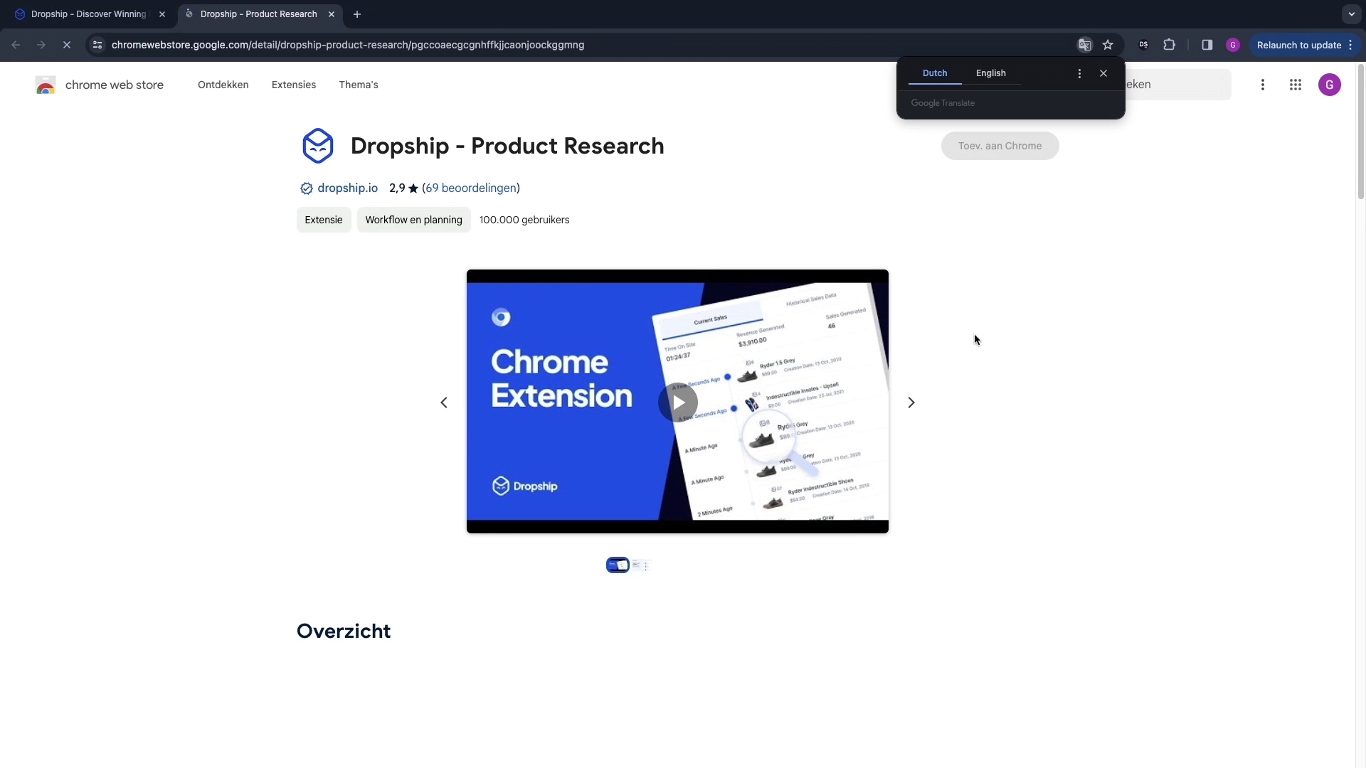
Dismiss the translation offer and view the live sales, historical sales, best-sellers and Shopify-import slides.
left_click(1110, 74)
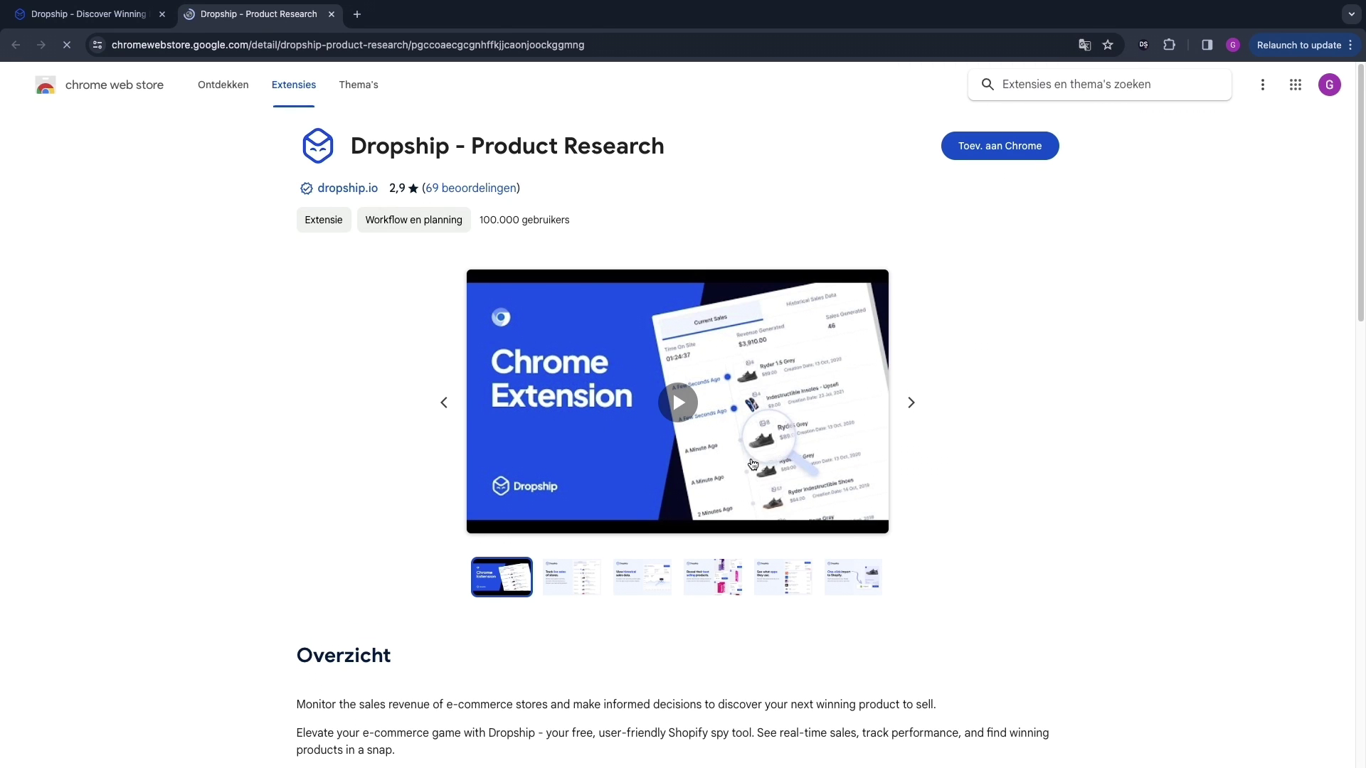
left_click(572, 578)
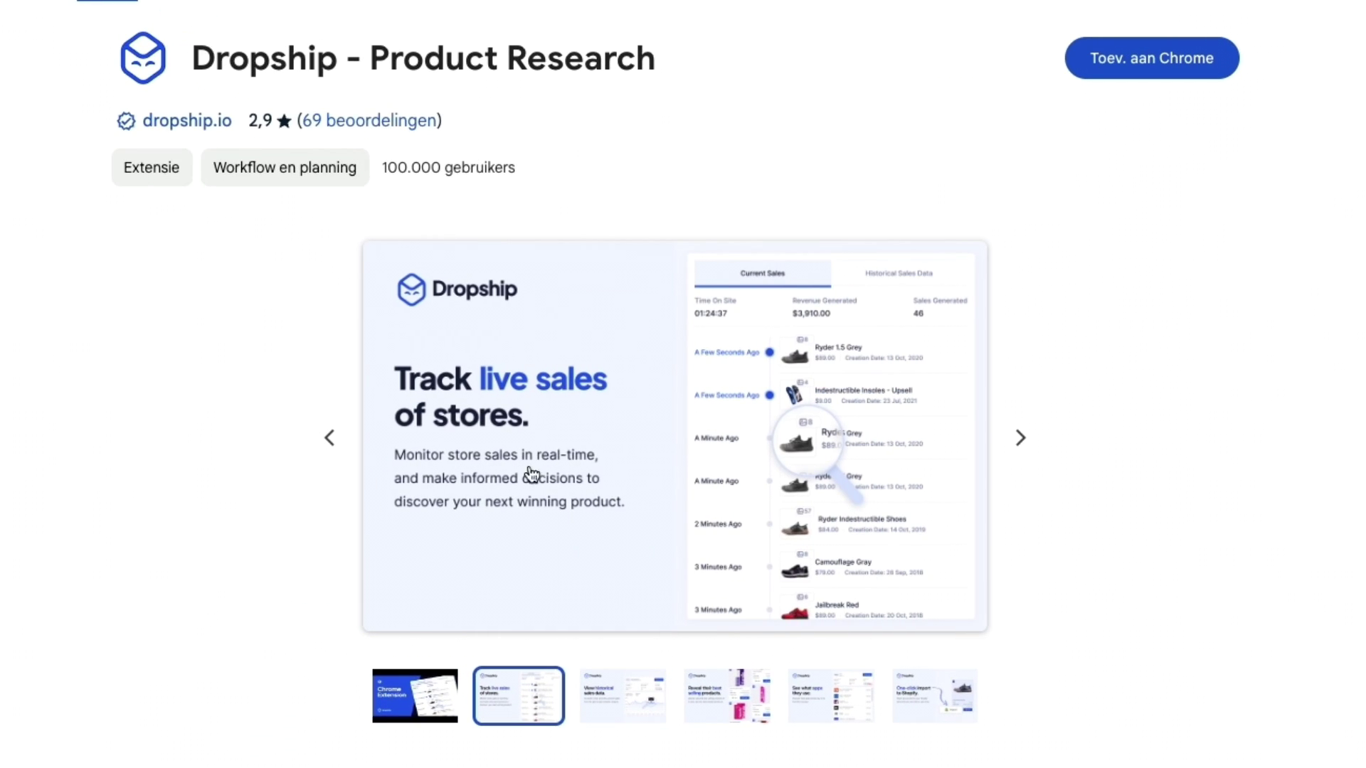
left_click(596, 673)
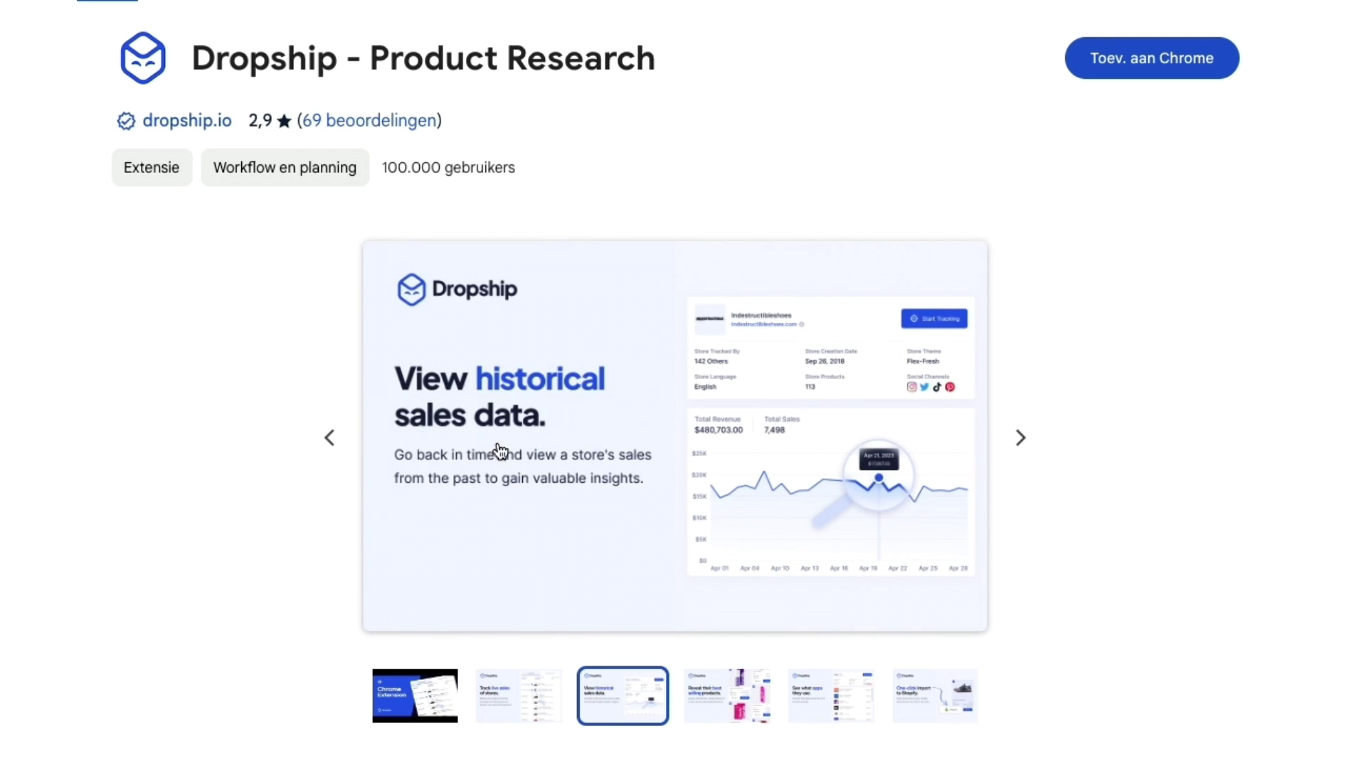
left_click(704, 696)
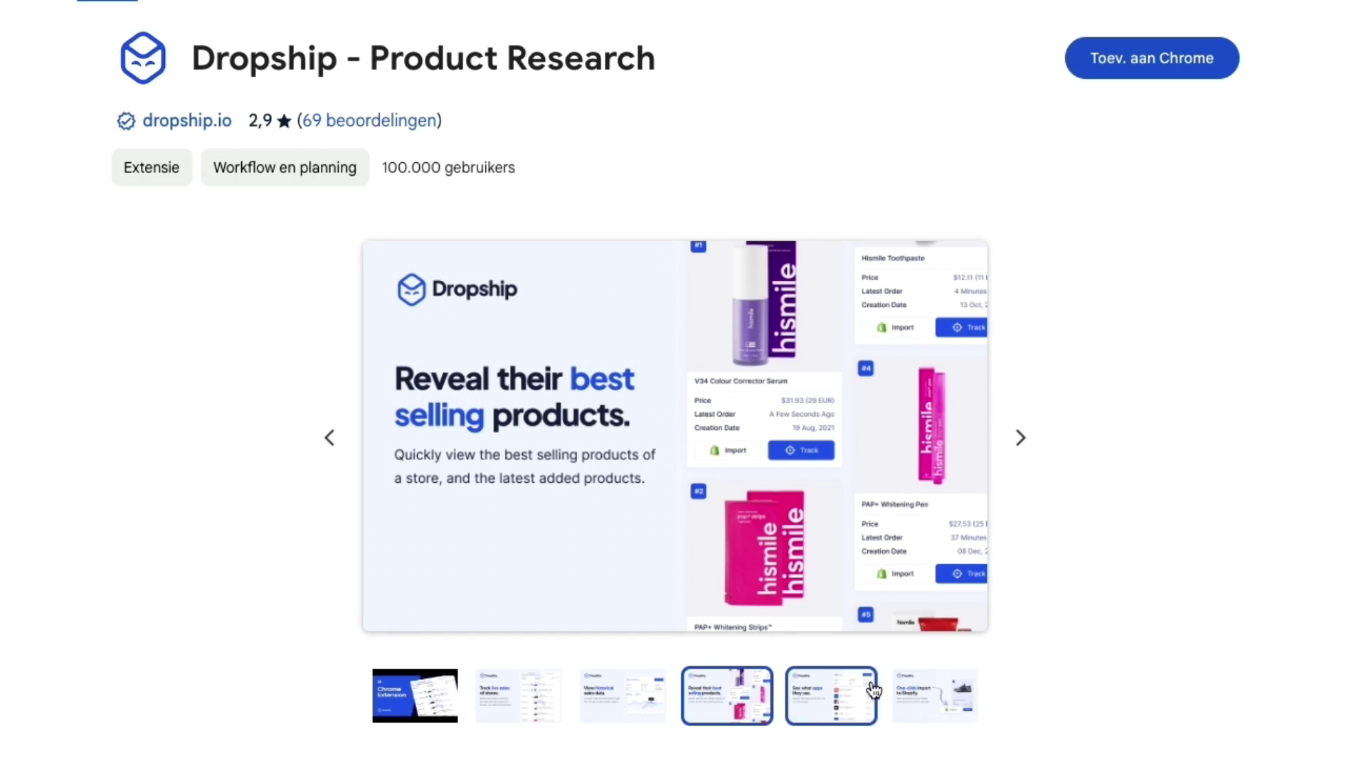
left_click(918, 693)
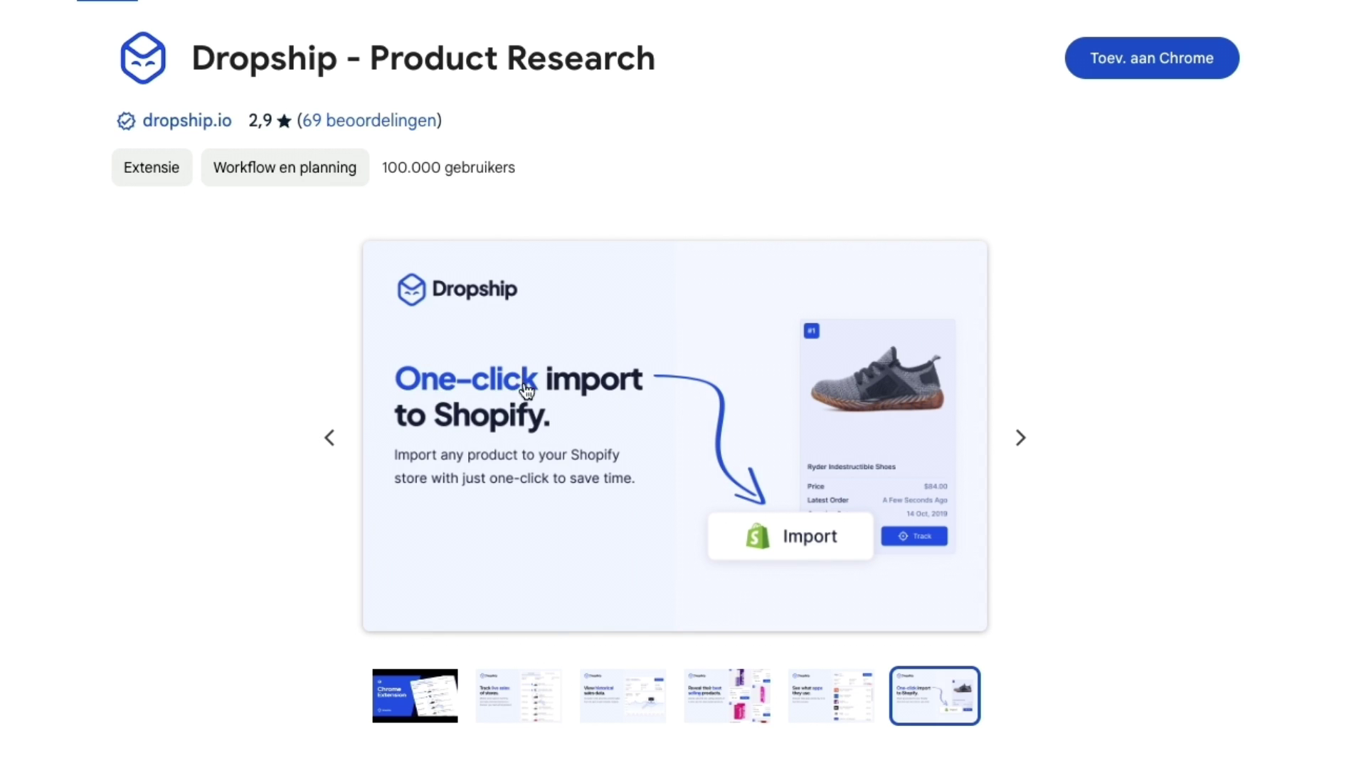
Return to the 'See what apps they use' slide and add the extension to Chrome.
left_click(841, 717)
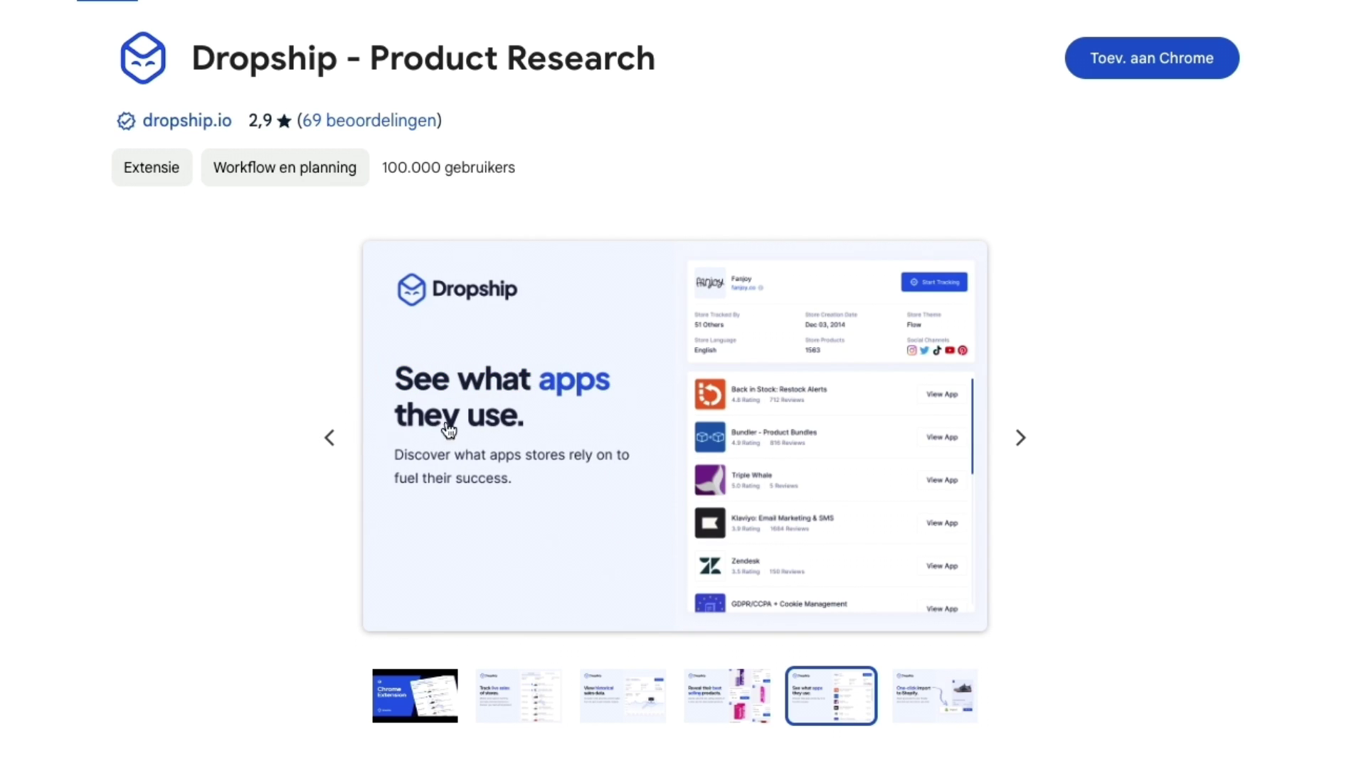
left_click(1130, 62)
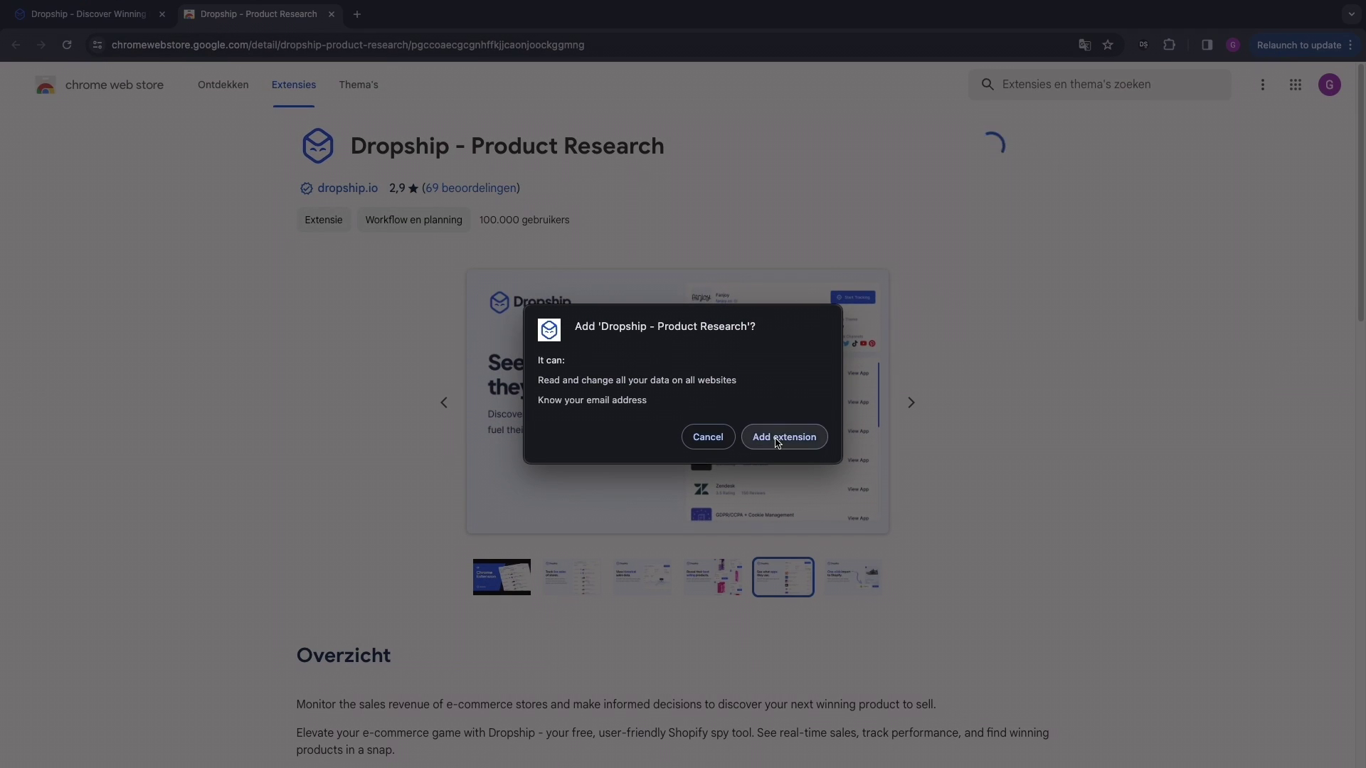
left_click(788, 440)
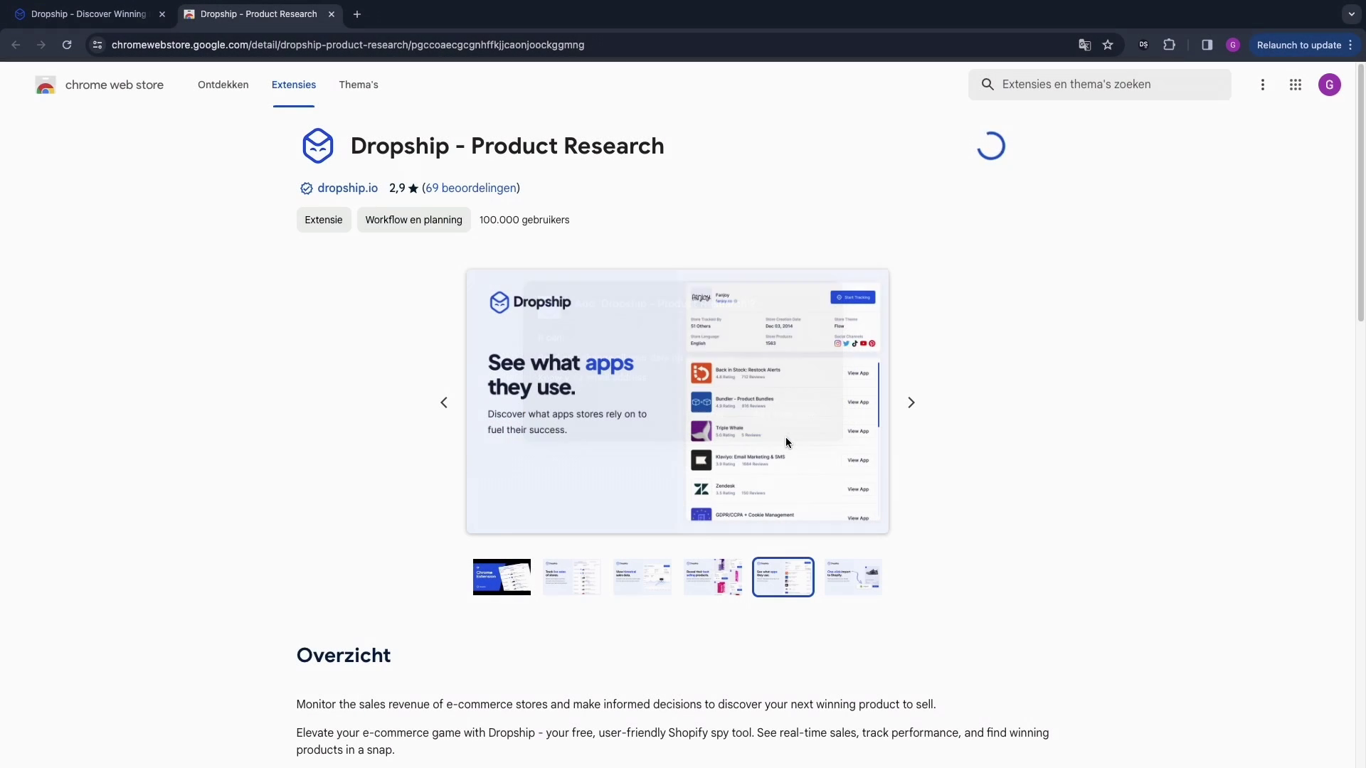
Open the Dropship extension popup and review its Facebook prompt and zero Today's Saved Ads counters.
left_click(1168, 45)
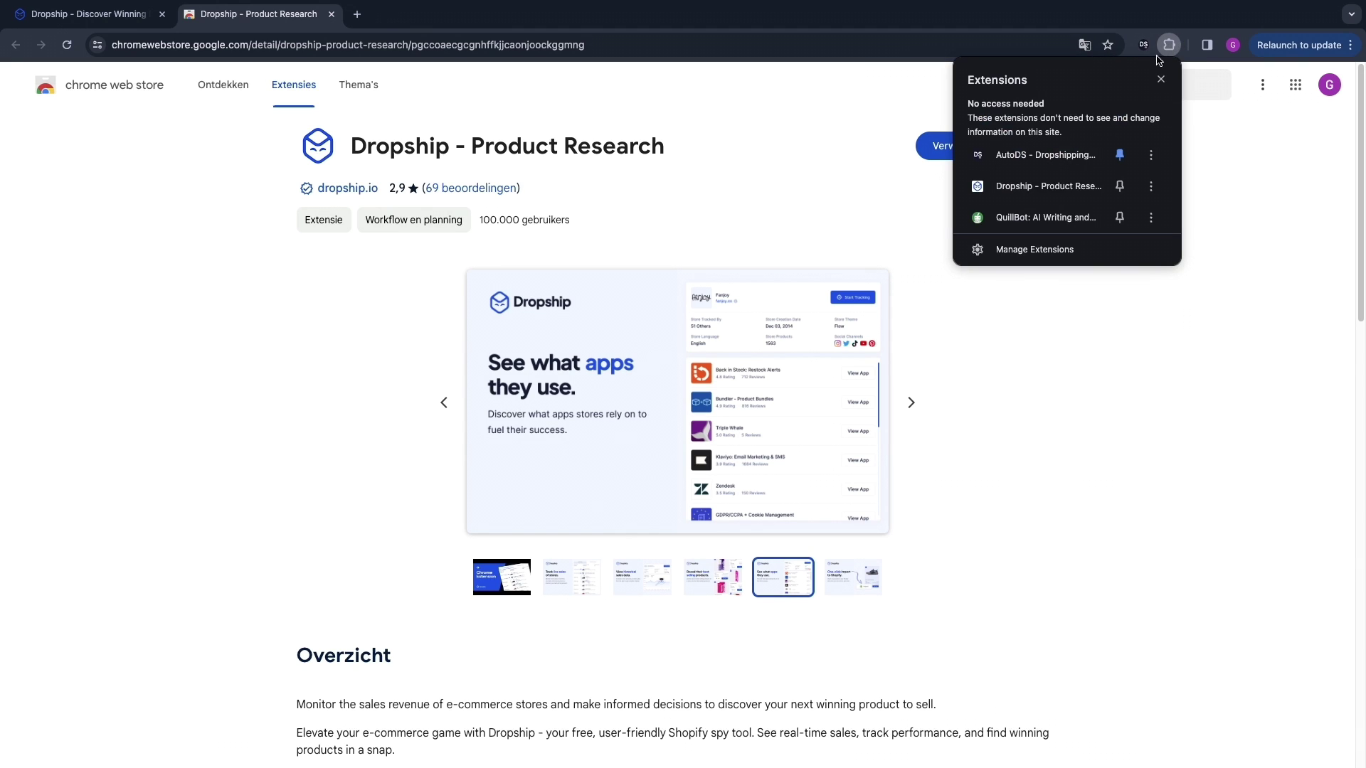
left_click(1039, 185)
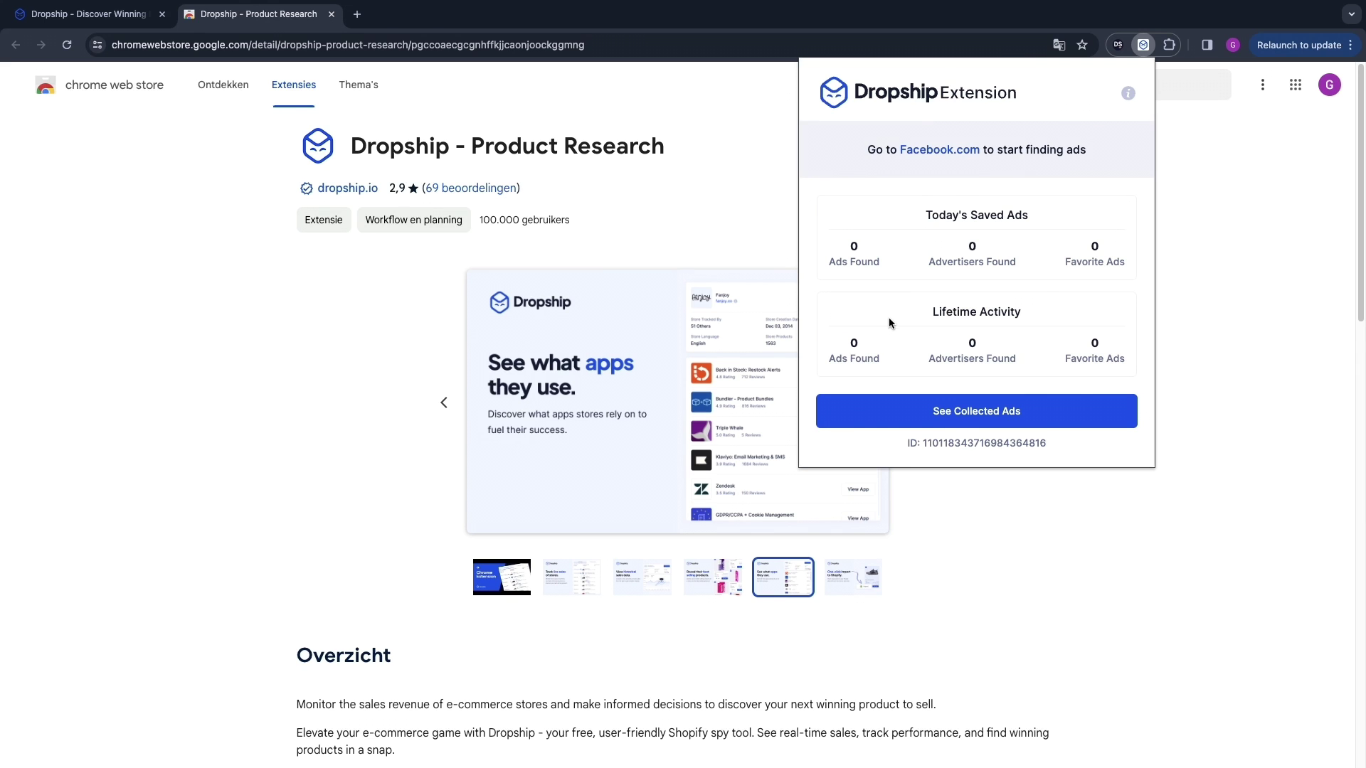
left_click_drag(867, 150, 1090, 118)
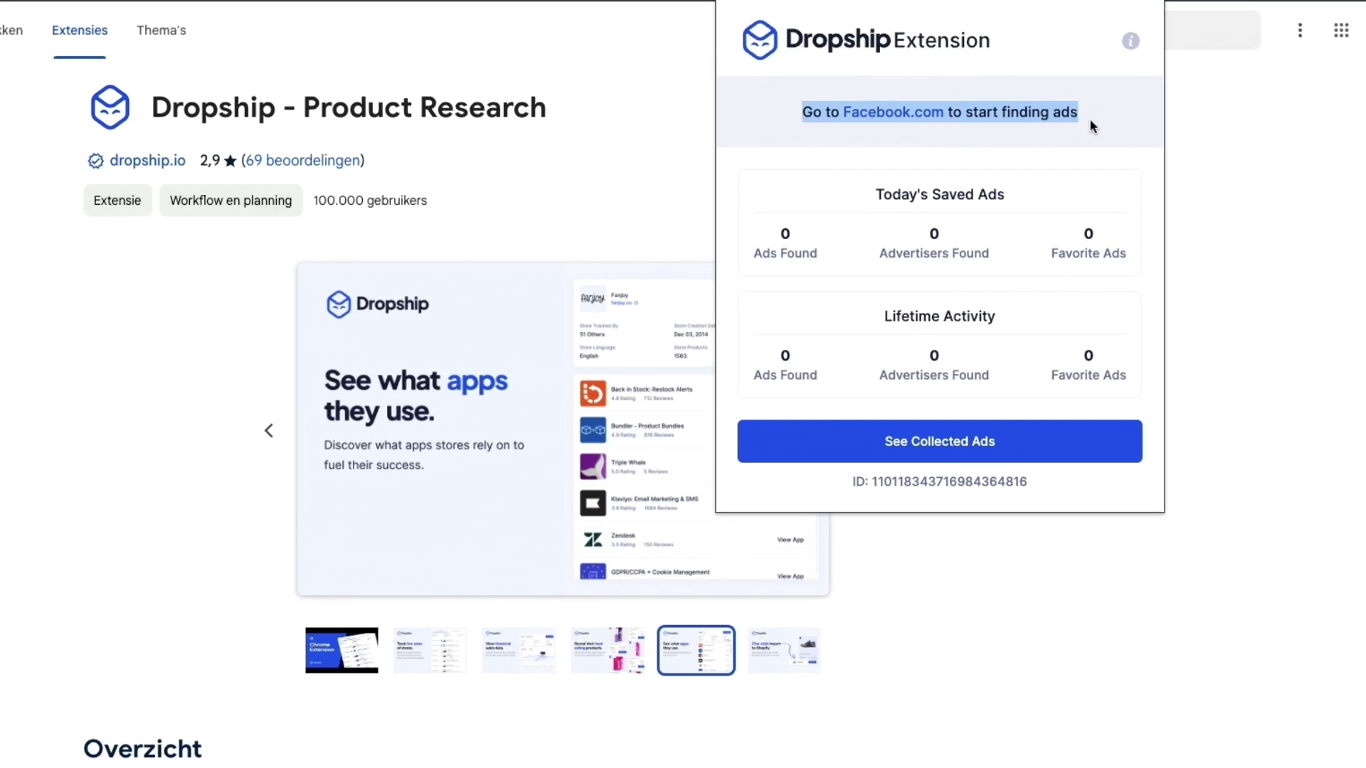
left_click_drag(879, 191, 994, 219)
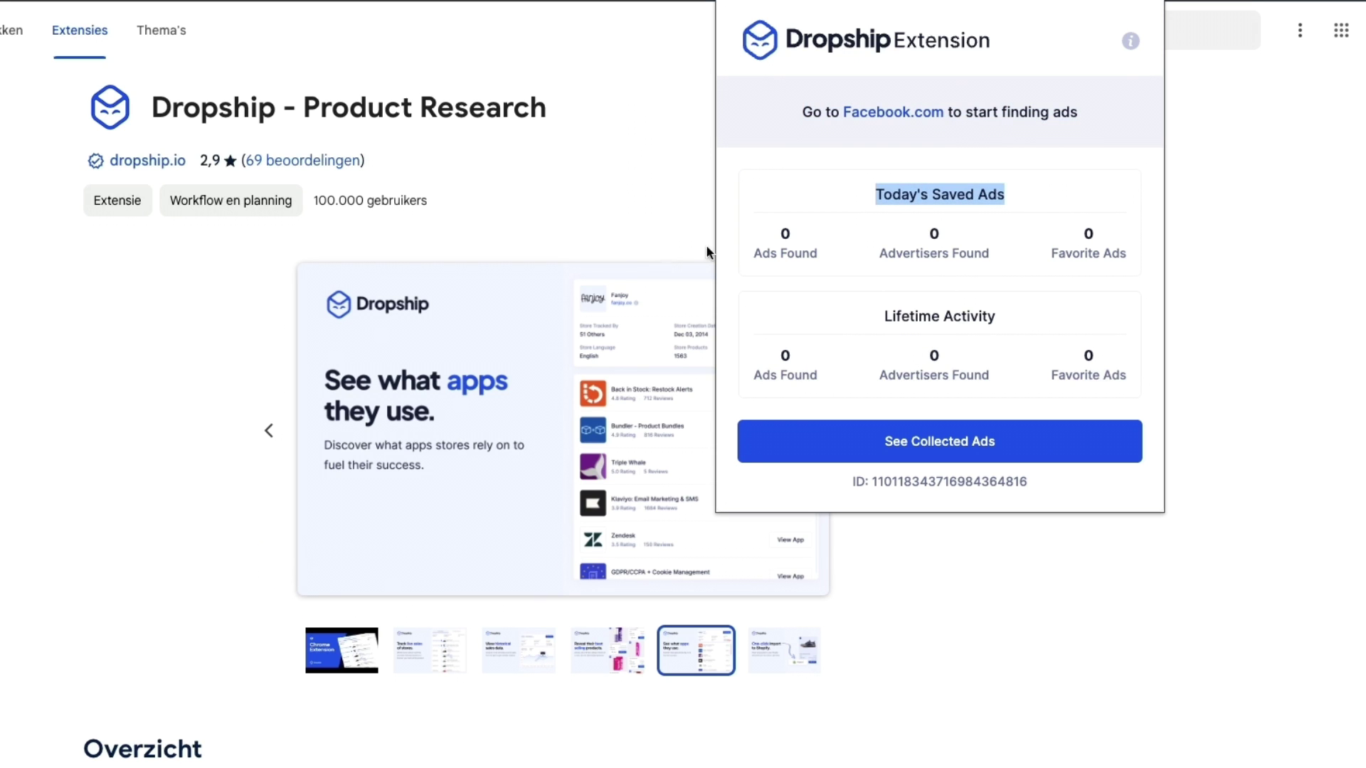
Close the extension popup and scroll down the qalo.com store page.
left_click(689, 269)
scroll(625, 256, "down", 2)
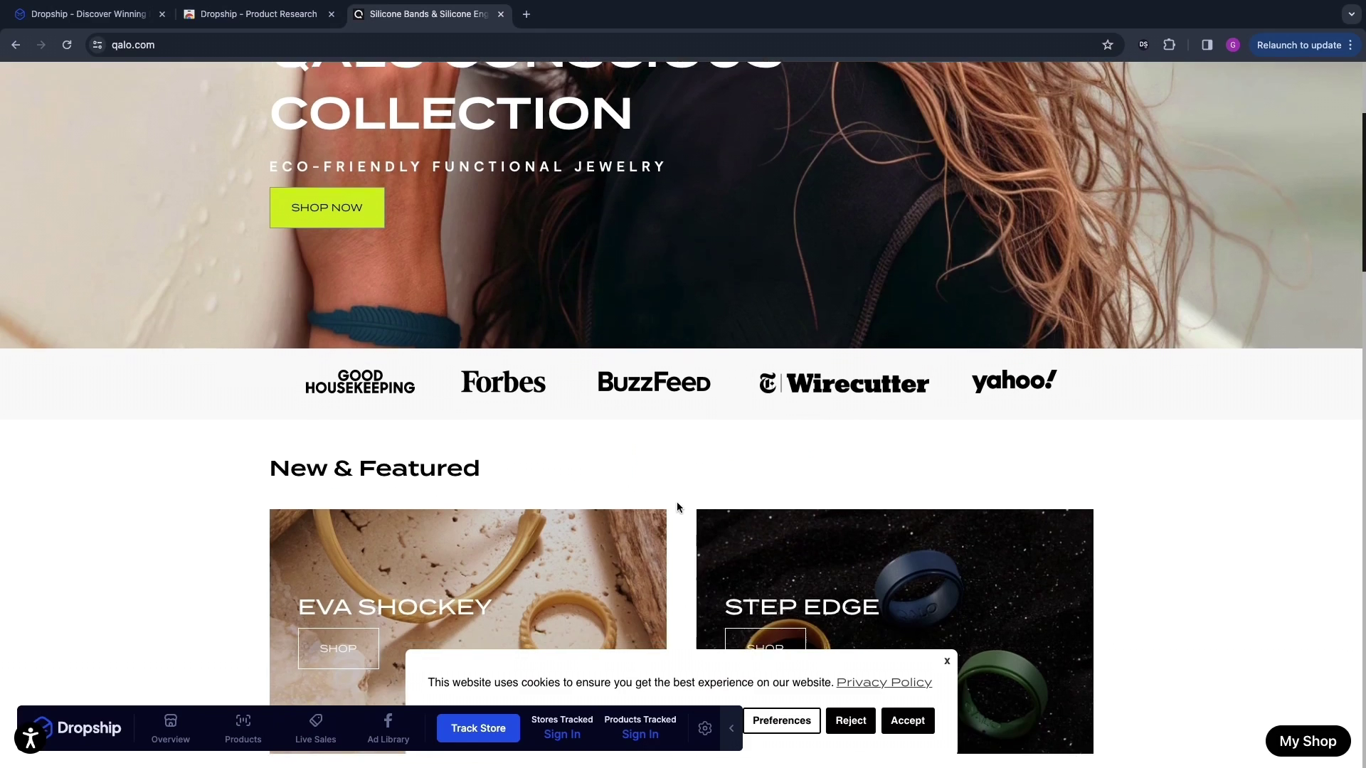
scroll(676, 502, "down", 3)
scroll(977, 503, "down", 15)
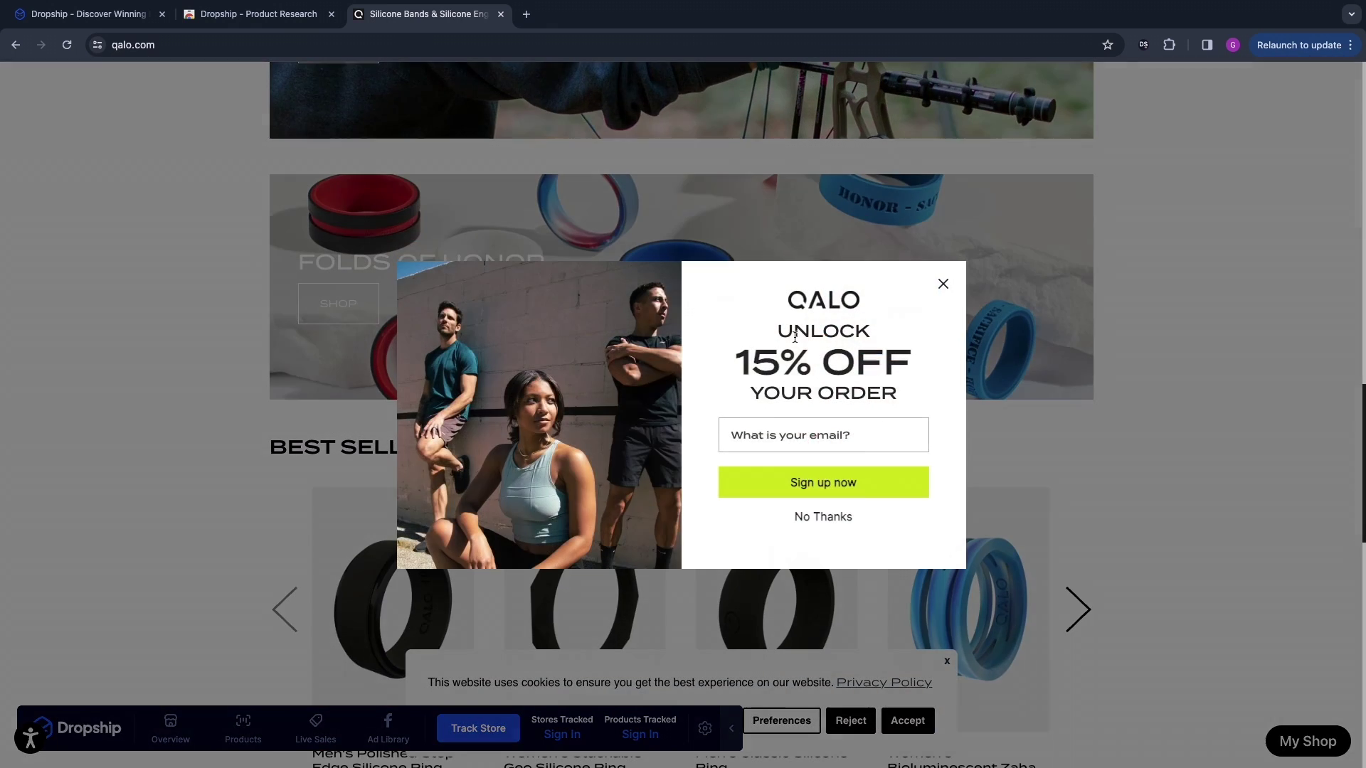
Dismiss the QALO discount pop-up and launch the Dropship overlay on the Qalo store.
left_click(943, 284)
scroll(735, 412, "down", 3)
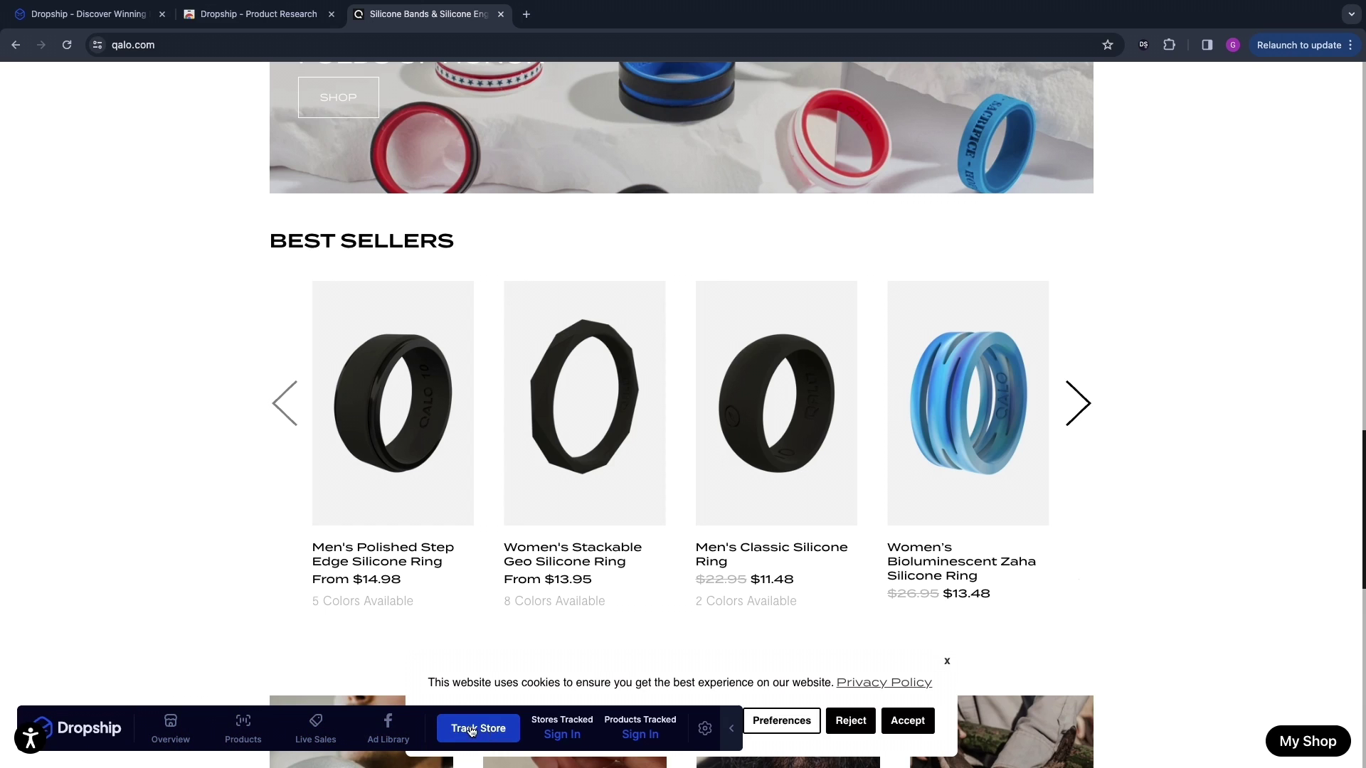
left_click(1170, 45)
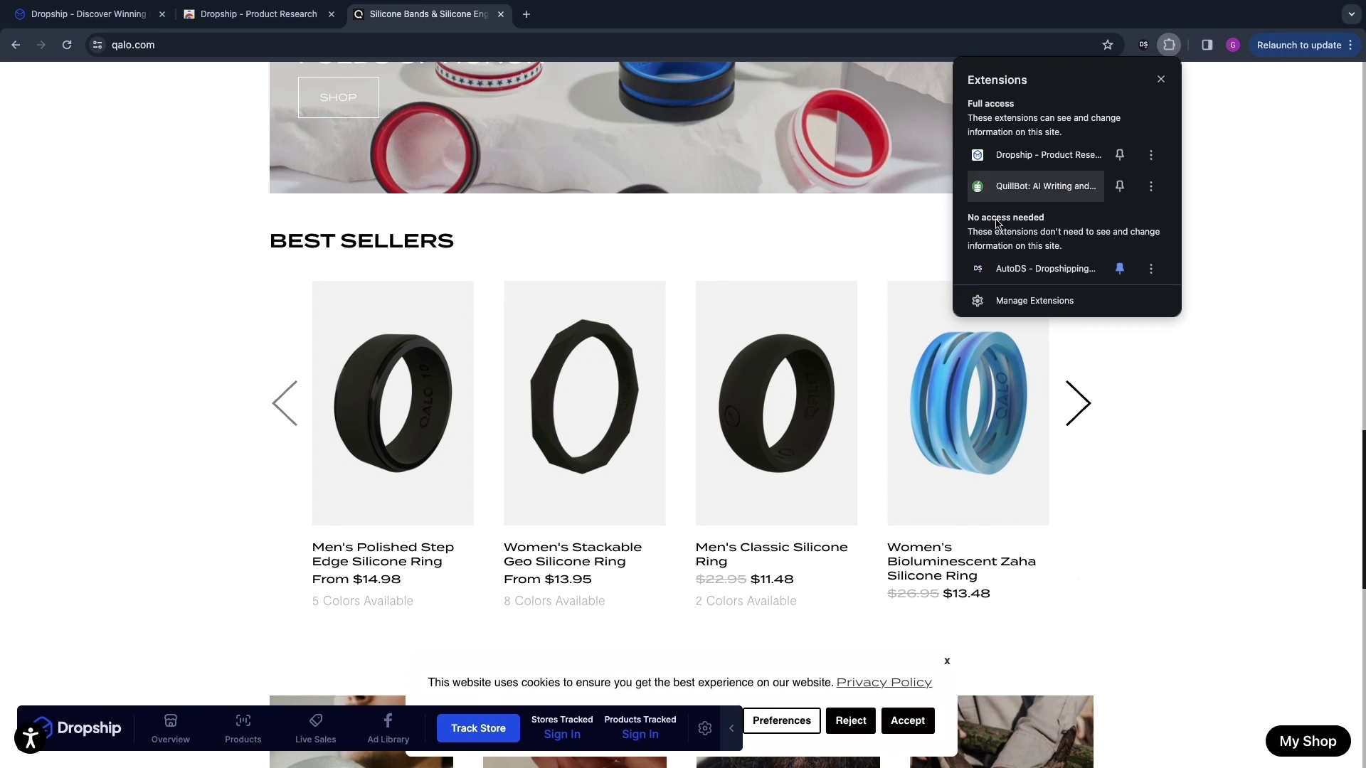
left_click(1014, 153)
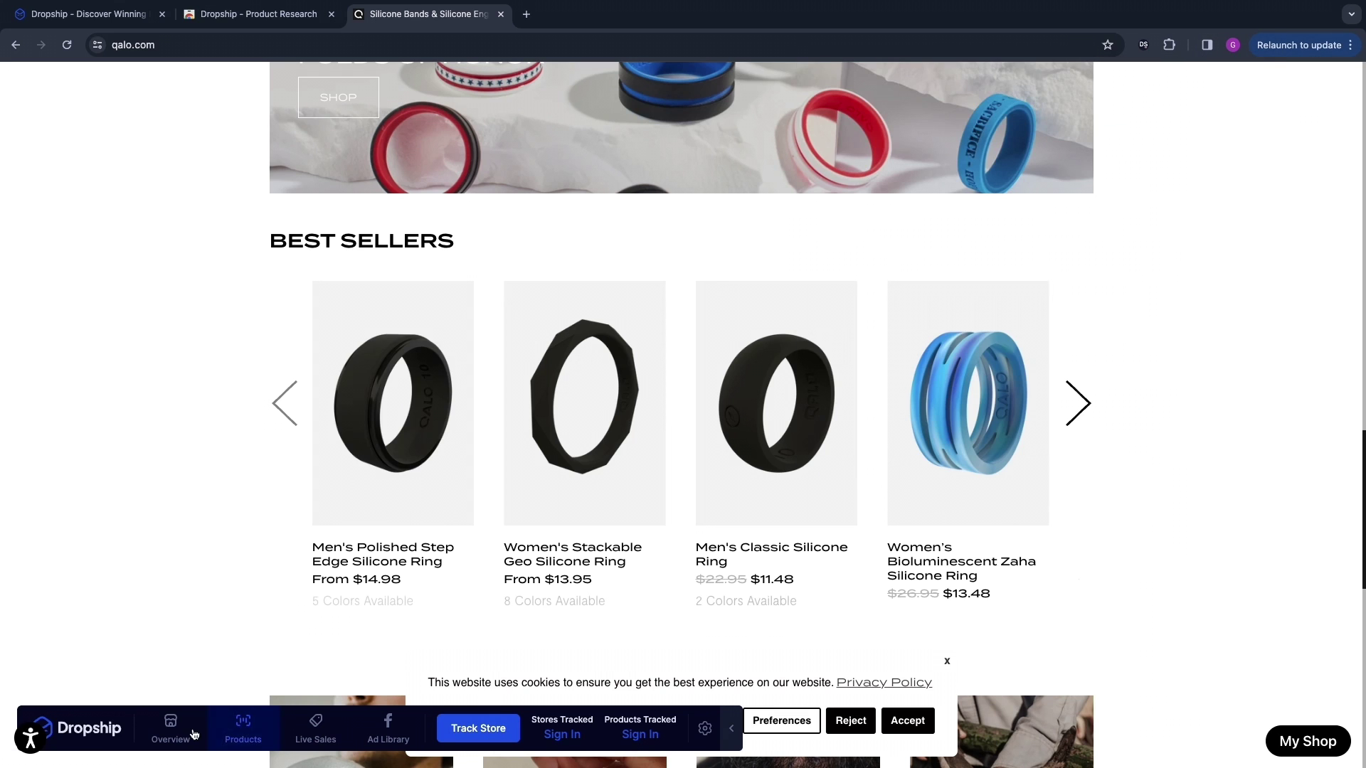
Open Qalo's store overview in the Dropship bar and look over its account sign-in notice.
left_click(178, 733)
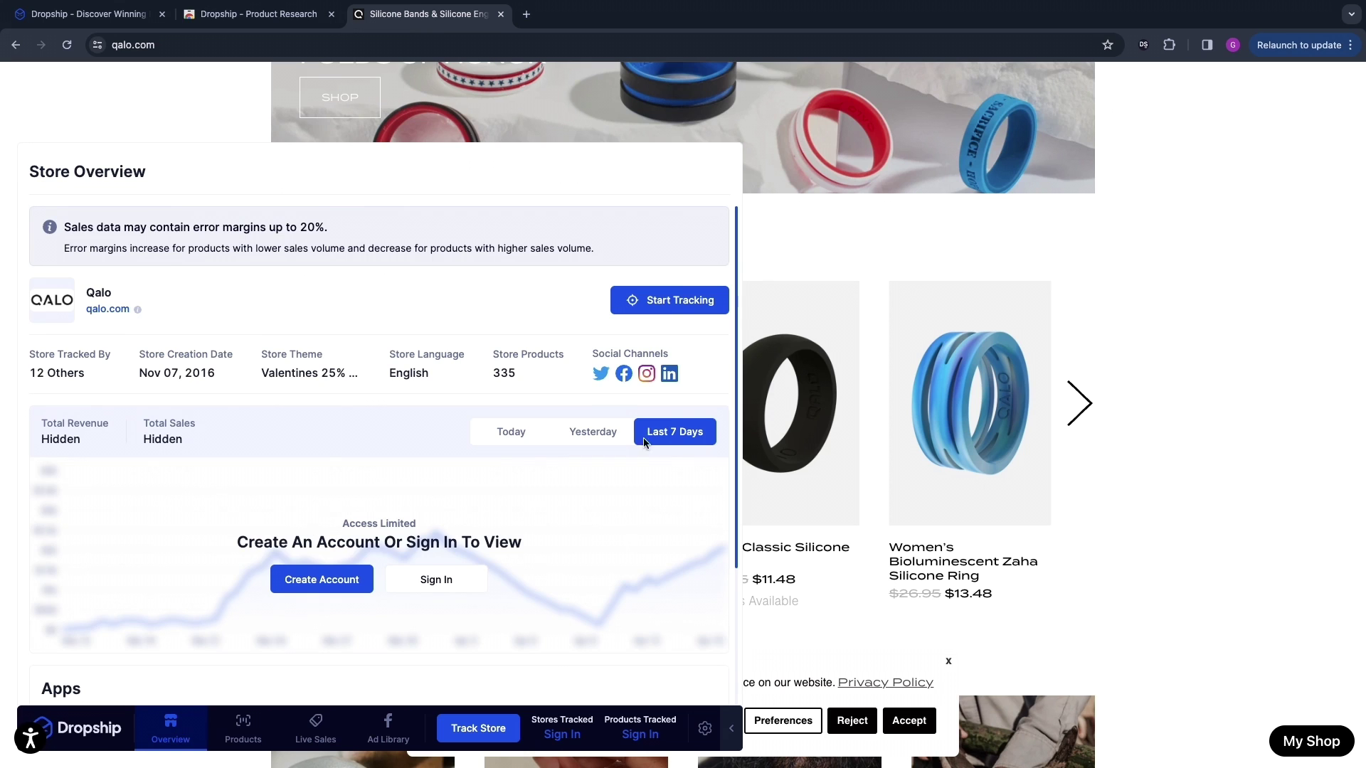
scroll(400, 591, "down", 3)
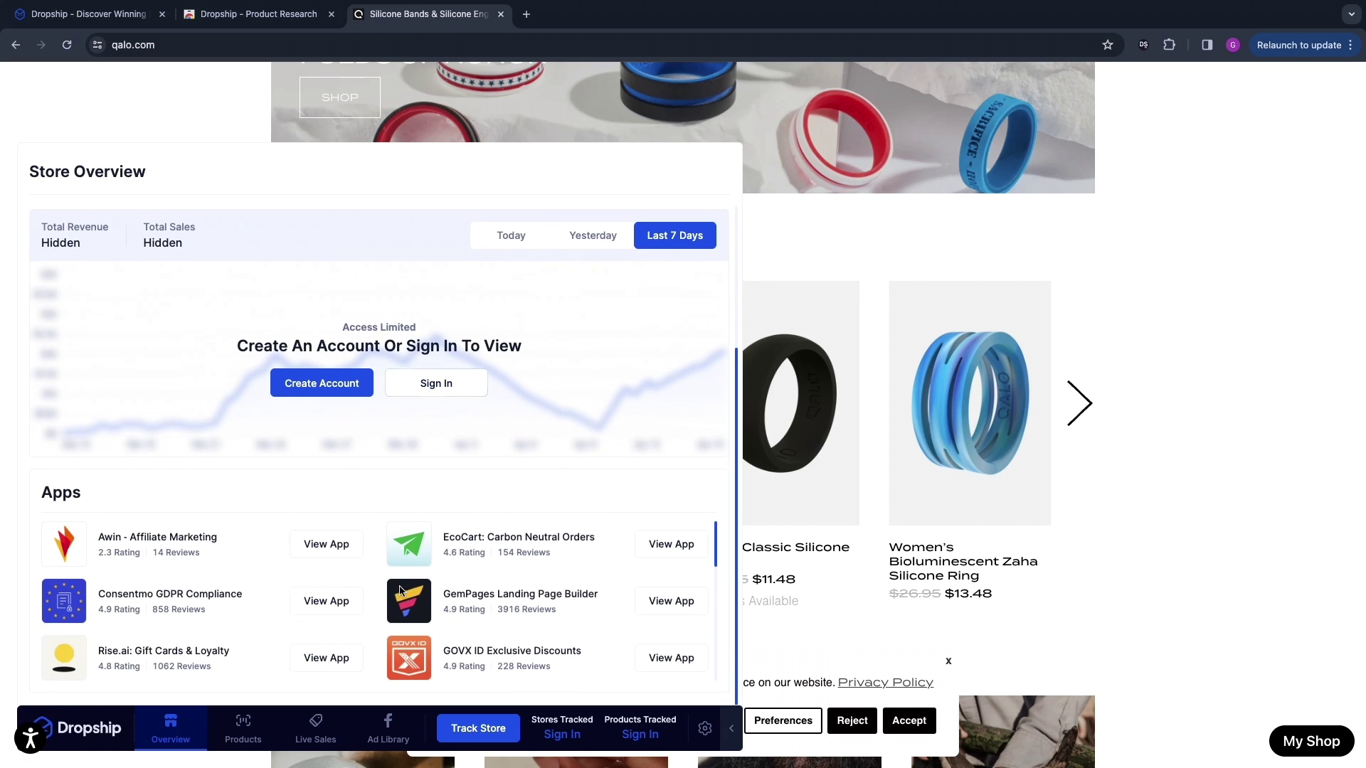
left_click_drag(245, 351, 523, 347)
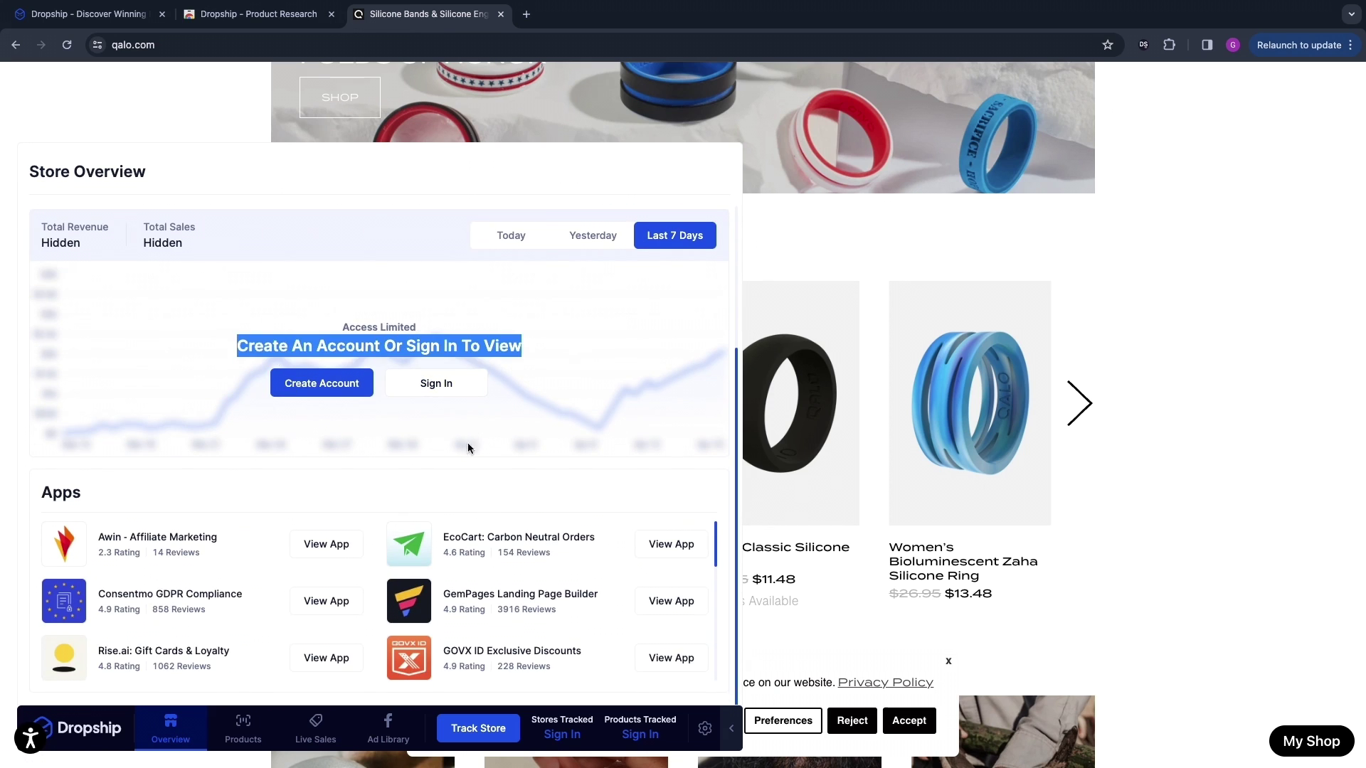
left_click(346, 488)
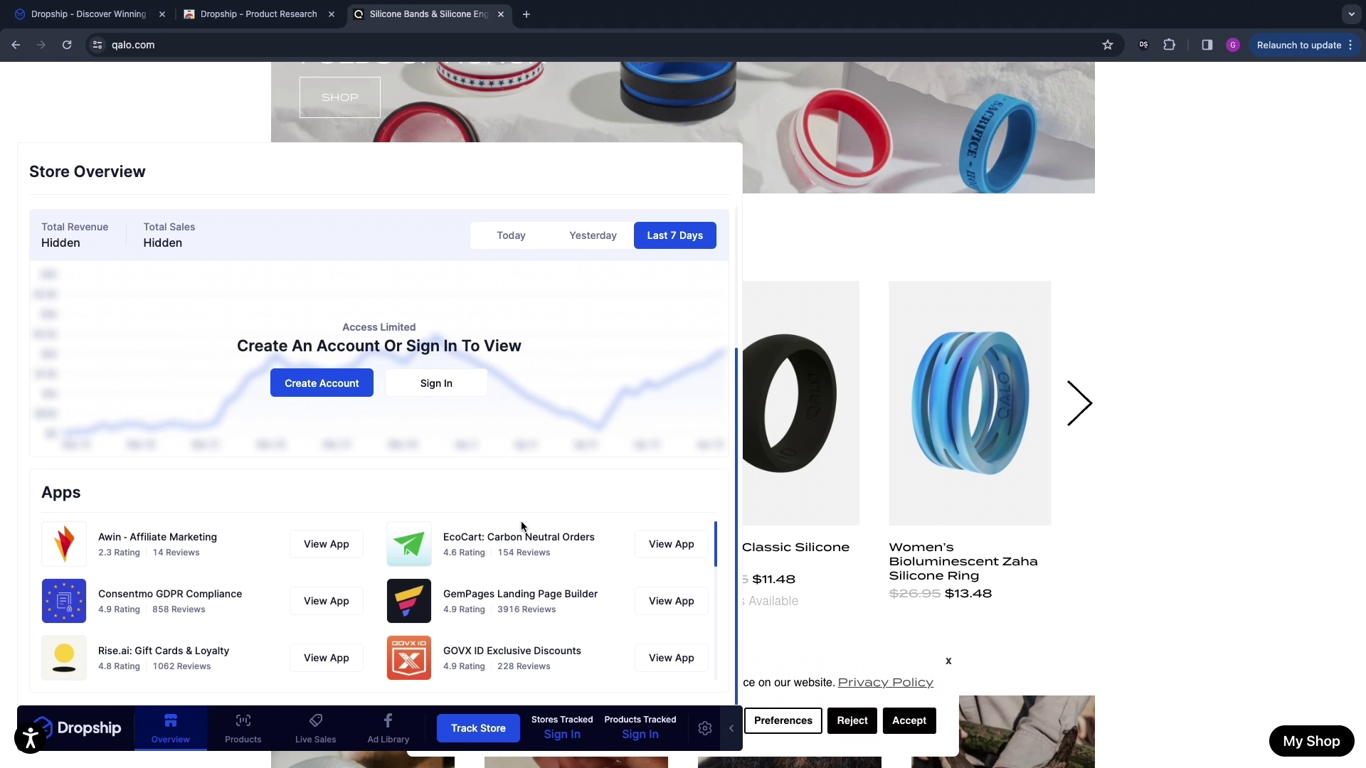
scroll(456, 530, "down", 2)
scroll(228, 576, "up", 1)
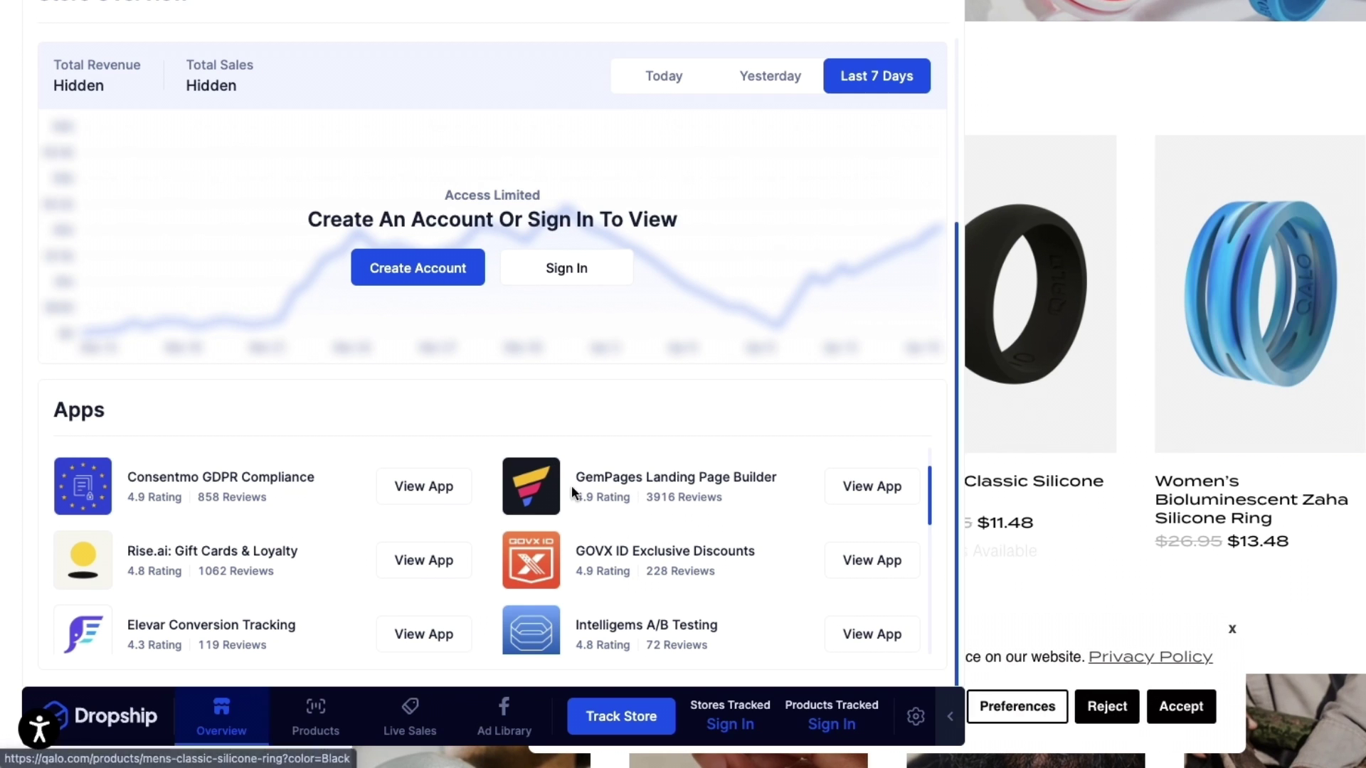
scroll(582, 591, "down", 2)
scroll(599, 561, "up", 1)
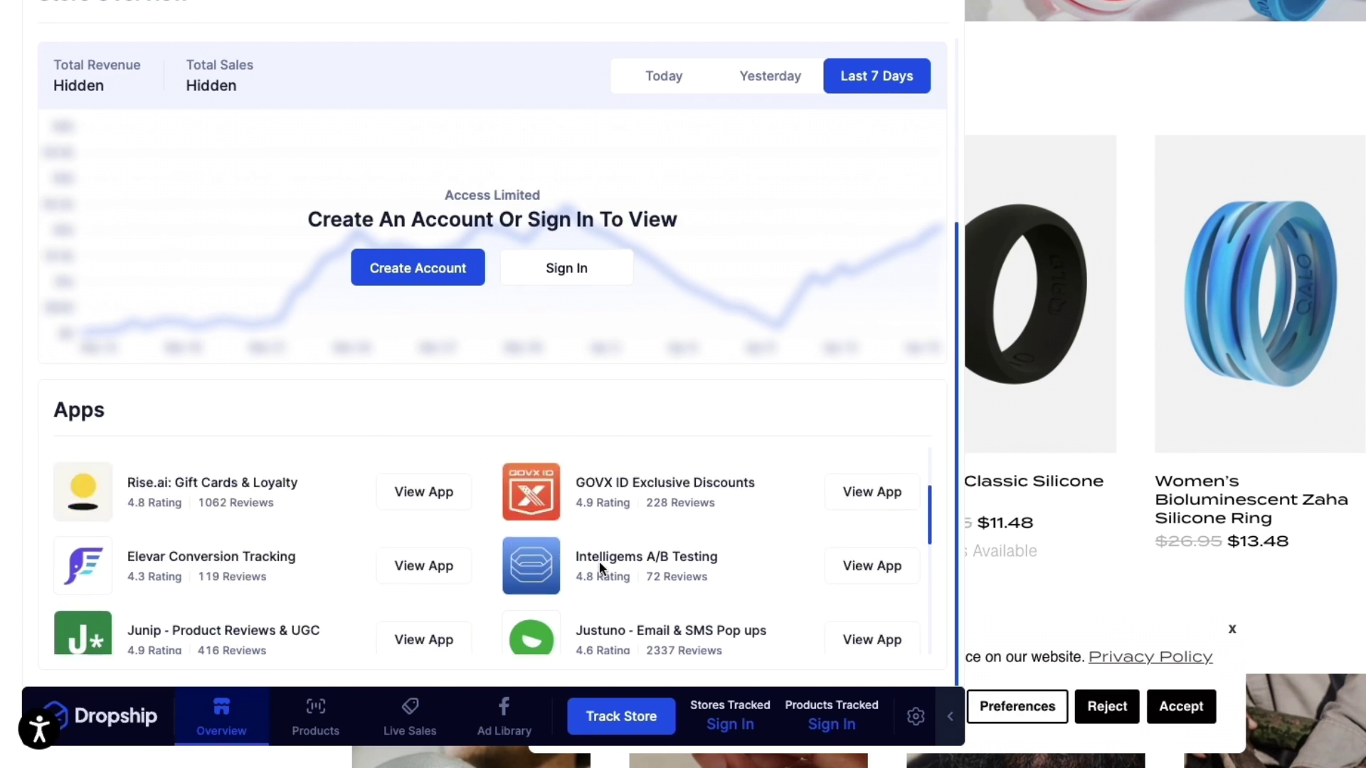
Scroll to the bottom of the Apps list and open the Yotpo: Loyalty & Rewards app page.
scroll(599, 561, "down", 1)
scroll(640, 584, "down", 2)
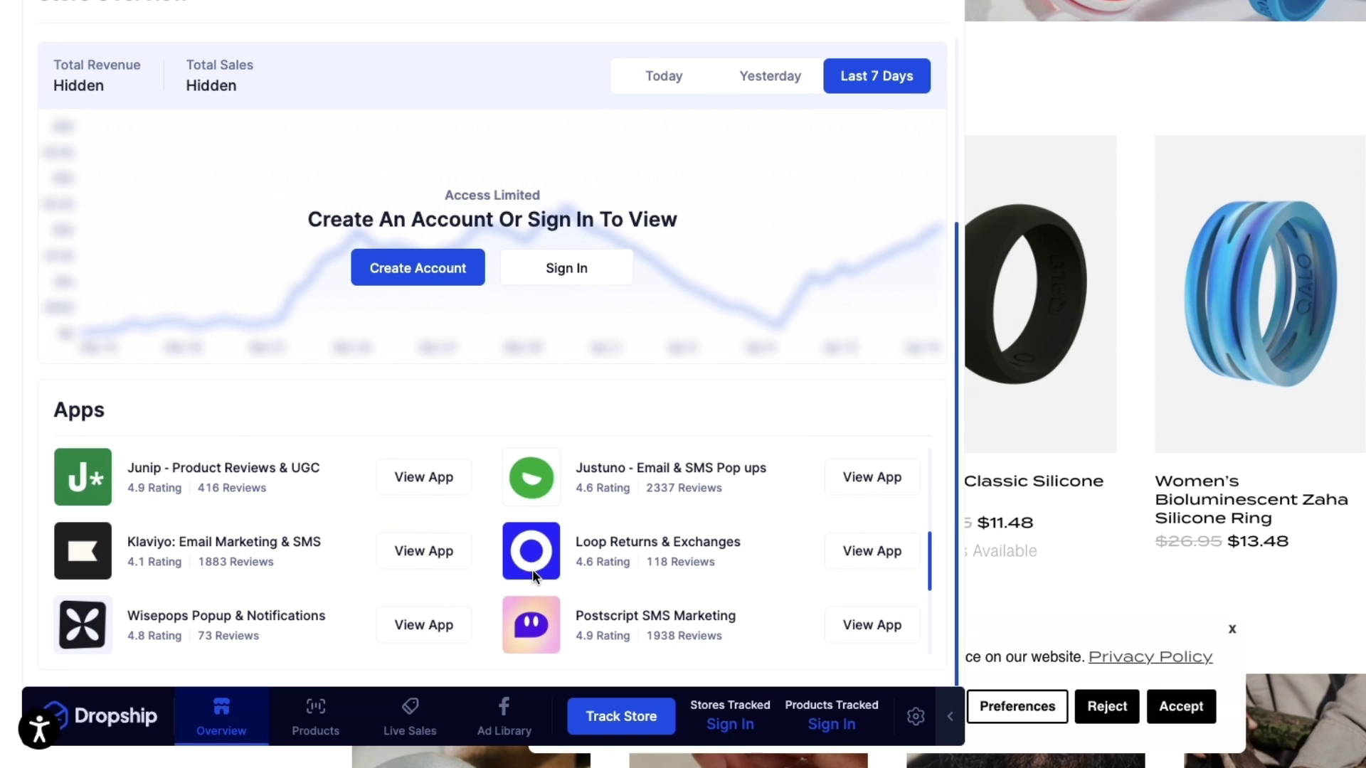
scroll(512, 575, "down", 2)
scroll(406, 609, "down", 3)
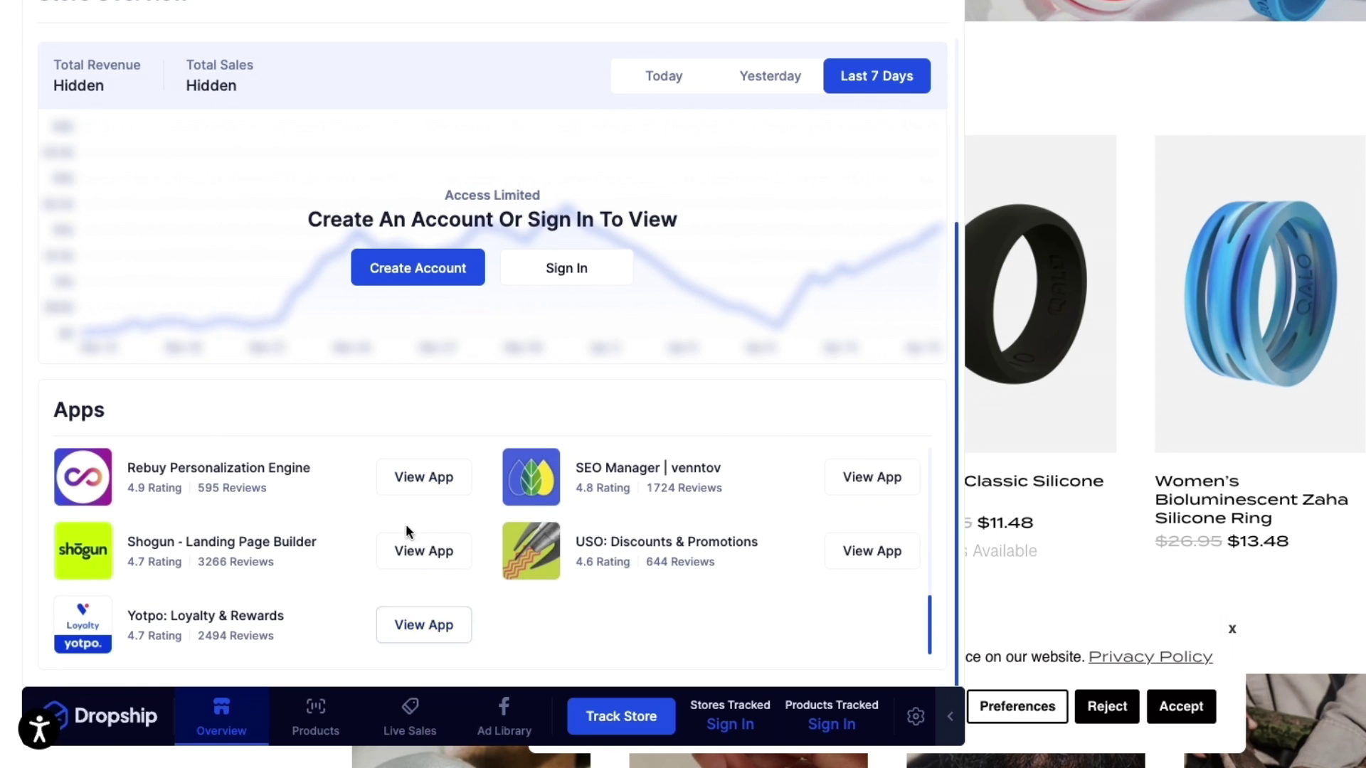
left_click(388, 626)
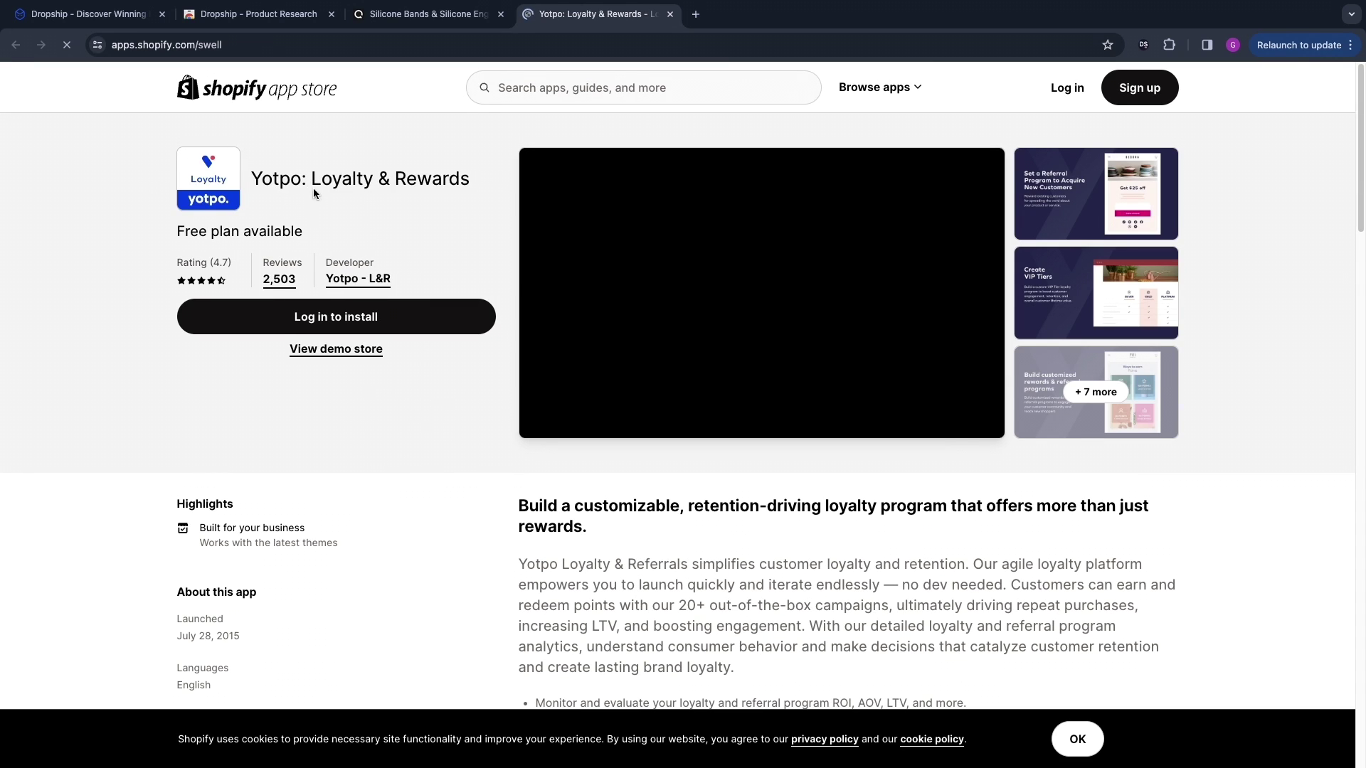
Read the Yotpo: Loyalty & Rewards title and description heading, then close the app page.
left_click_drag(302, 181, 471, 184)
left_click(435, 251)
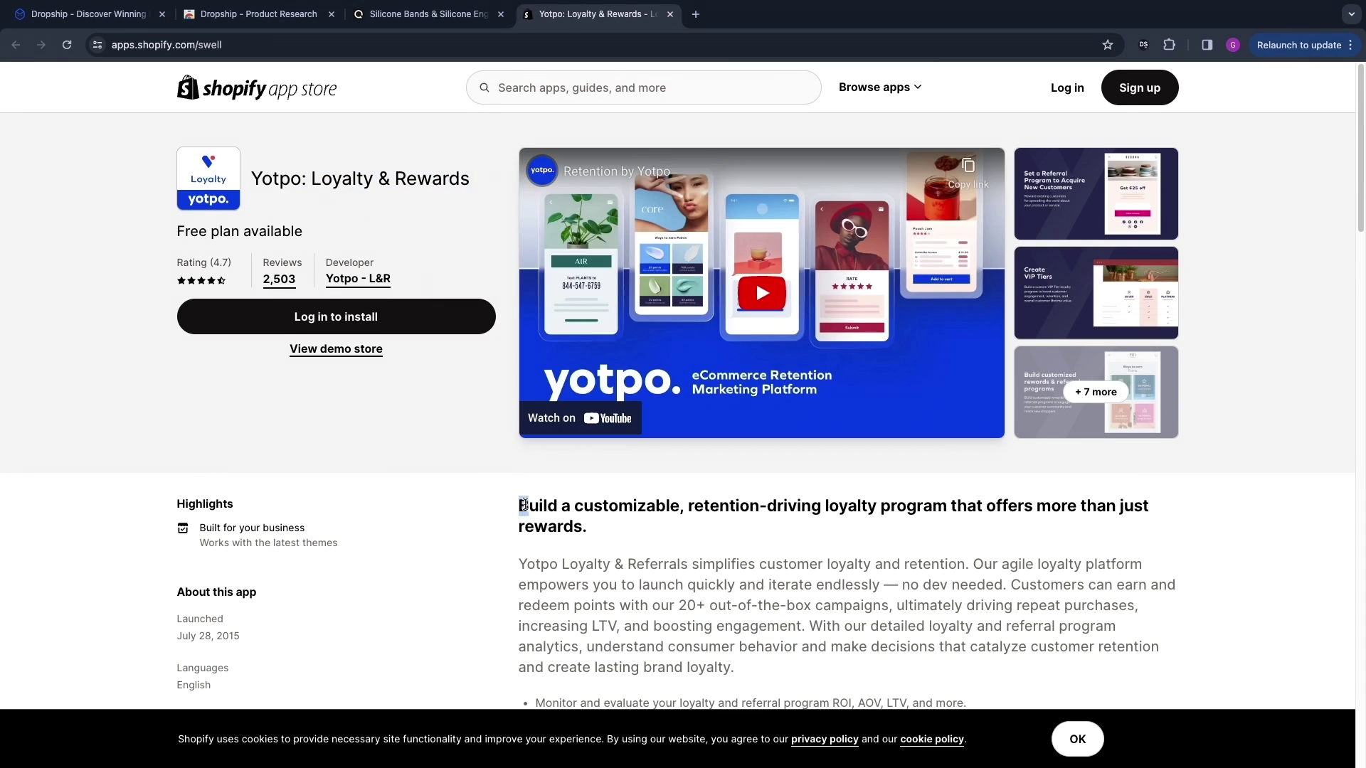
left_click_drag(518, 505, 1015, 502)
triple_click(1051, 498)
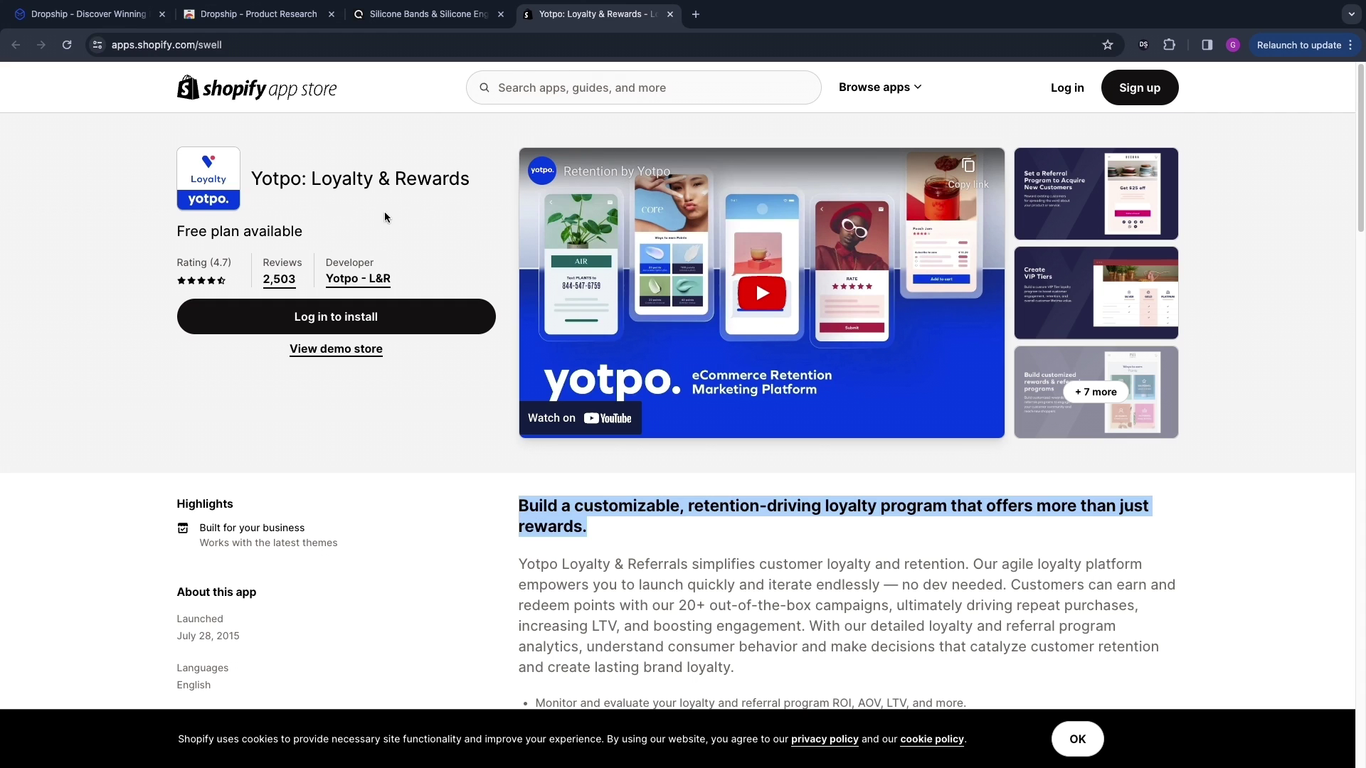
key("super+w")
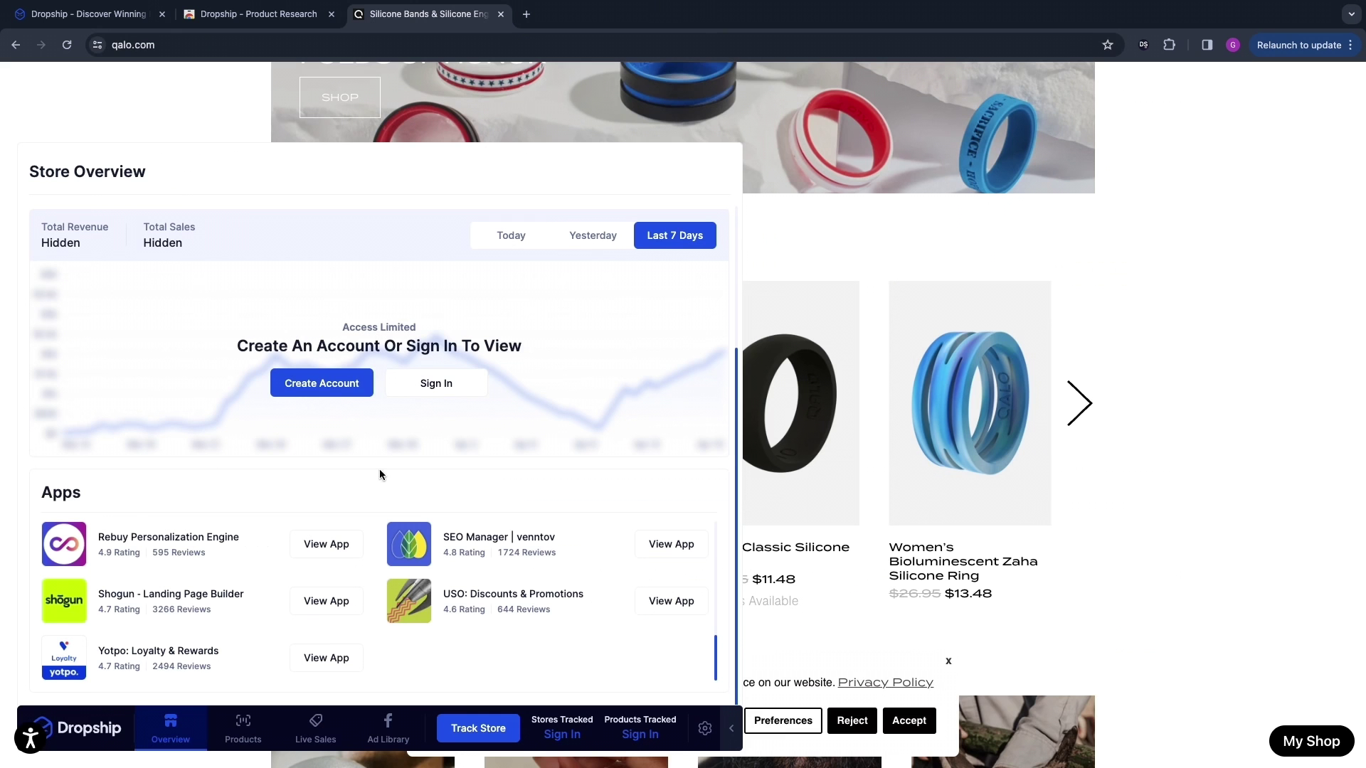
Start creating a Dropship account via Create Account in Qalo's Store Overview.
left_click(330, 383)
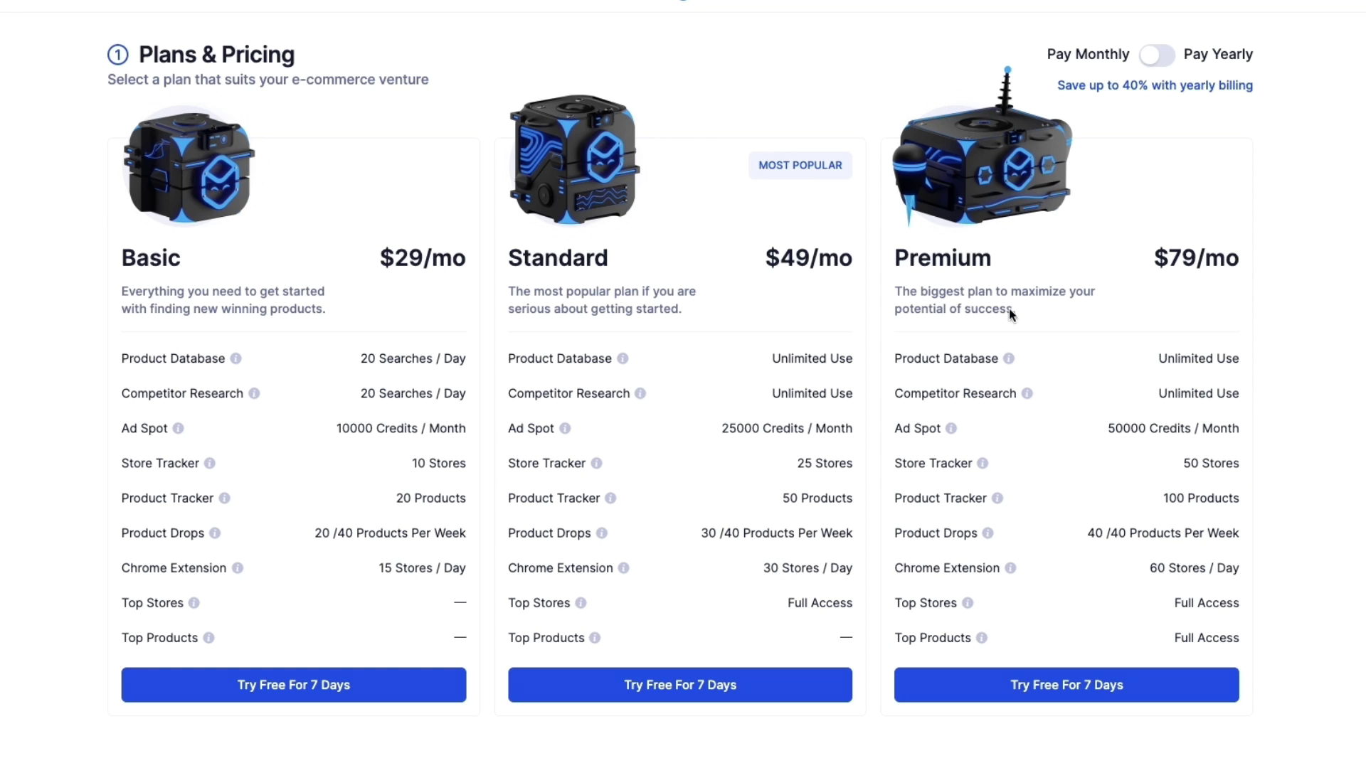
Compare monthly plans, noting Premium's Top Products feature and Basic's $29/mo price.
left_click_drag(895, 640, 978, 638)
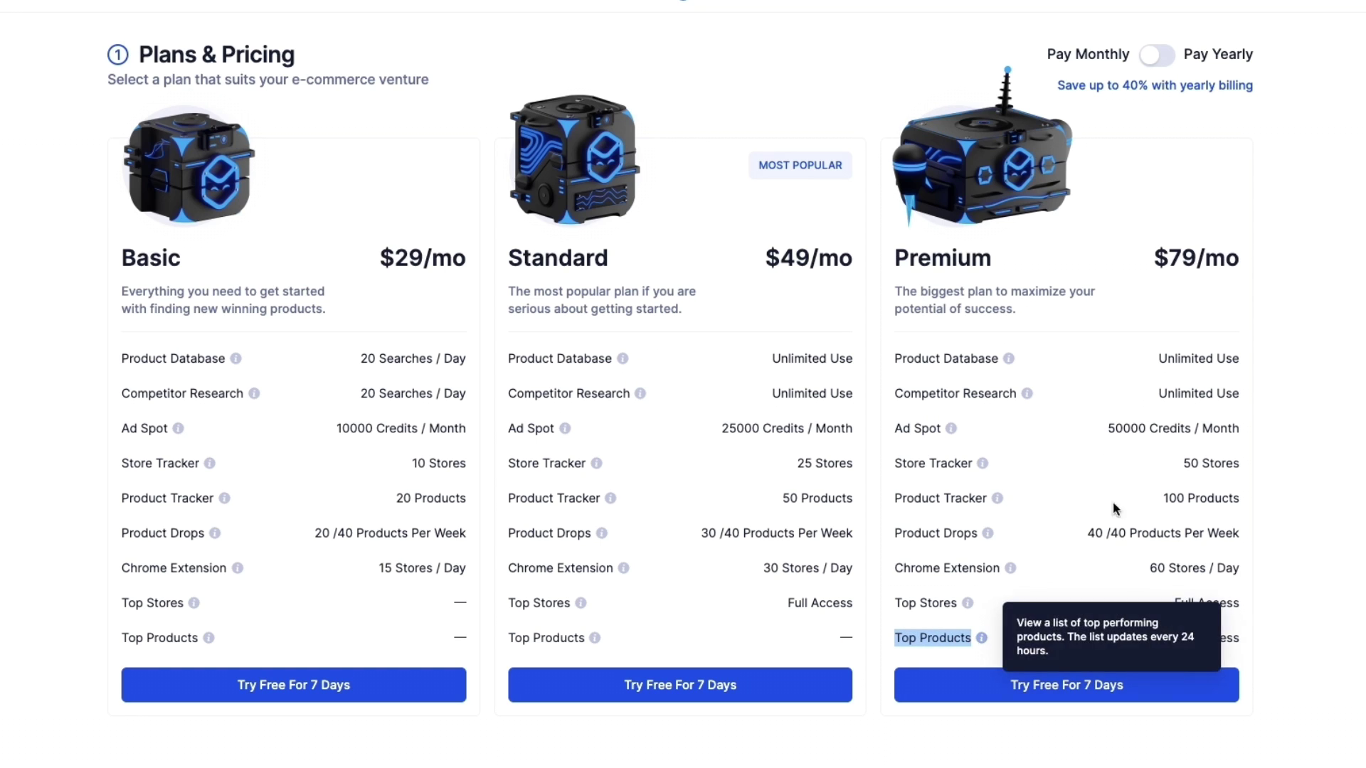
mouse_move(983, 640)
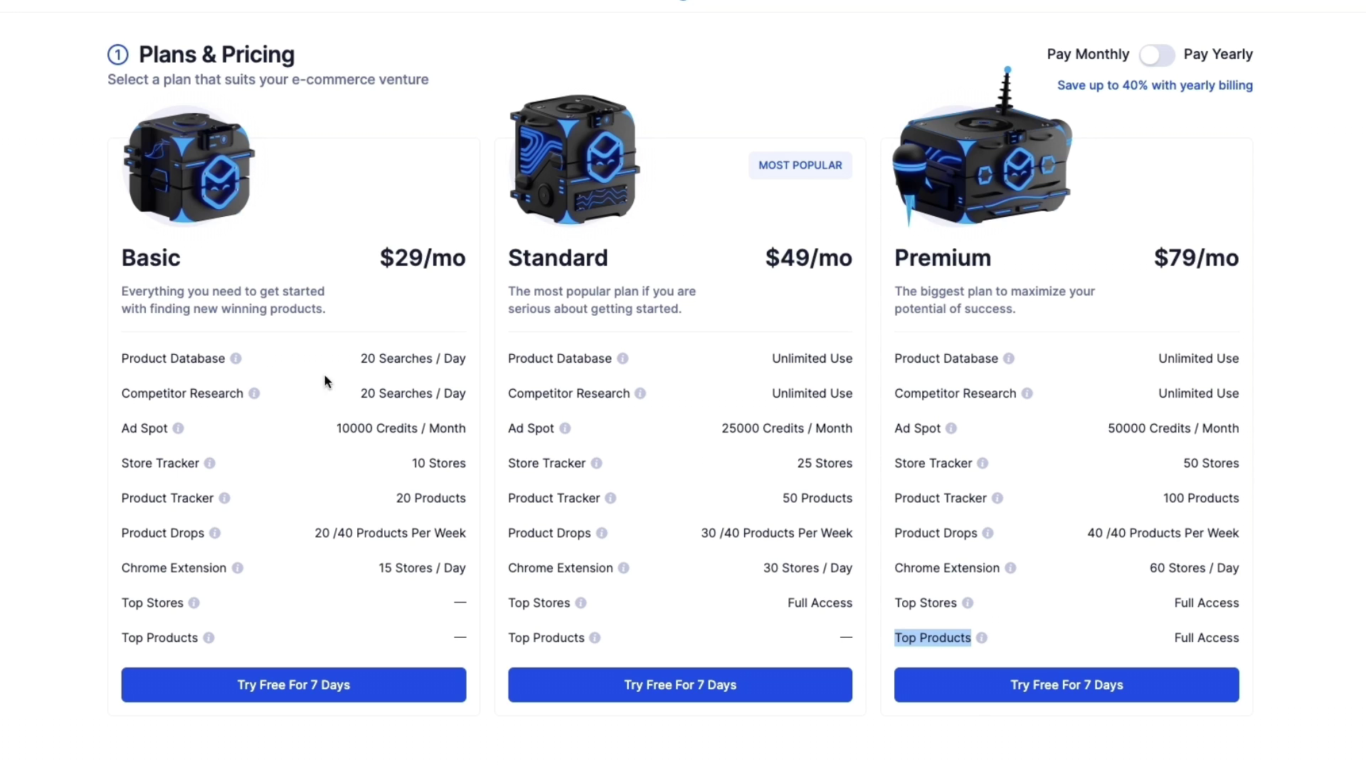
left_click_drag(379, 249, 471, 259)
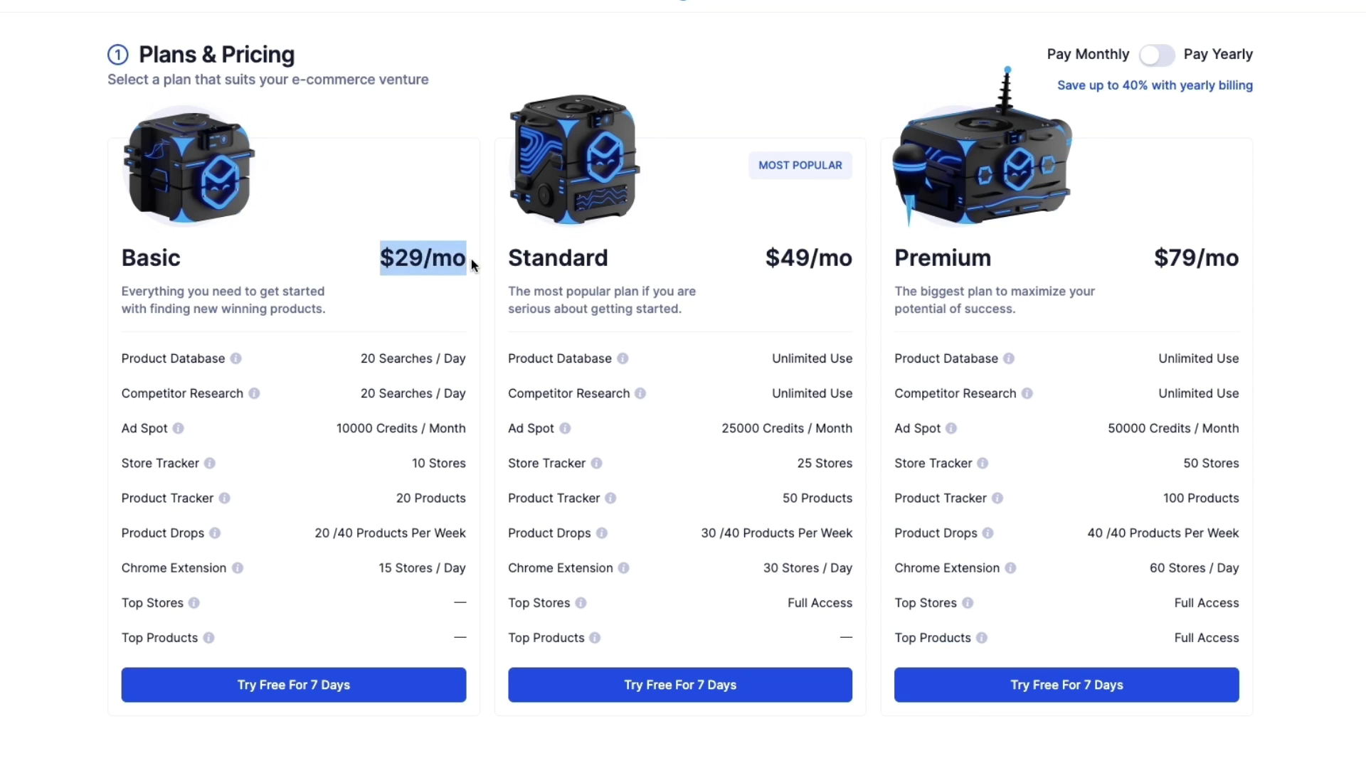
Switch to yearly billing and review Basic's search limits, Ad Spot credits, product drops, extension limit and 15 Stores/Day.
left_click(1111, 60)
left_click(387, 304)
left_click_drag(348, 370, 359, 402)
left_click(339, 390)
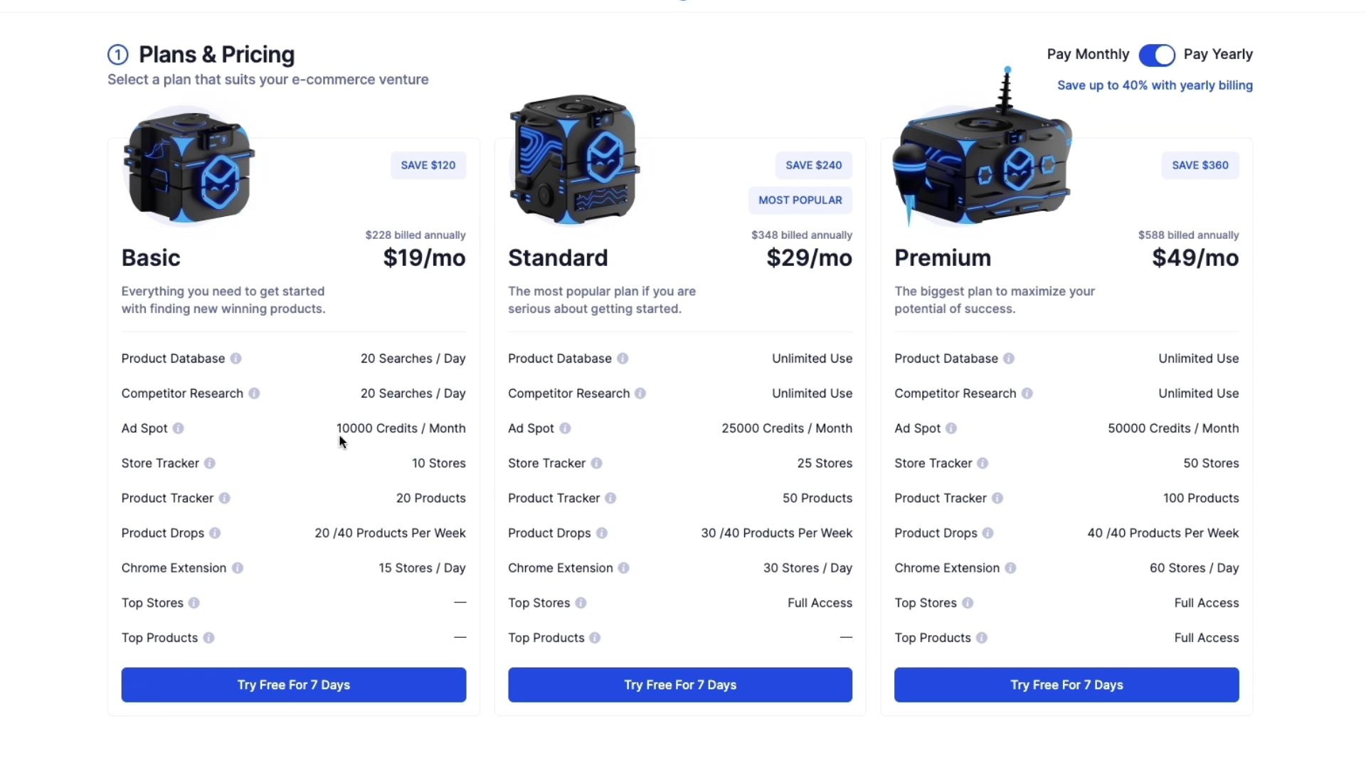
left_click_drag(337, 431, 461, 430)
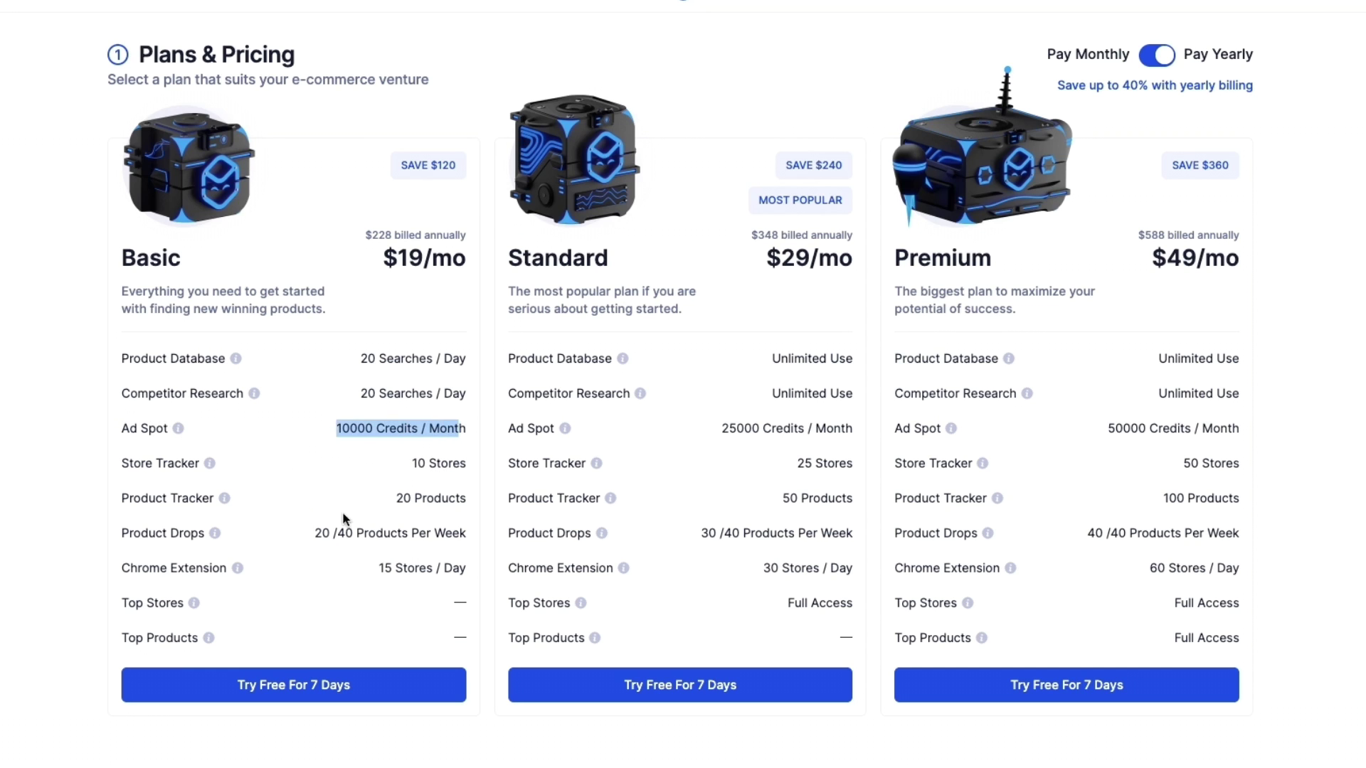
left_click_drag(314, 534, 319, 535)
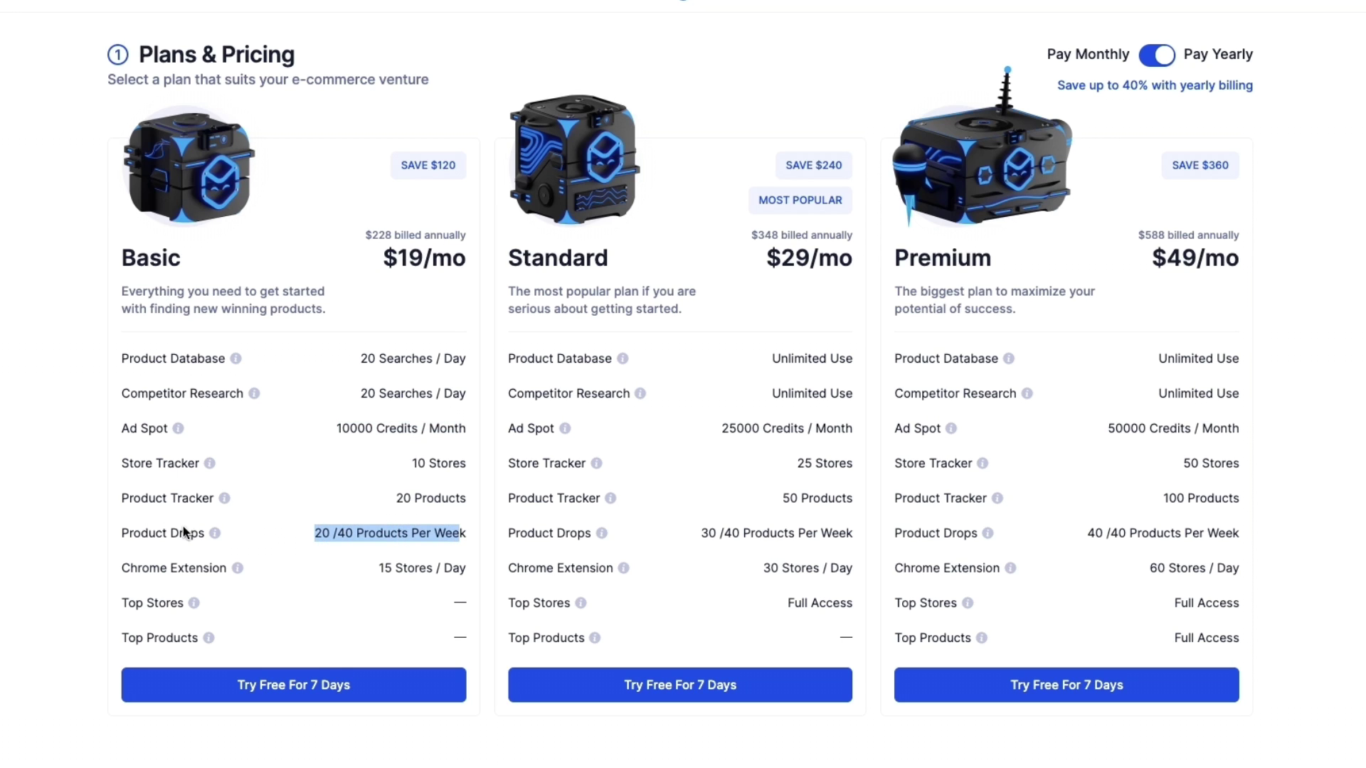
left_click_drag(114, 571, 195, 587)
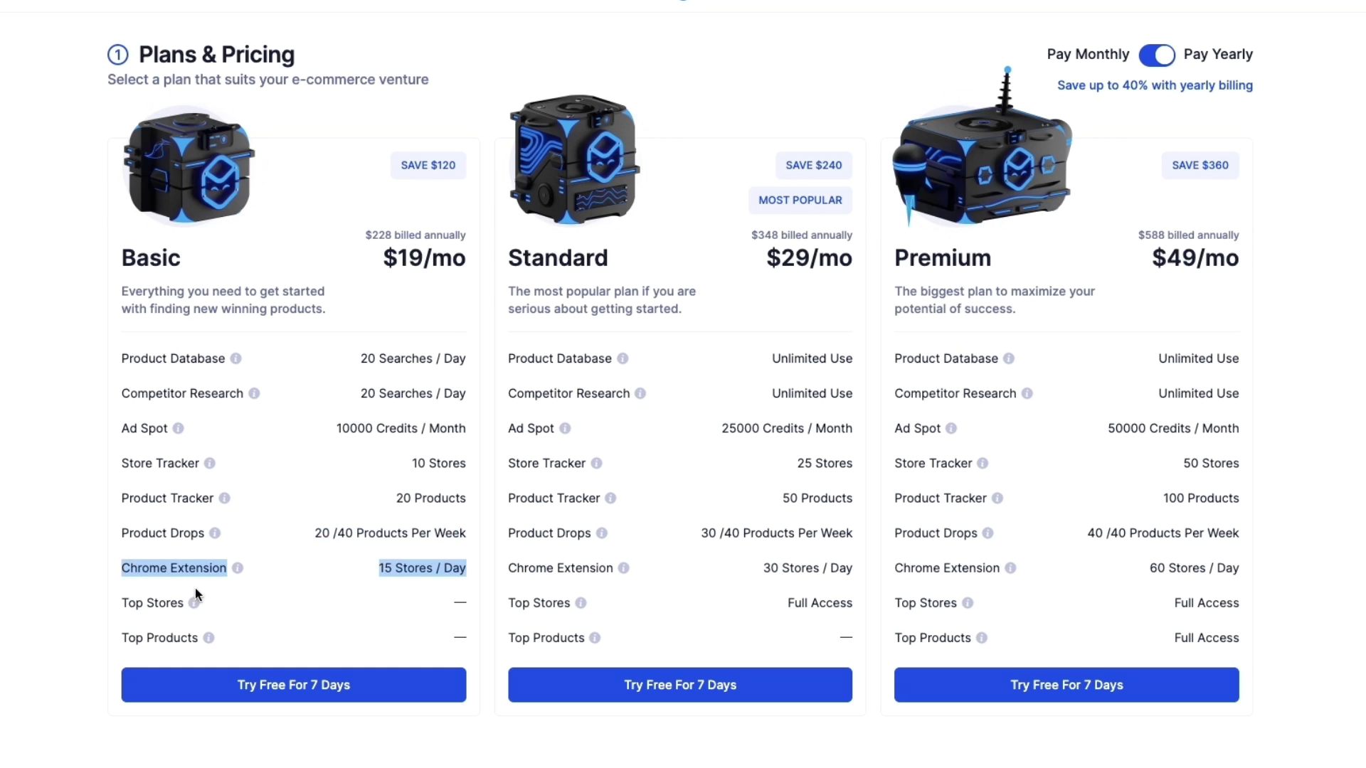
left_click(357, 562)
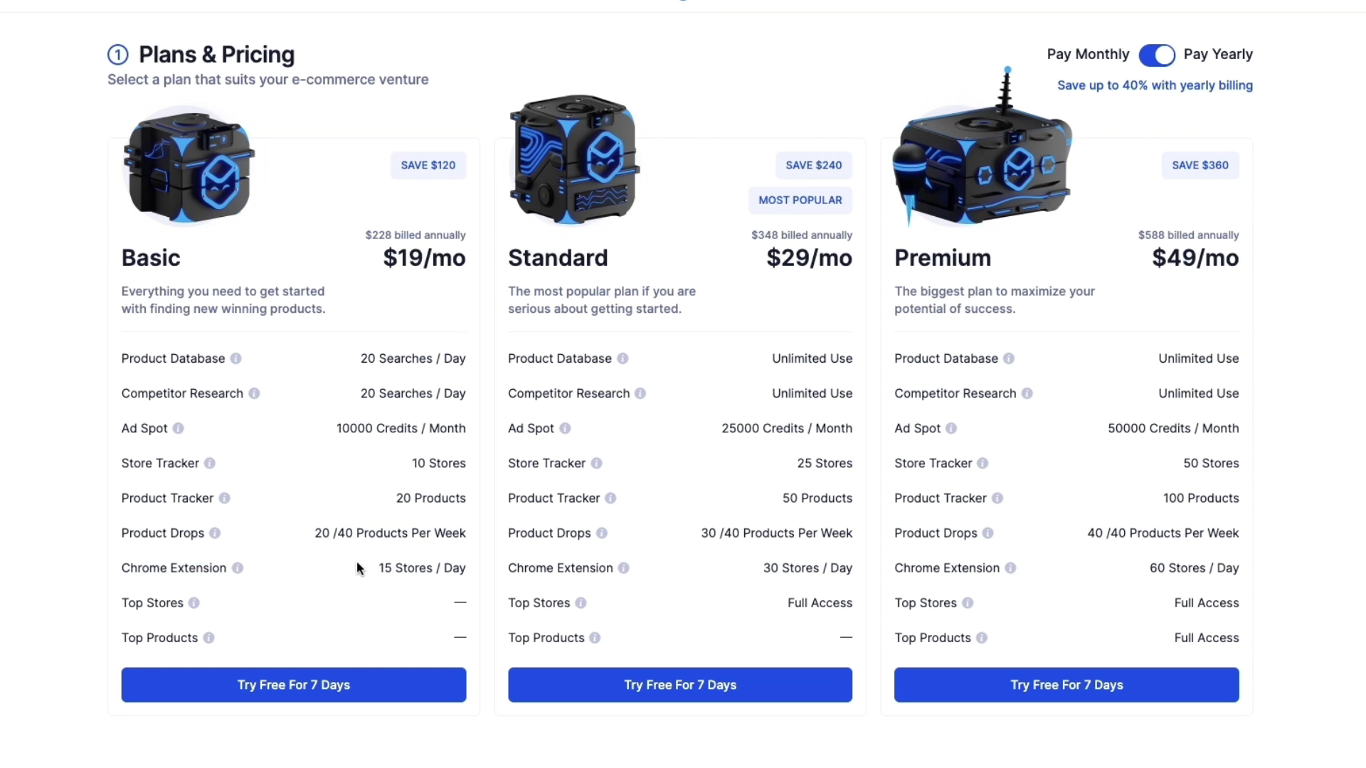
left_click_drag(377, 564, 466, 569)
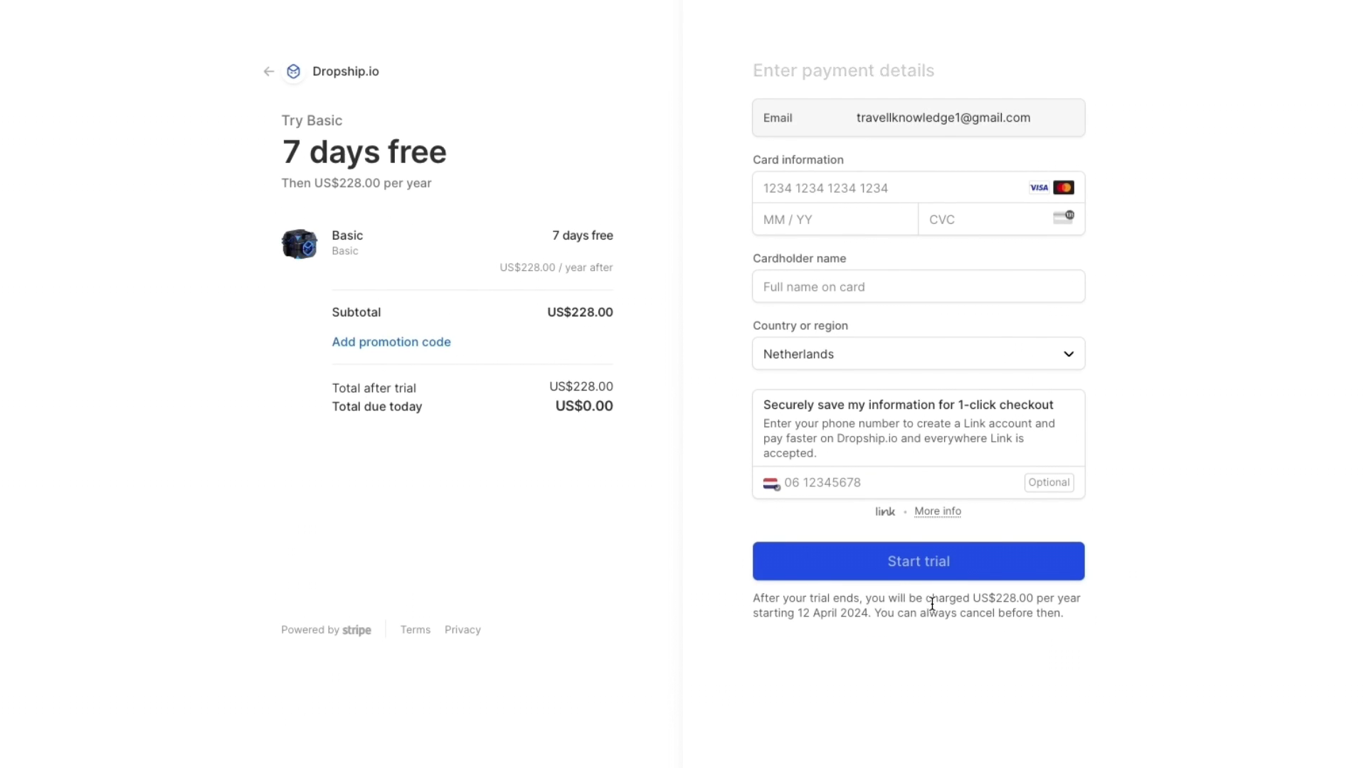
Check the Basic trial checkout: trial ends 12 April, then a US$228.00 subtotal.
left_click_drag(798, 641, 837, 643)
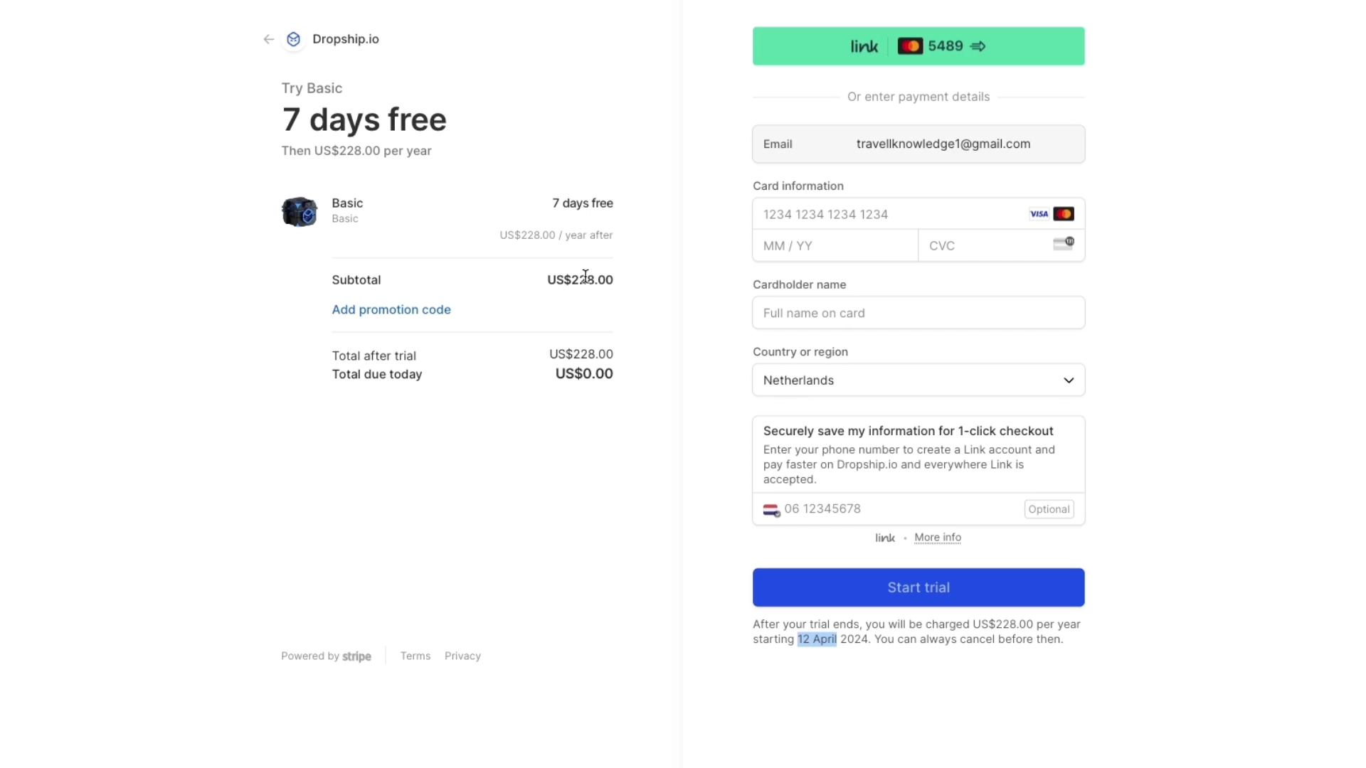
left_click_drag(540, 272, 617, 287)
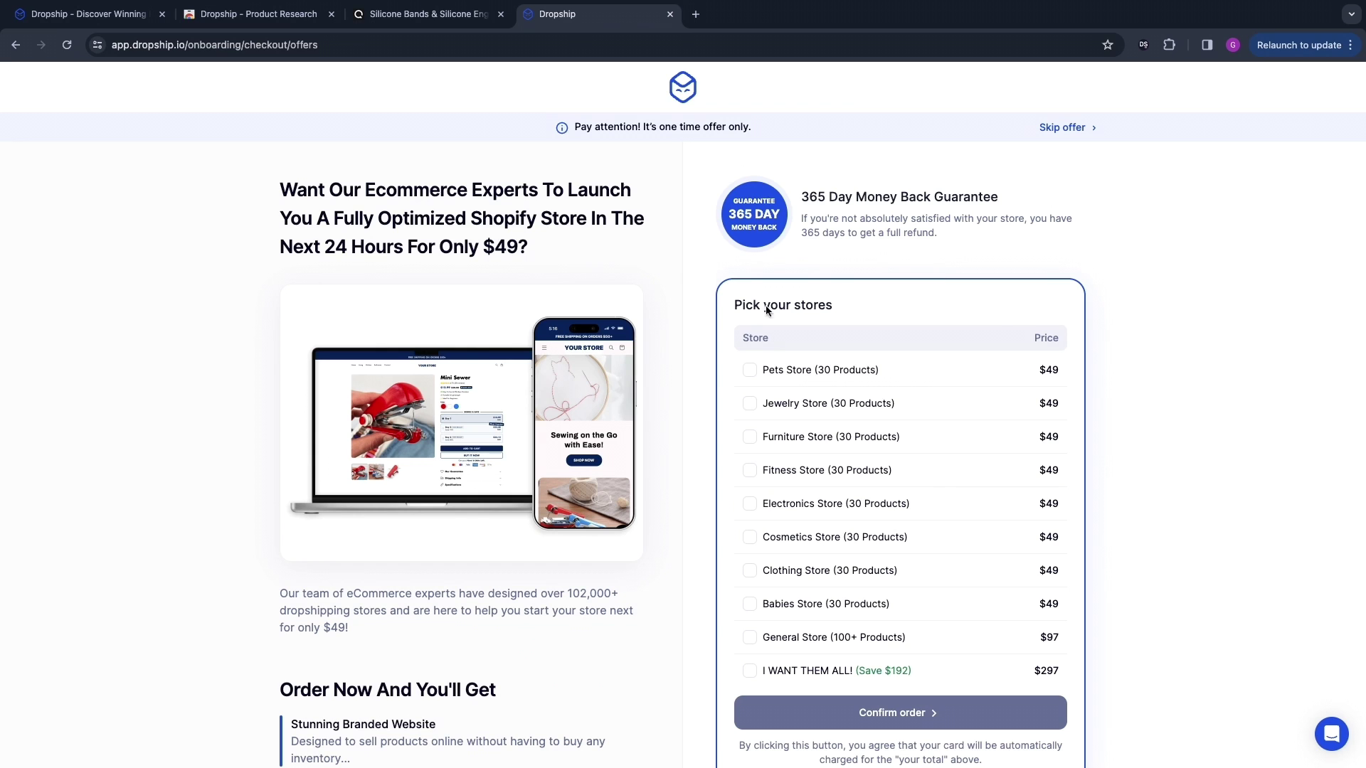
Review the one-time offer's Pick your stores list and its logo-design and dropshipping-course bonuses.
left_click_drag(740, 324, 865, 314)
scroll(831, 411, "down", 10)
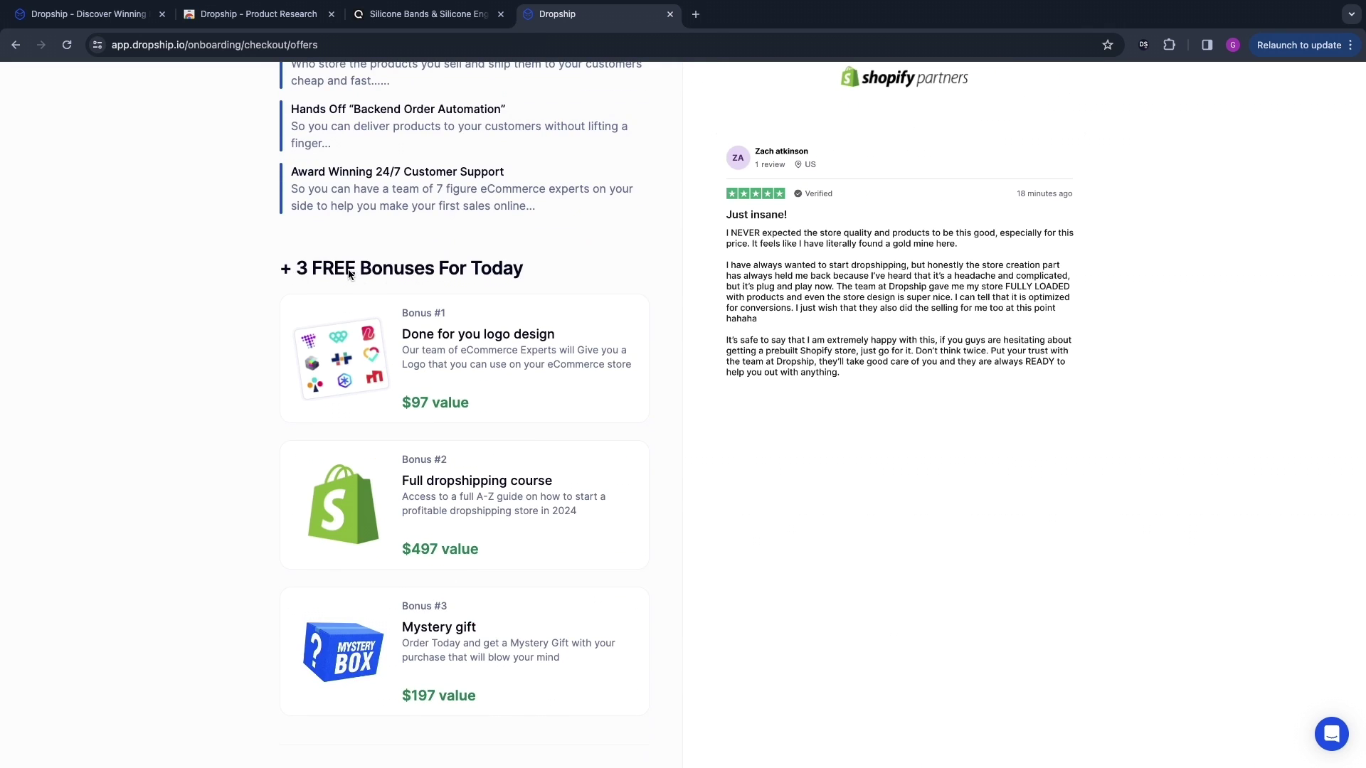
left_click_drag(400, 341, 556, 341)
left_click_drag(407, 484, 634, 488)
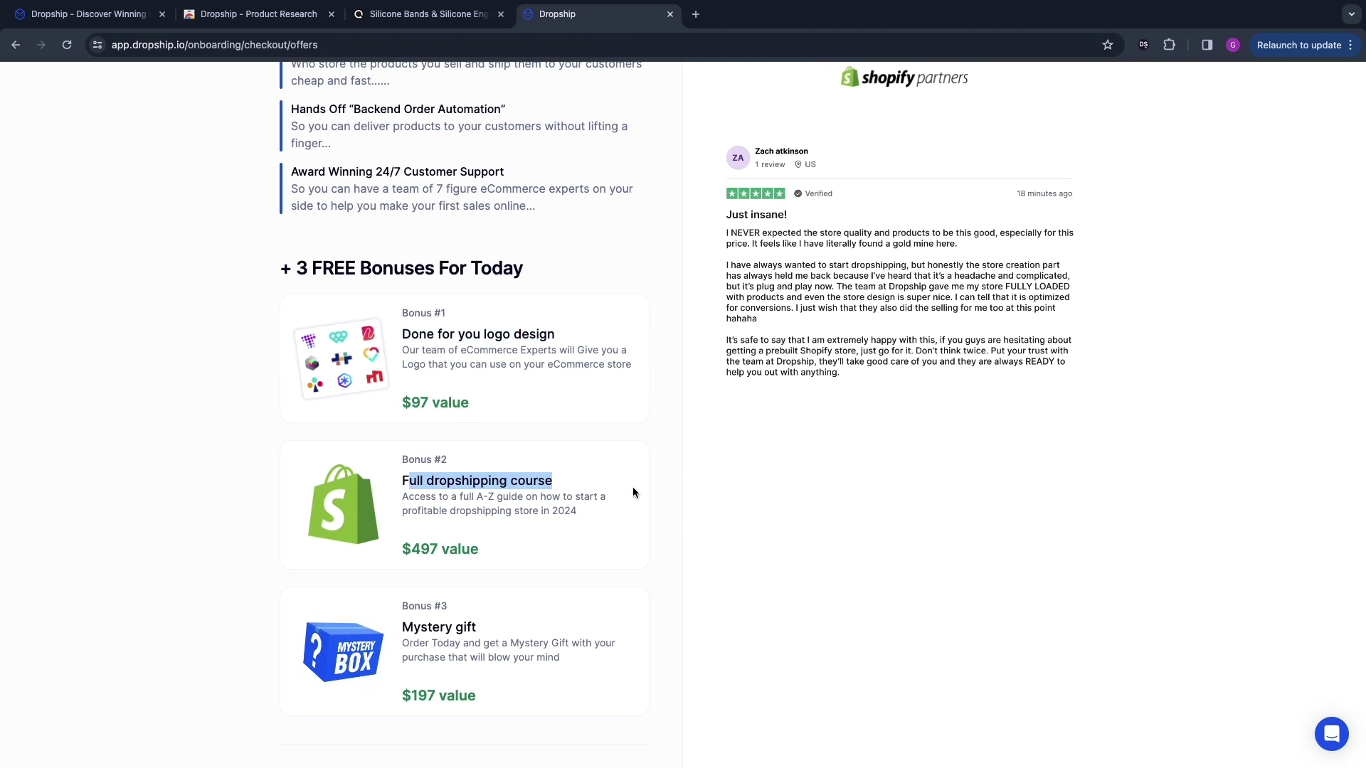
scroll(424, 583, "down", 1)
left_click(410, 604)
scroll(831, 528, "up", 8)
scroll(832, 532, "up", 3)
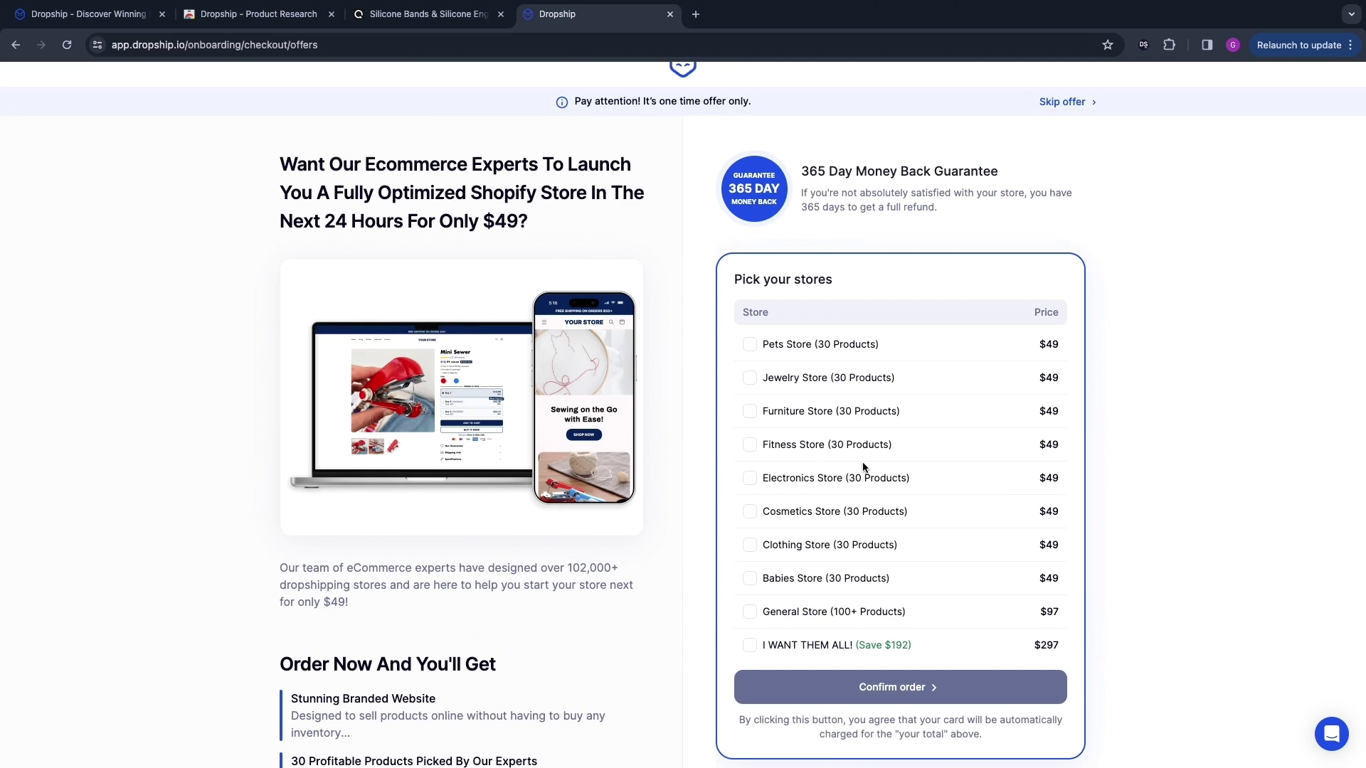
Skip the one-time store offer, go to the new dashboard, and dismiss the welcome tour.
left_click(1058, 101)
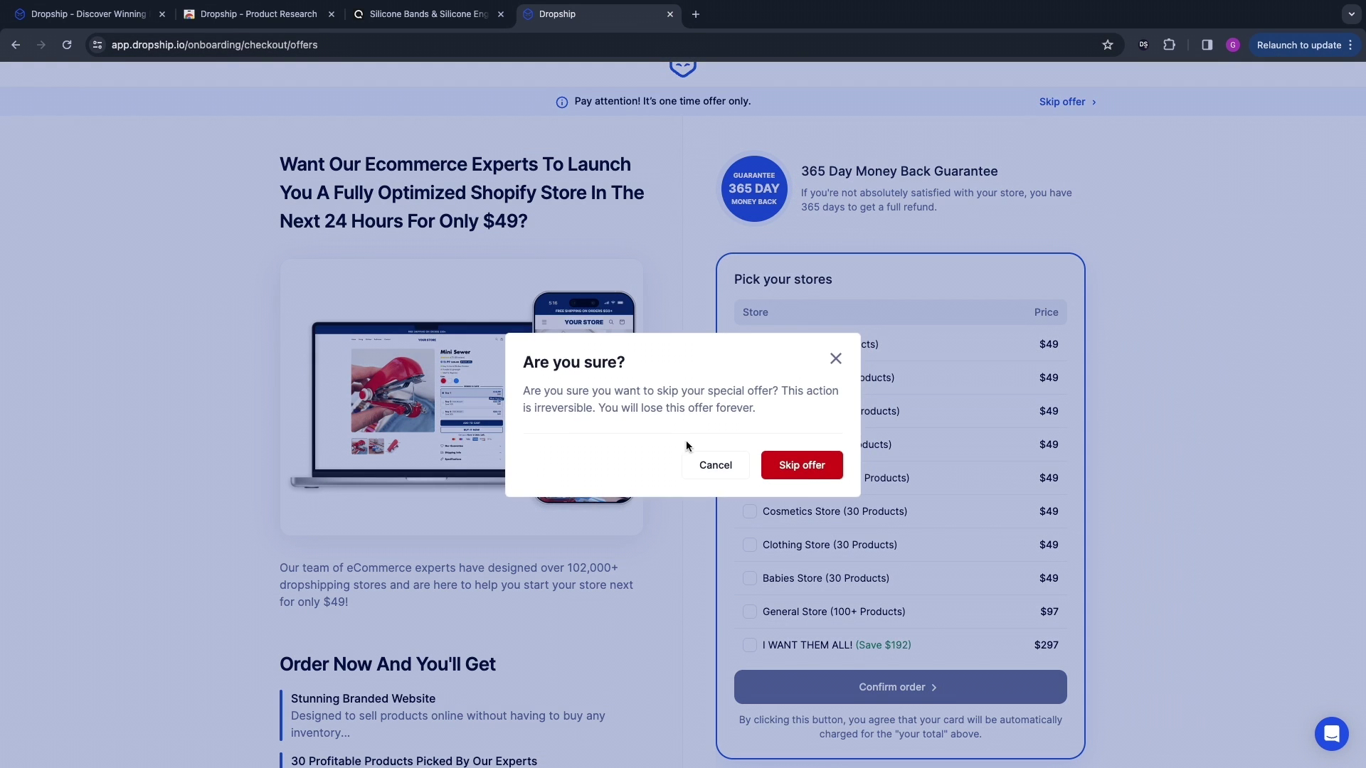
left_click(804, 470)
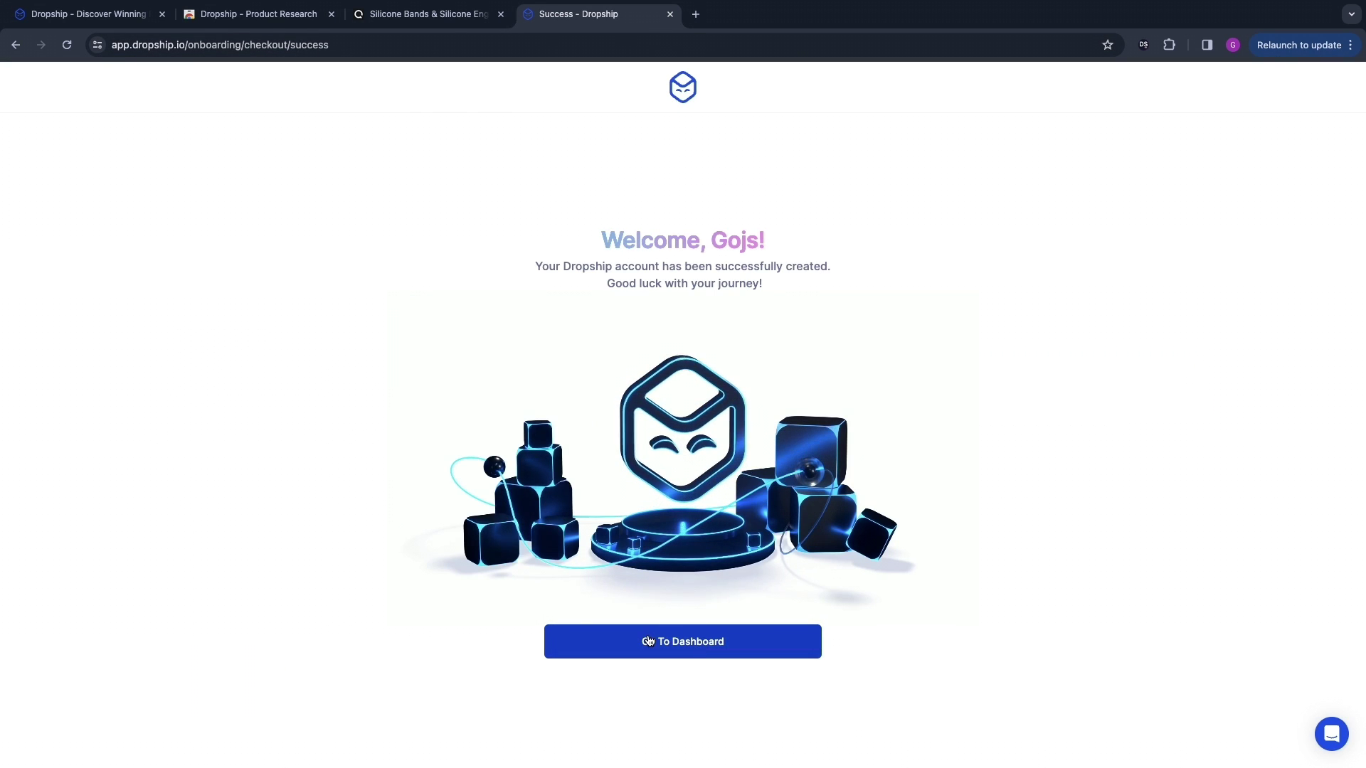
left_click(717, 654)
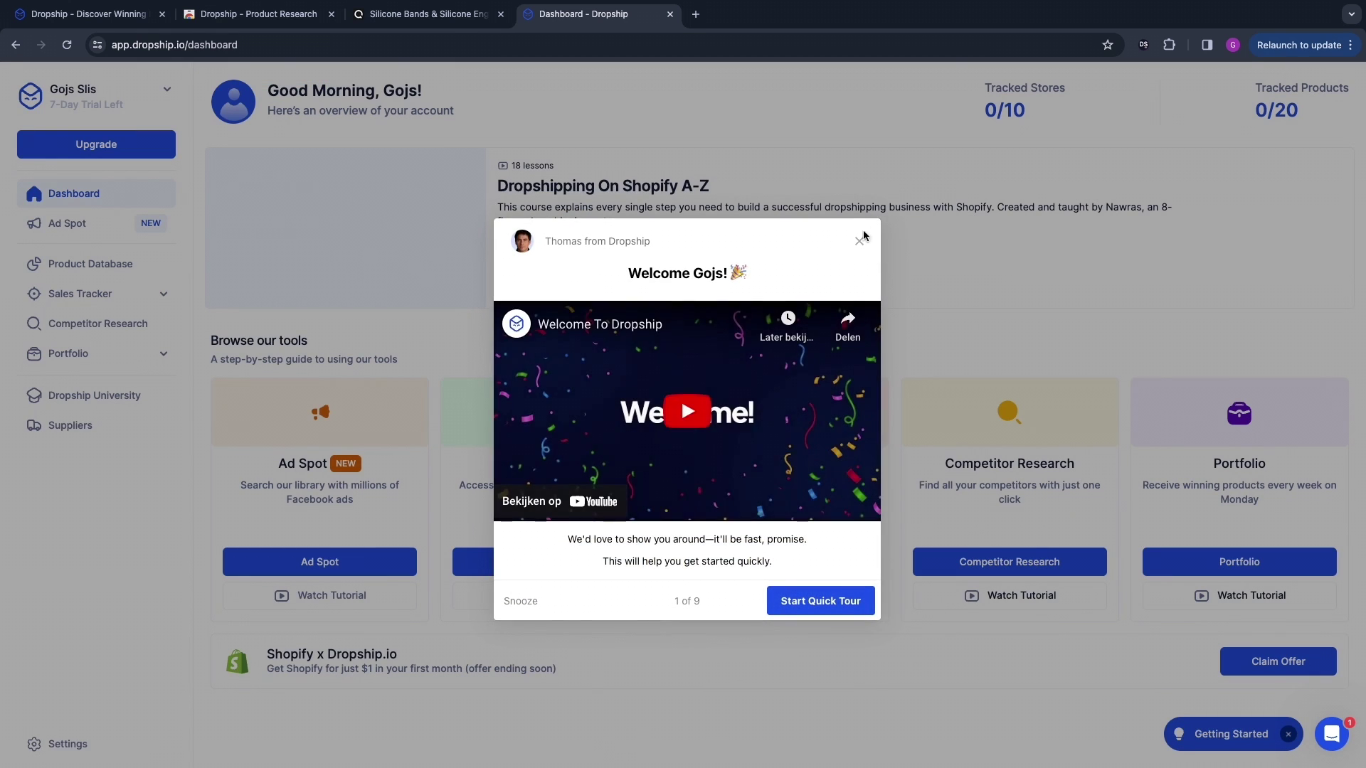
left_click(866, 241)
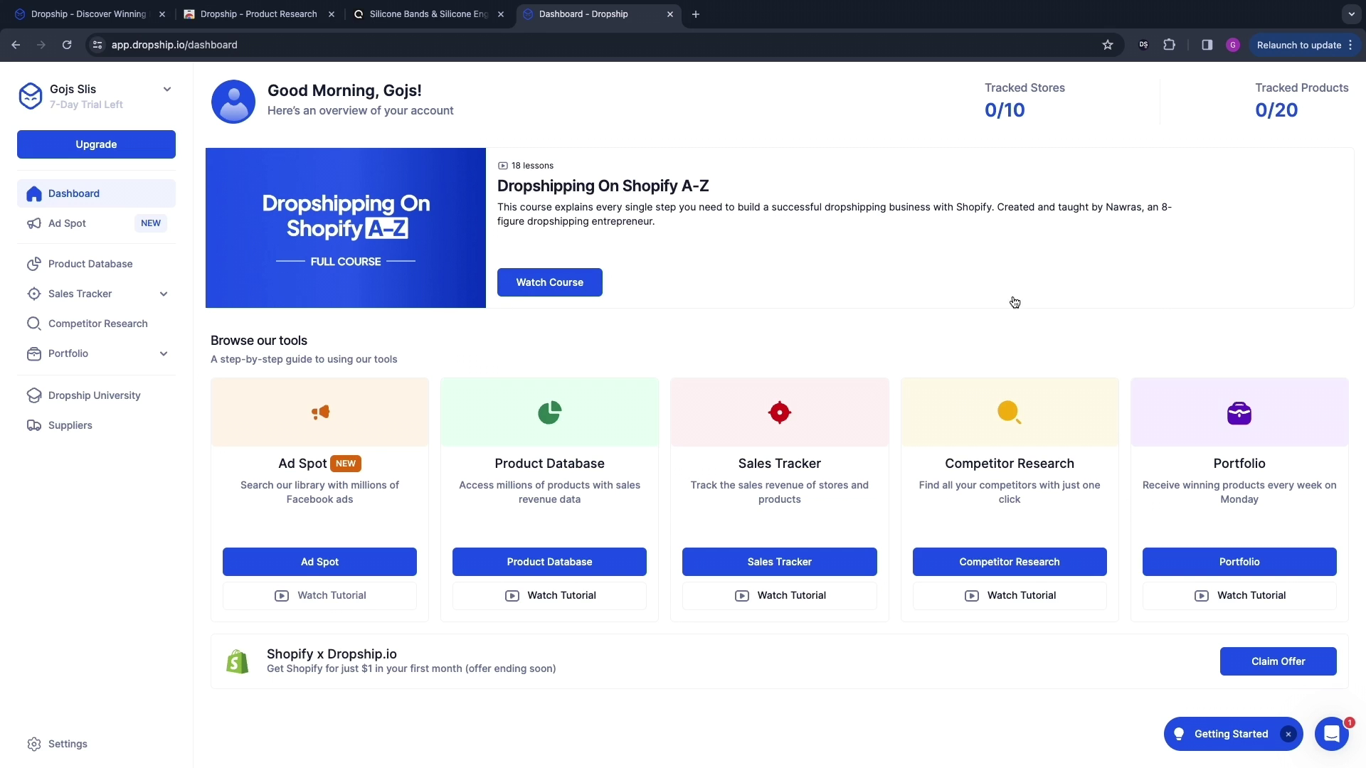
Reload the qalo.com tab and sign in to the Dropship extension from the store overview.
left_click(426, 13)
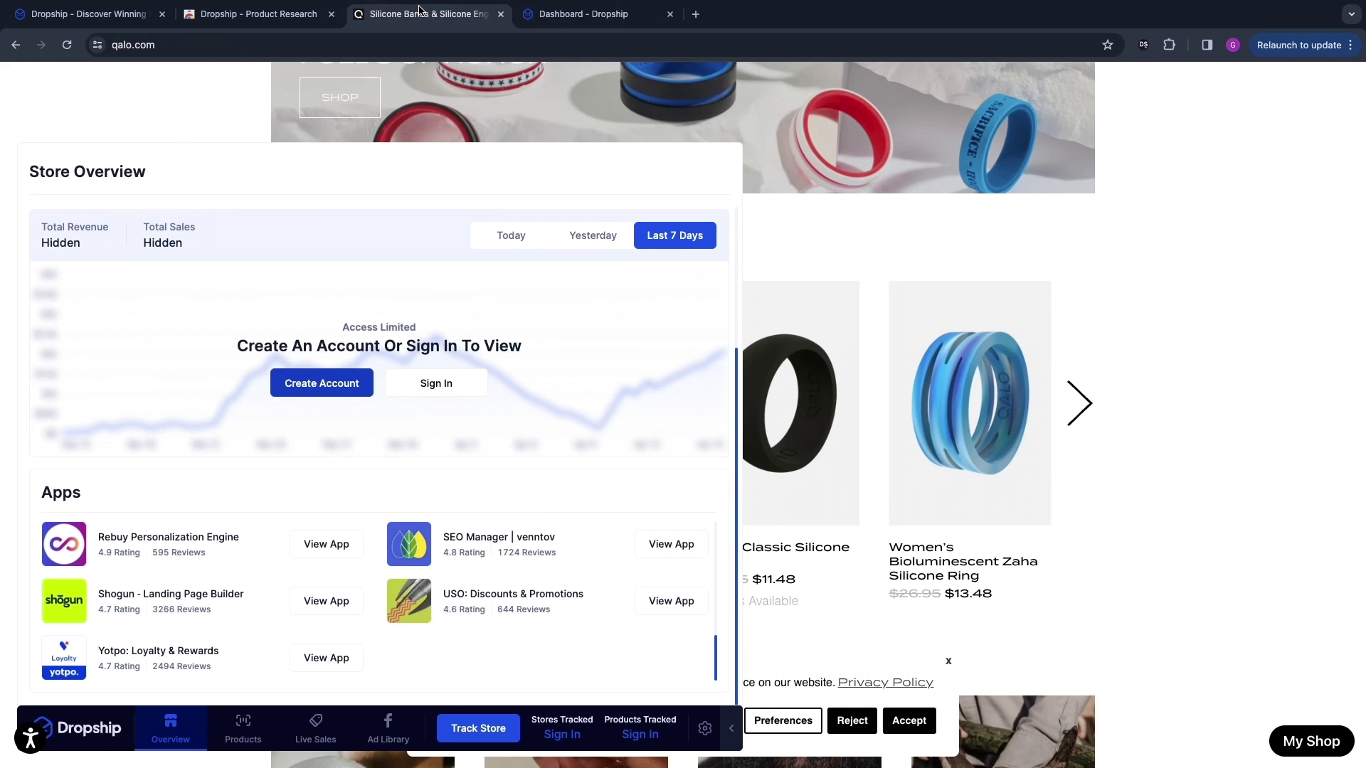
left_click(67, 45)
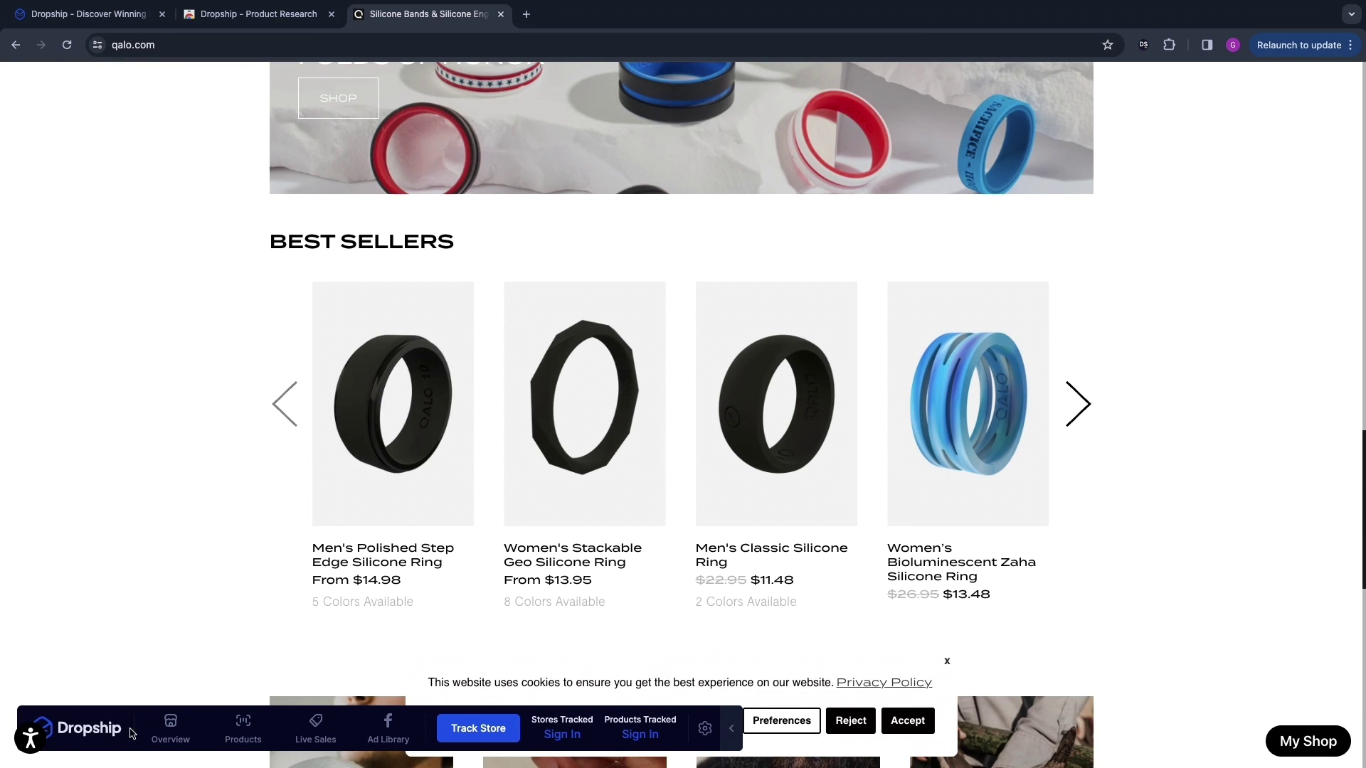
left_click(170, 724)
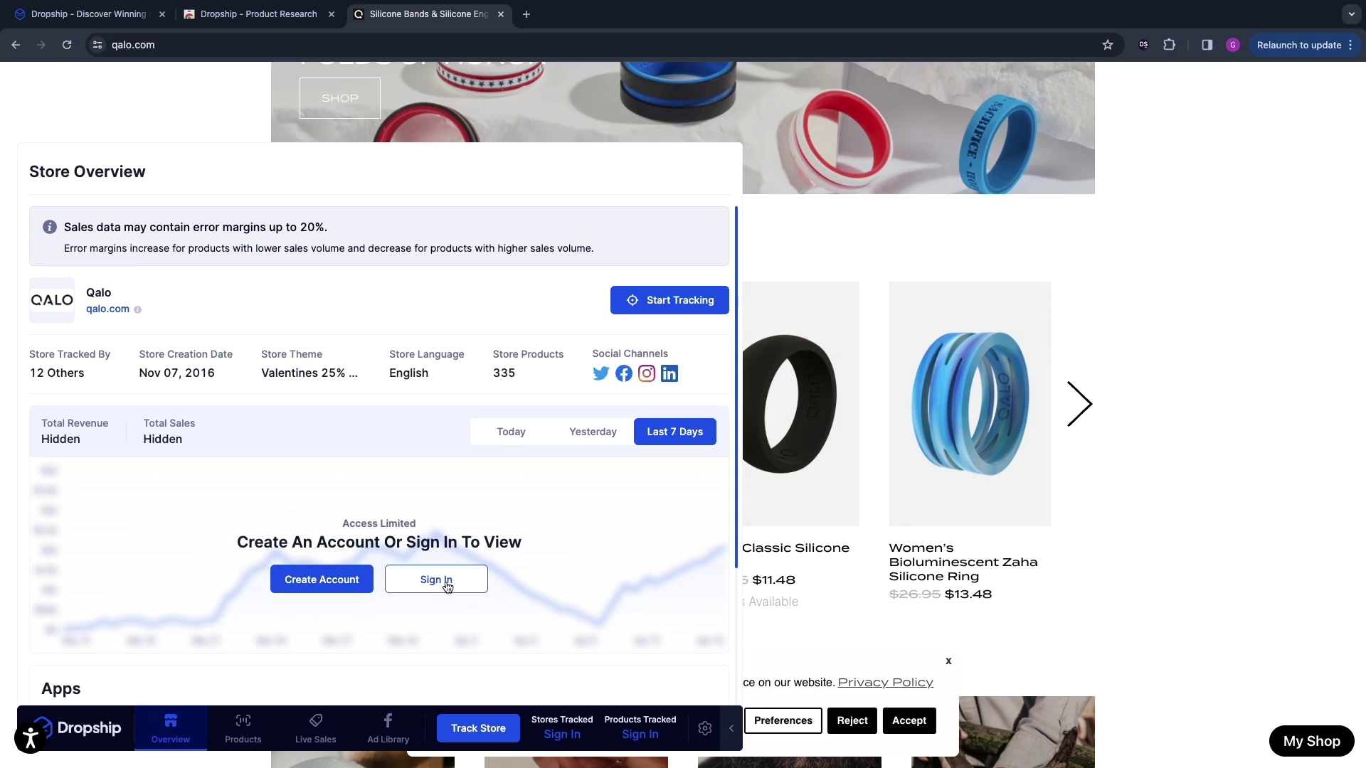
left_click(445, 581)
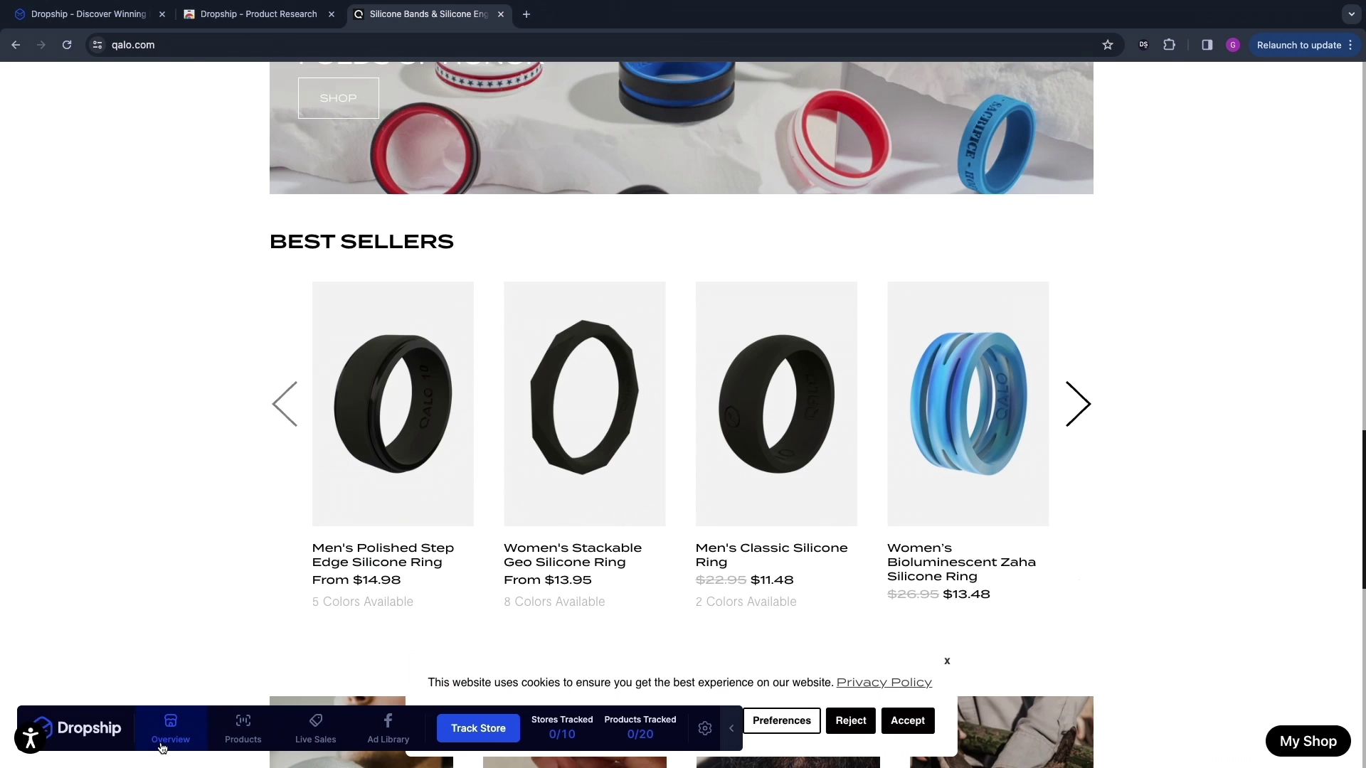
left_click(162, 742)
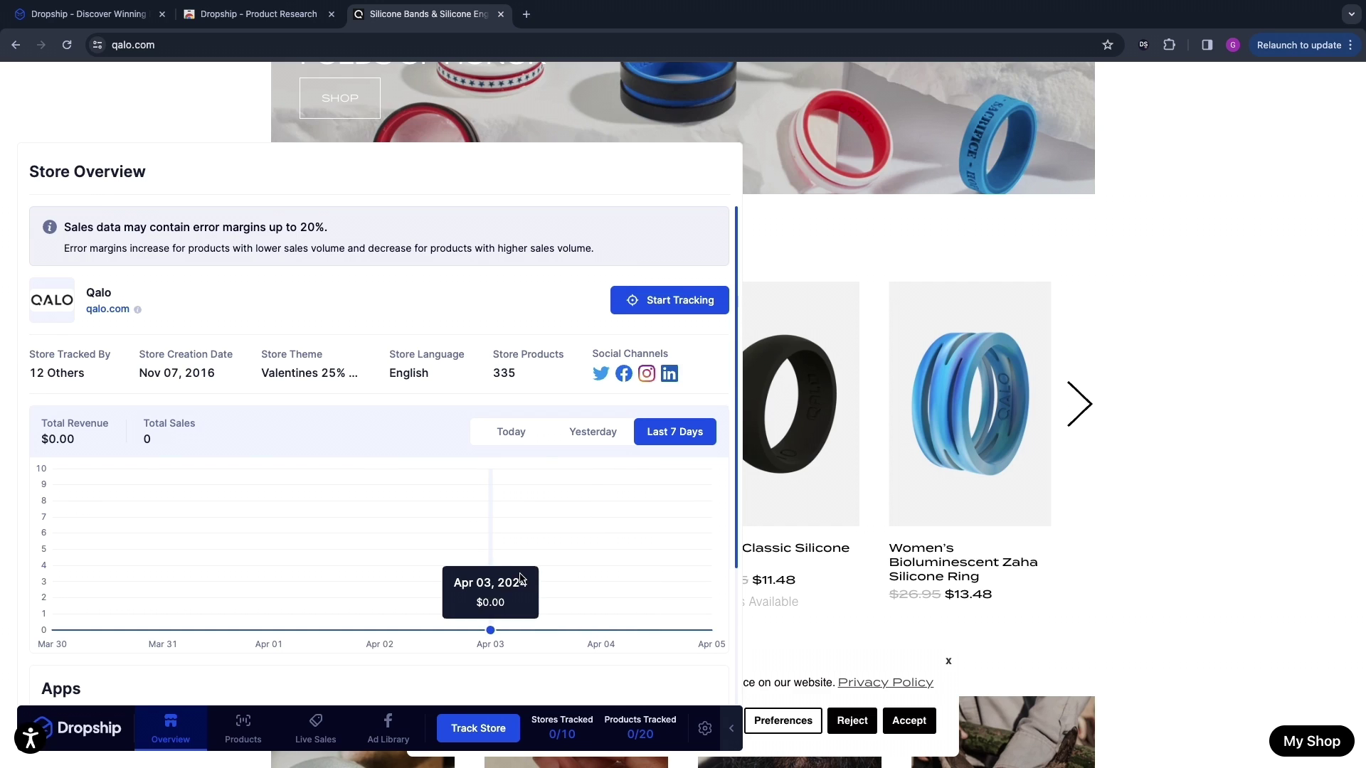
Start tracking Qalo, close the success message, and switch the sales chart to Last 7 Days.
left_click(672, 302)
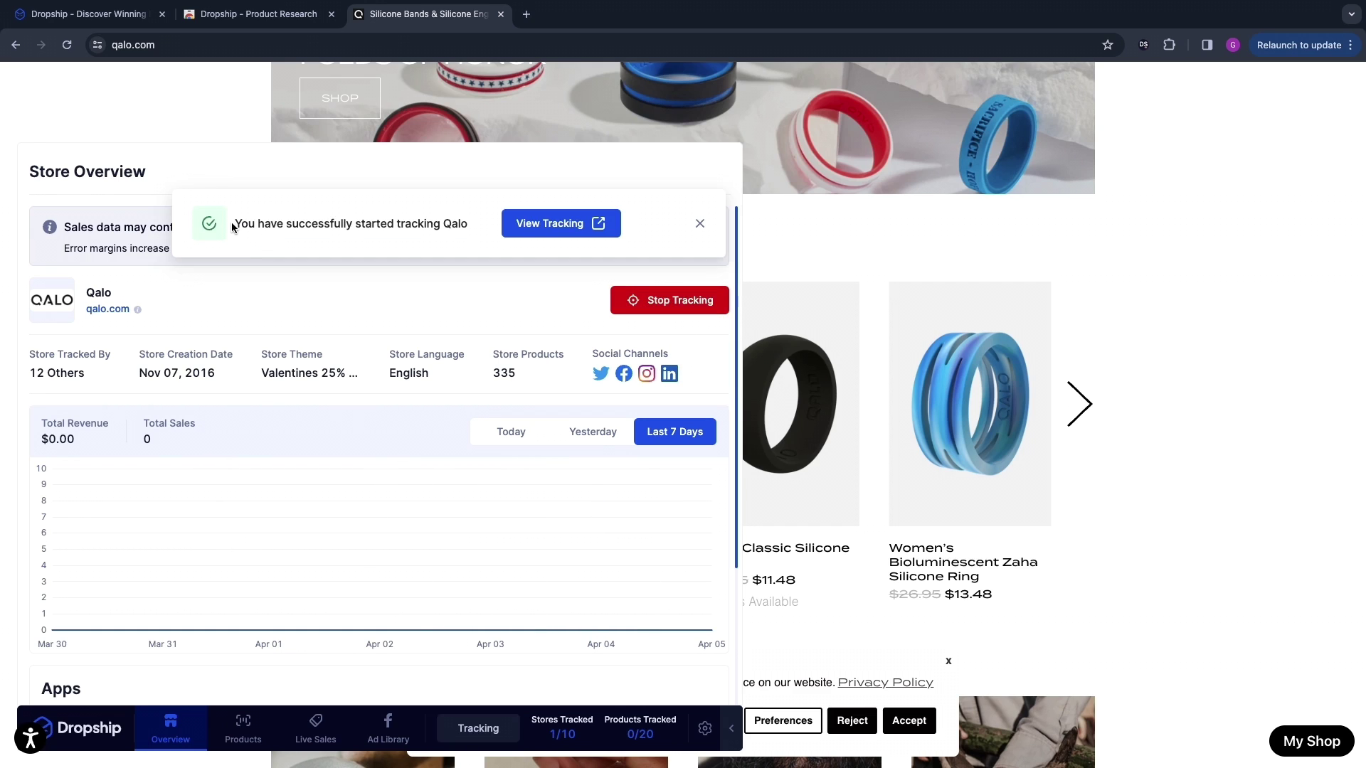
left_click_drag(236, 226, 440, 239)
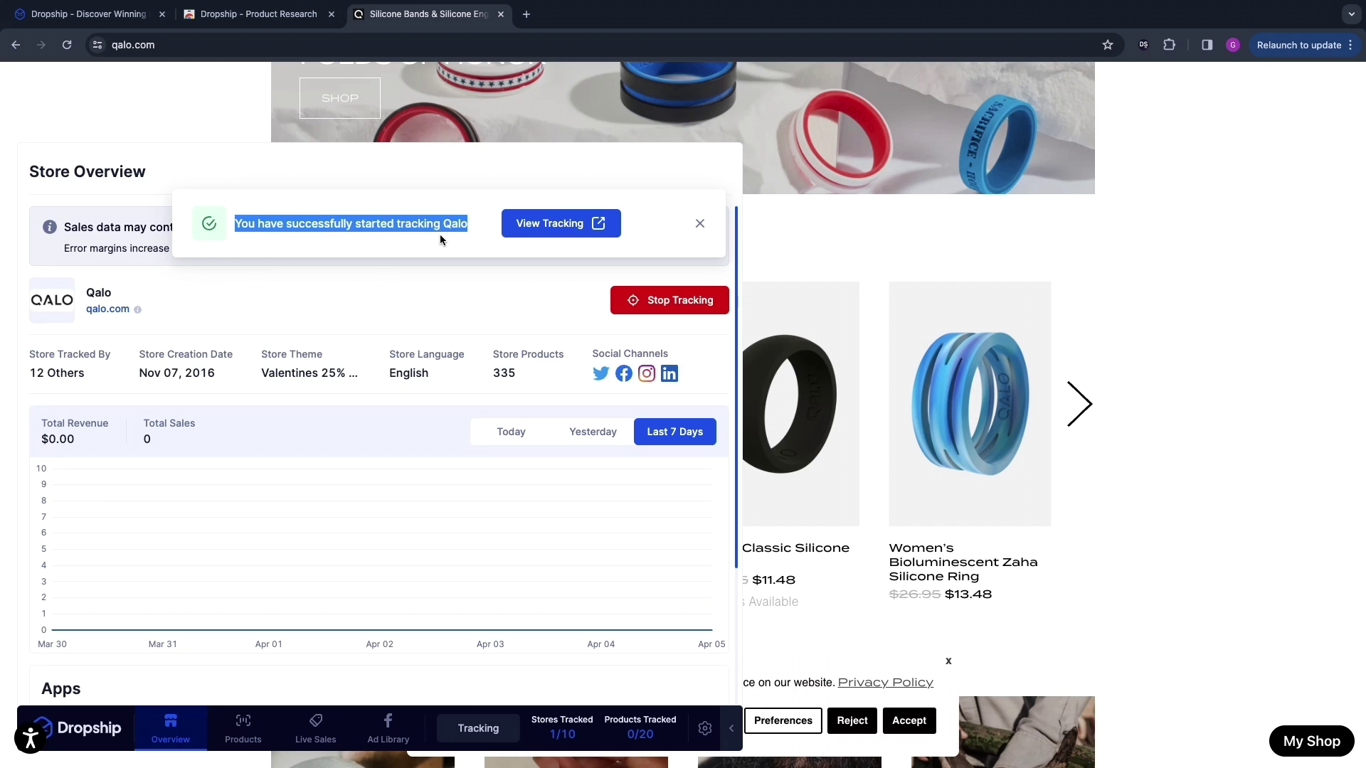
left_click(700, 225)
left_click(588, 300)
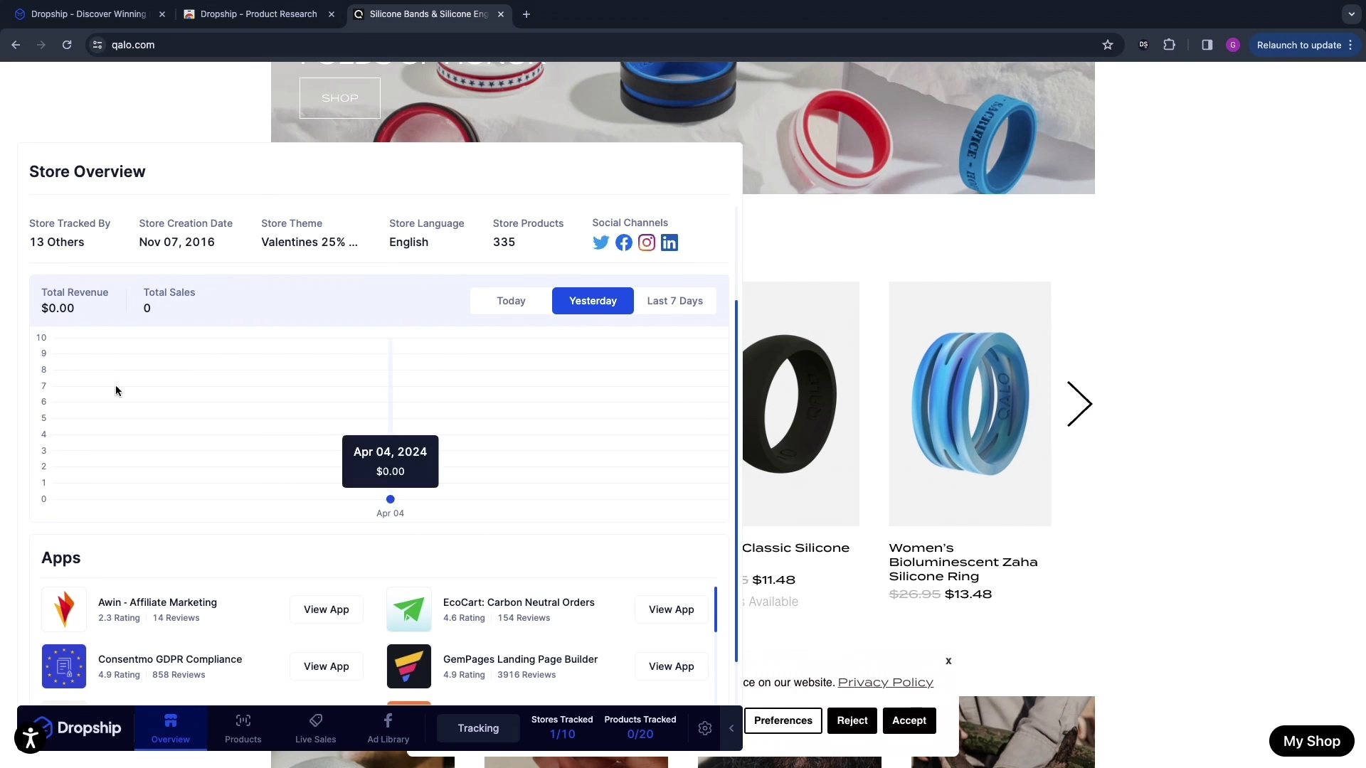
left_click(708, 300)
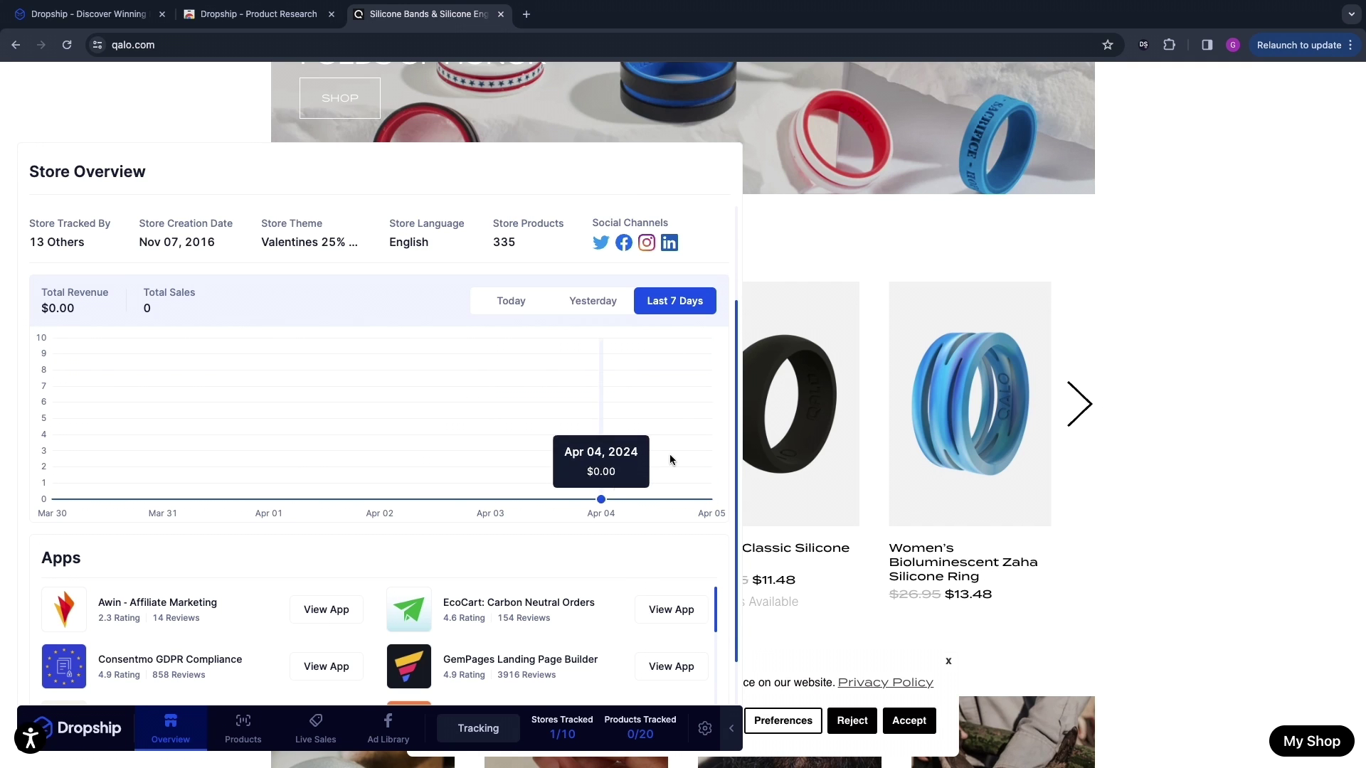
Highlight Qalo's details: tracked by 13 others, created Nov 07, 2016, and 335 products.
triple_click(63, 370)
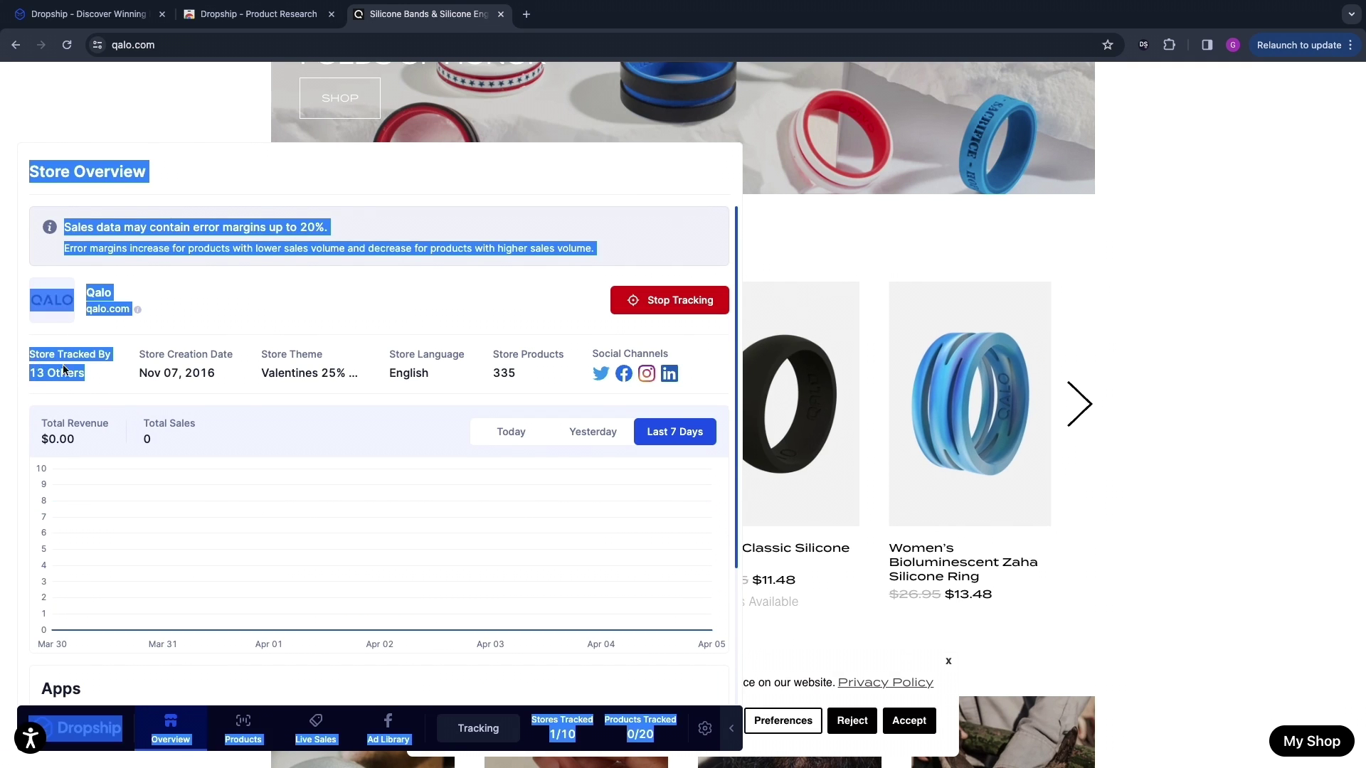
left_click(129, 369)
left_click_drag(141, 356, 228, 371)
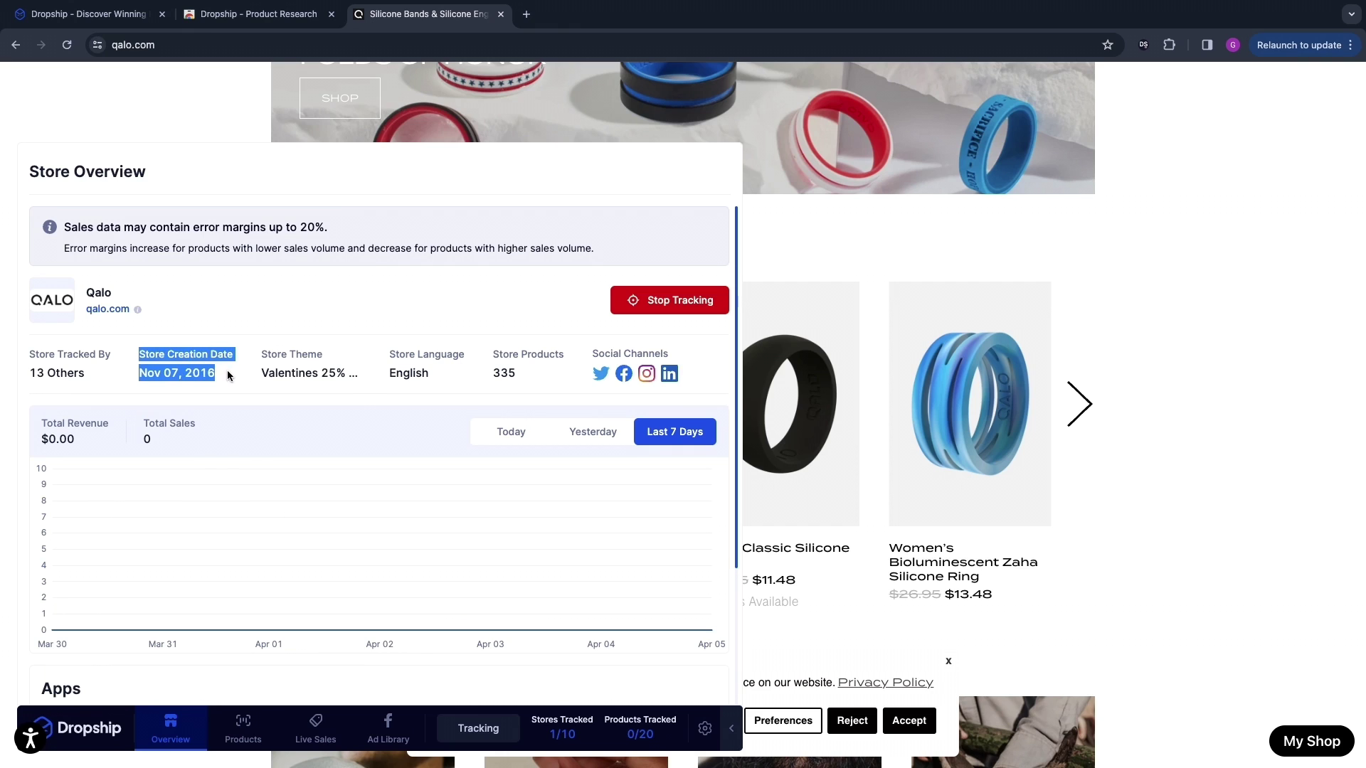
left_click_drag(493, 354, 557, 381)
left_click(553, 390)
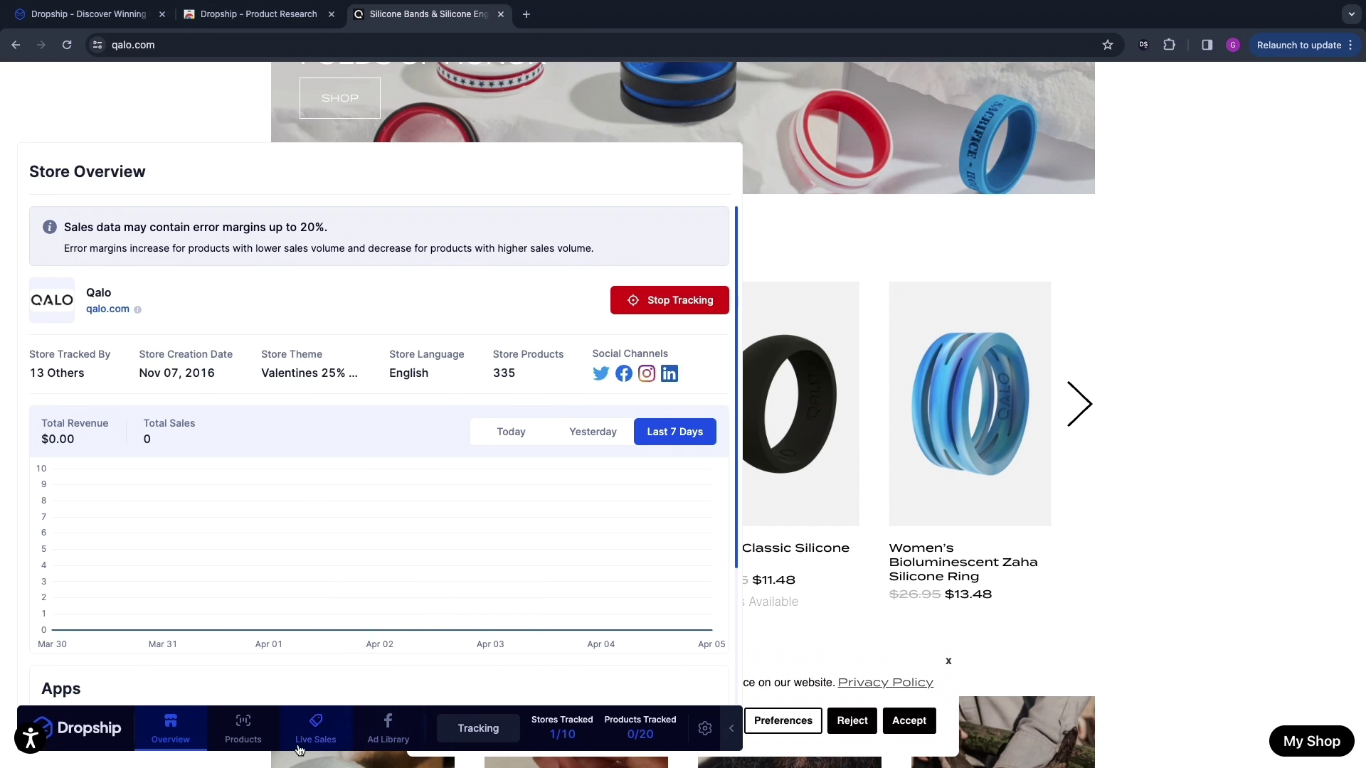
left_click(243, 729)
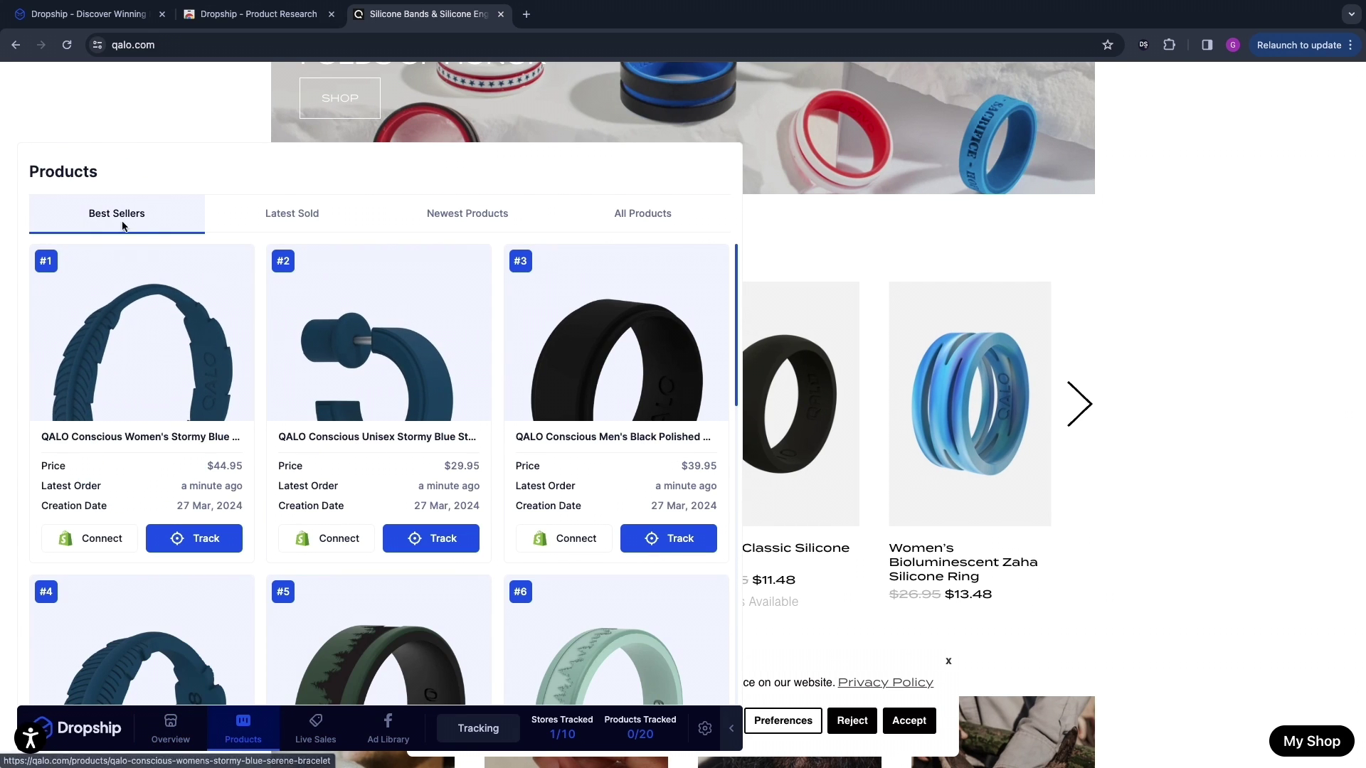
scroll(135, 384, "down", 1)
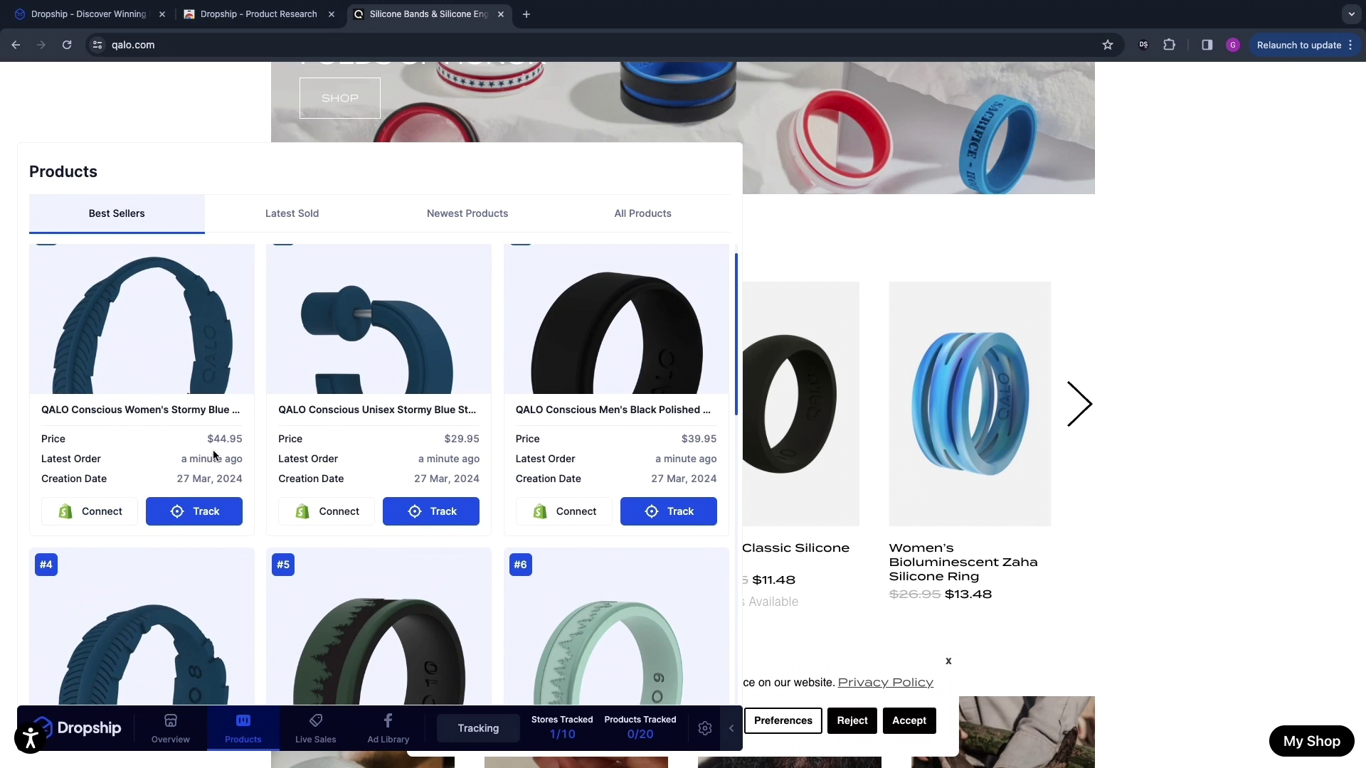
left_click_drag(204, 441, 230, 492)
left_click(134, 471)
left_click(182, 342)
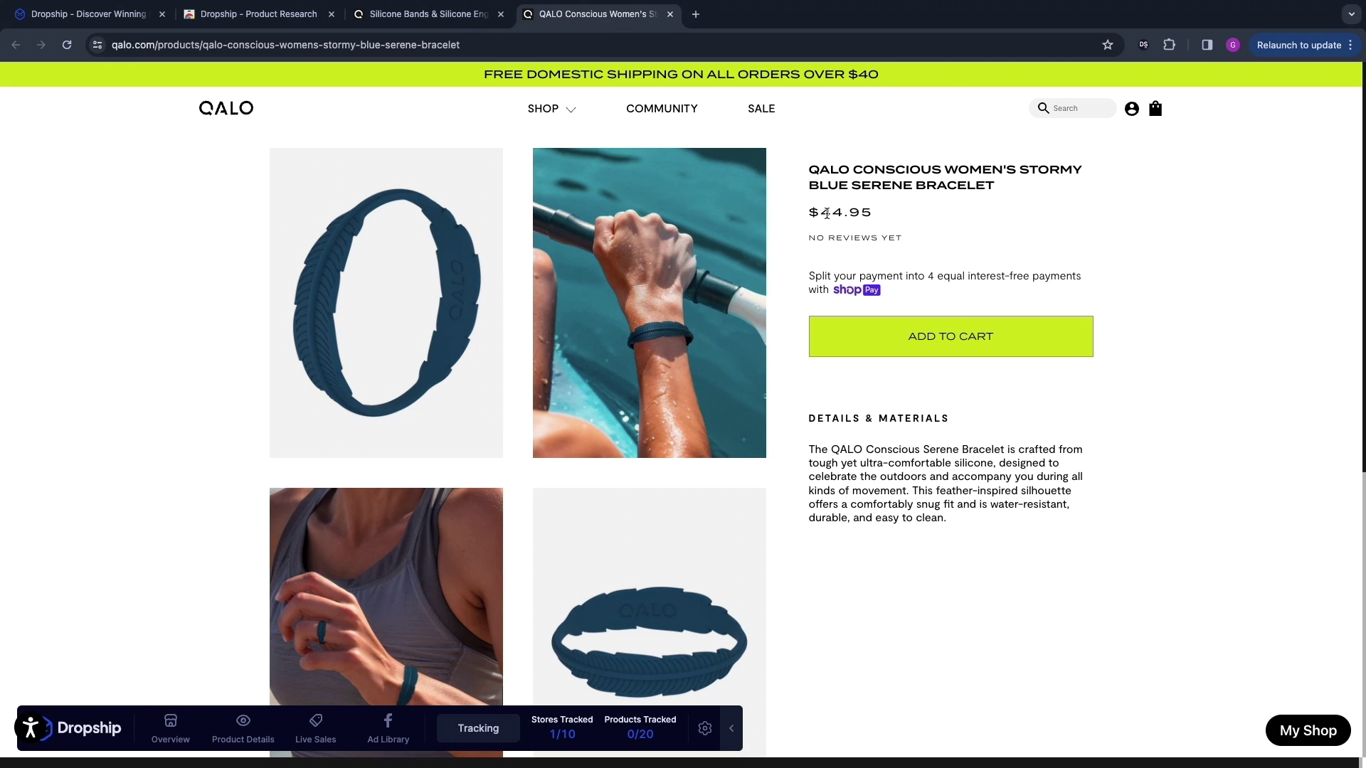
scroll(509, 303, "down", 2)
scroll(623, 481, "down", 3)
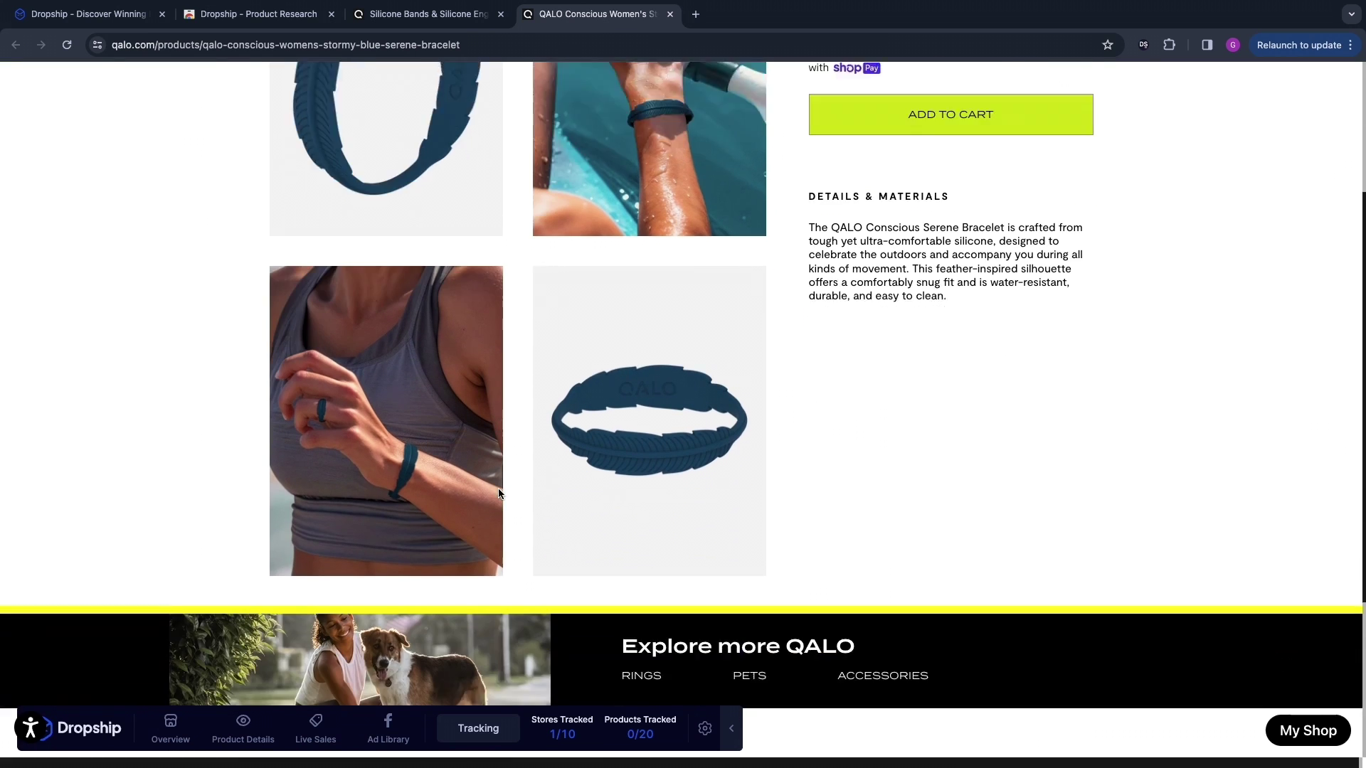
scroll(958, 526, "up", 5)
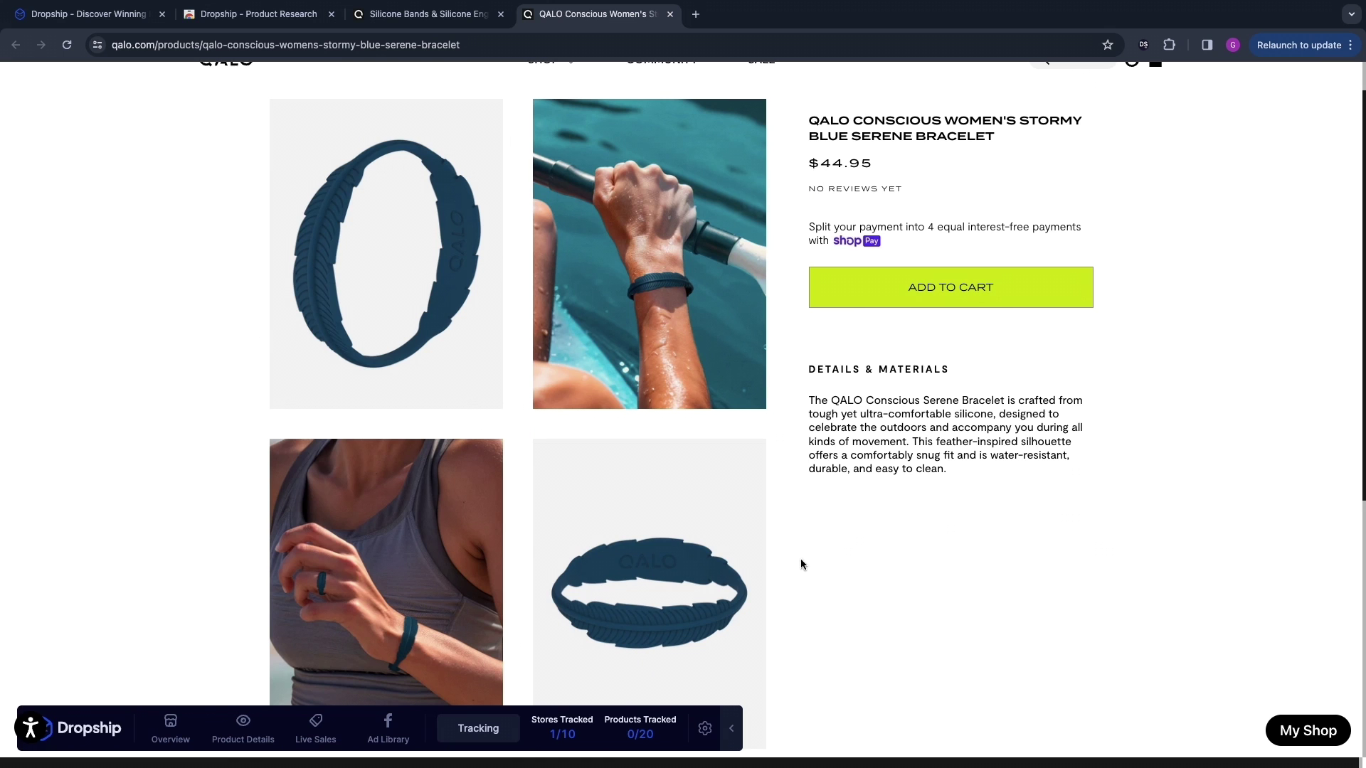
scroll(768, 602, "up", 1)
left_click(669, 15)
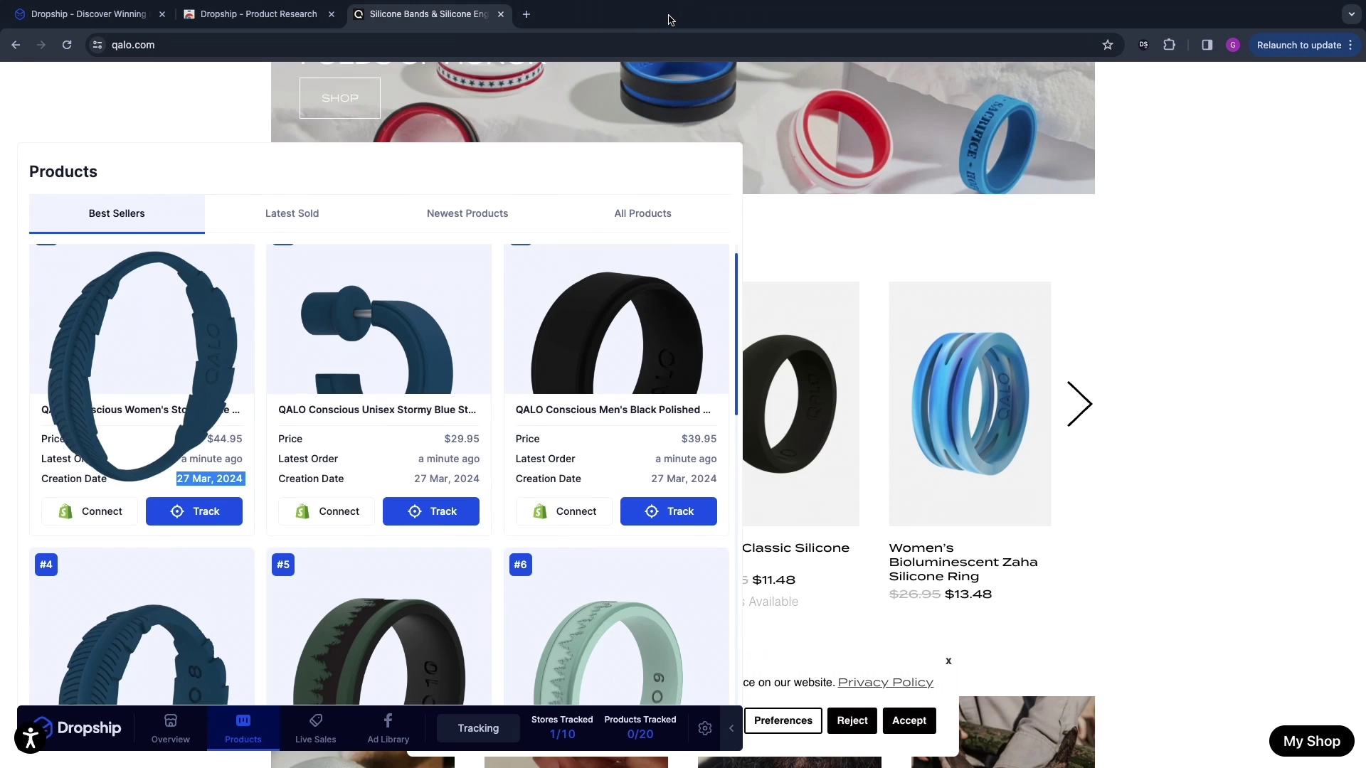
Connect a Shopify store to the Dropship account and return to the qalo.com tab.
left_click(86, 523)
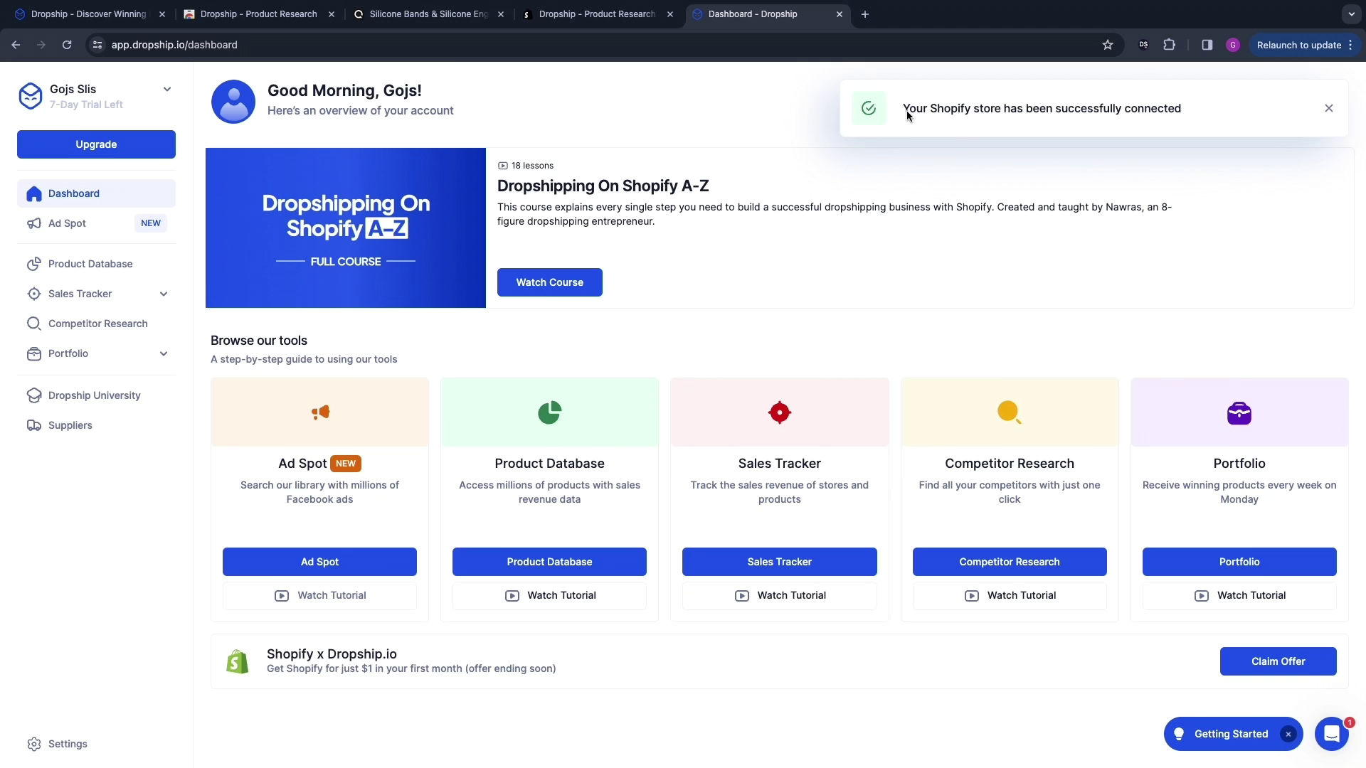
left_click_drag(908, 114, 1189, 120)
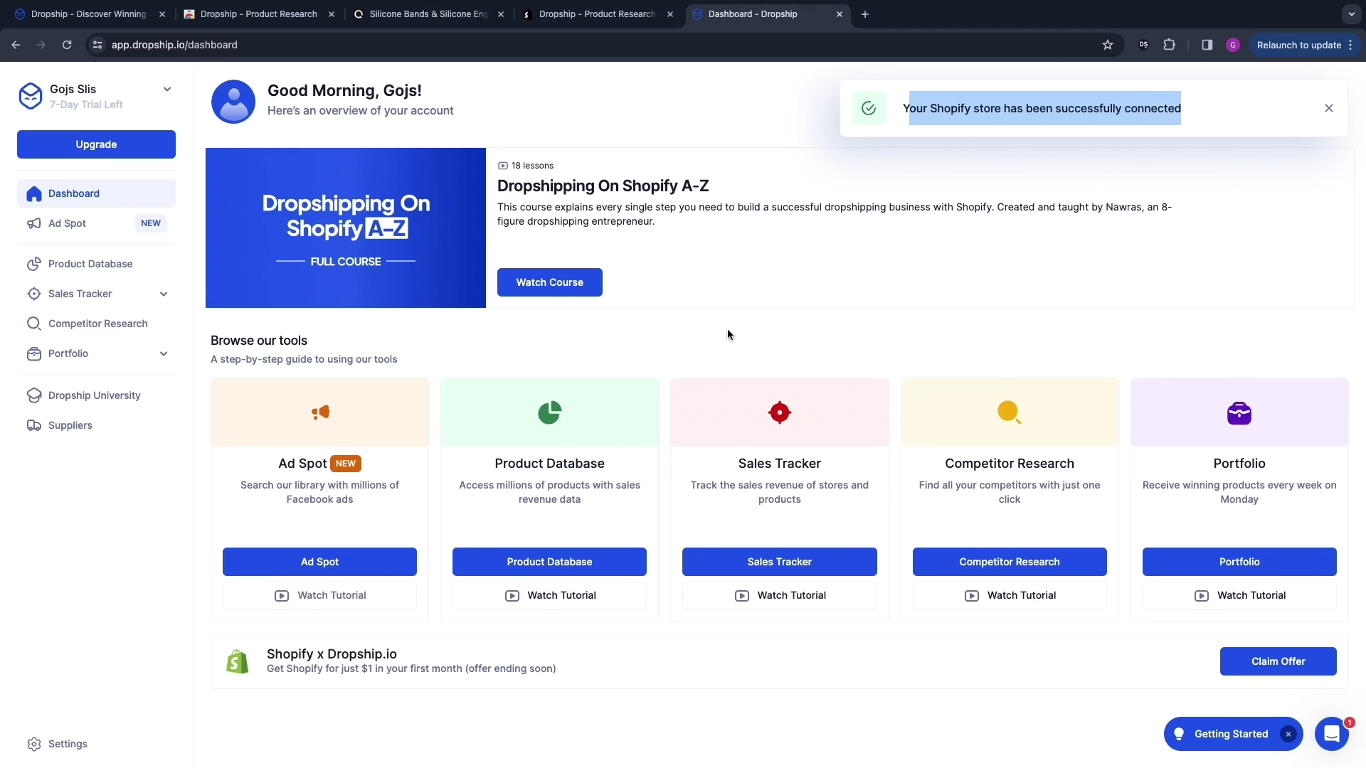
left_click(423, 15)
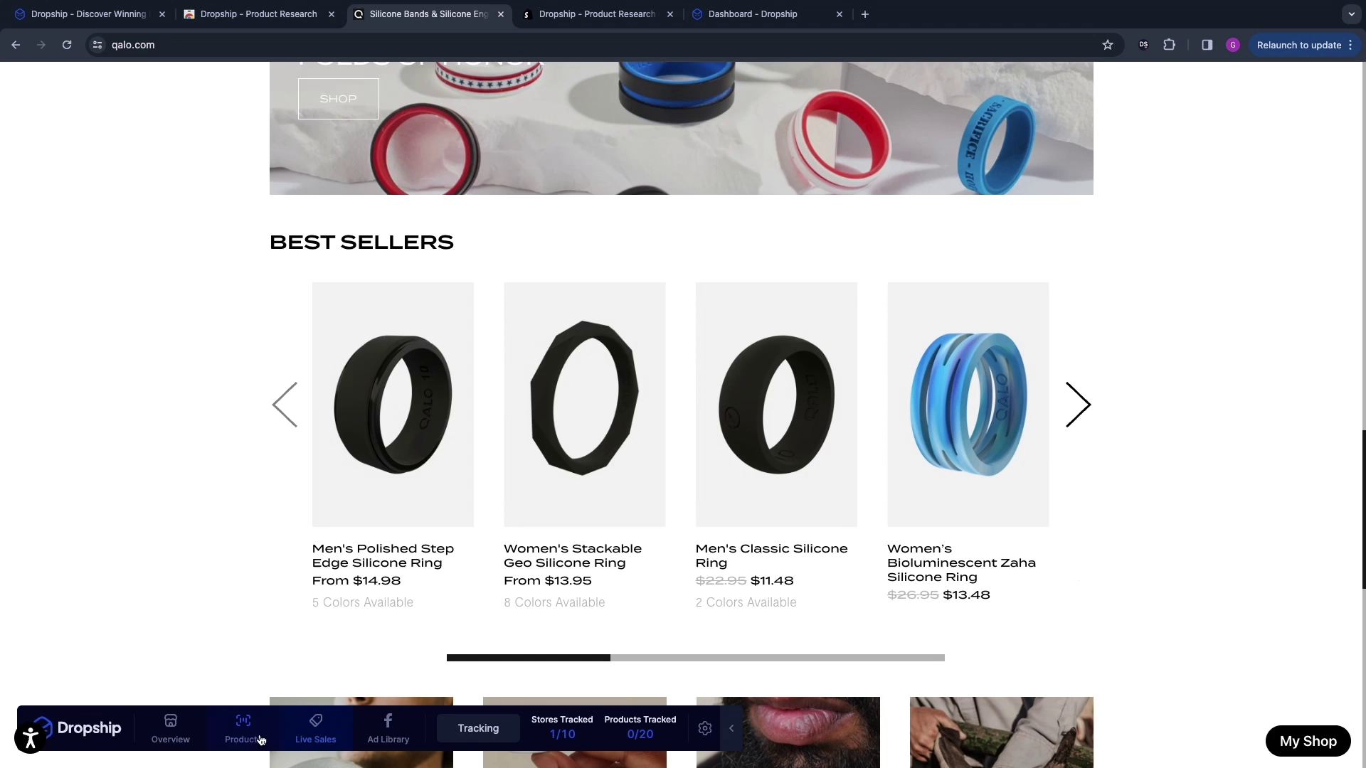
Import Qalo's top best seller, the Stormy Blue Serene Bracelet, into the connected Shopify store.
left_click(240, 738)
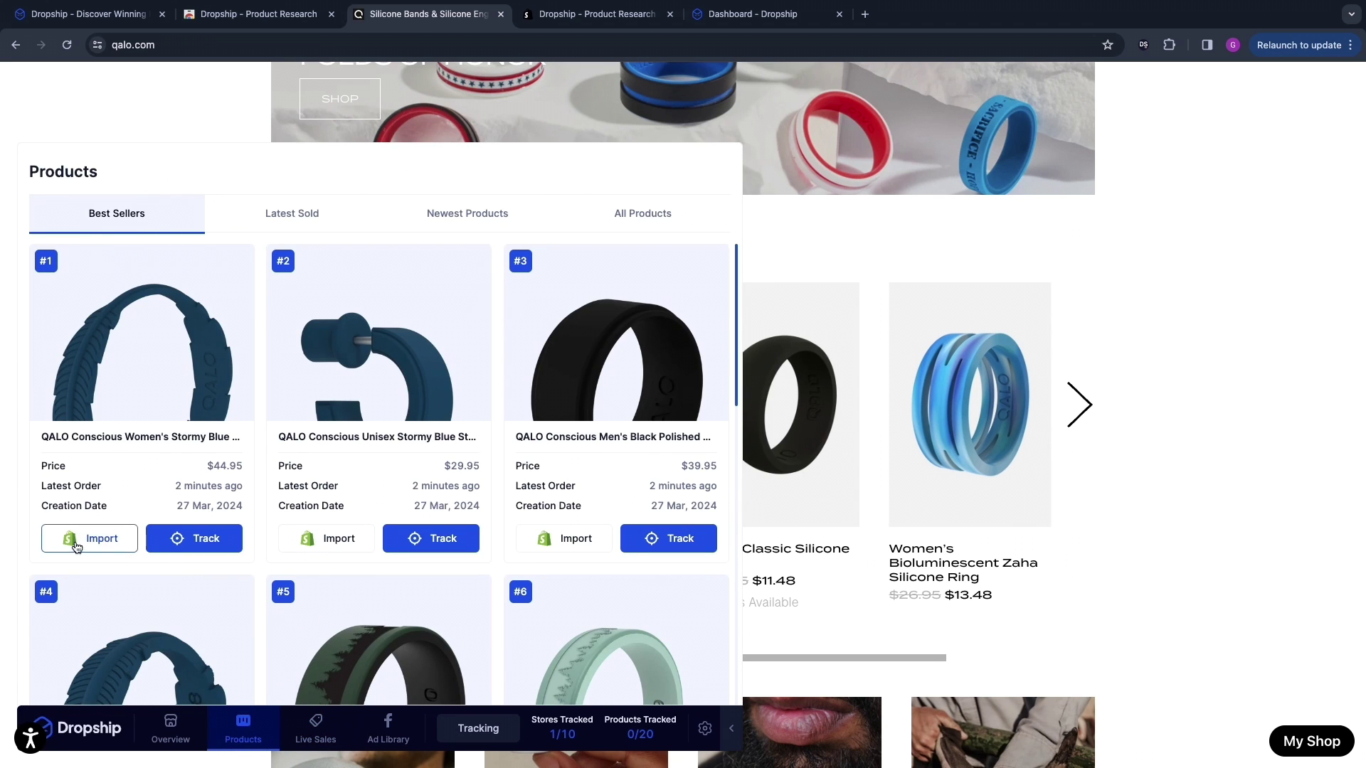
left_click(77, 546)
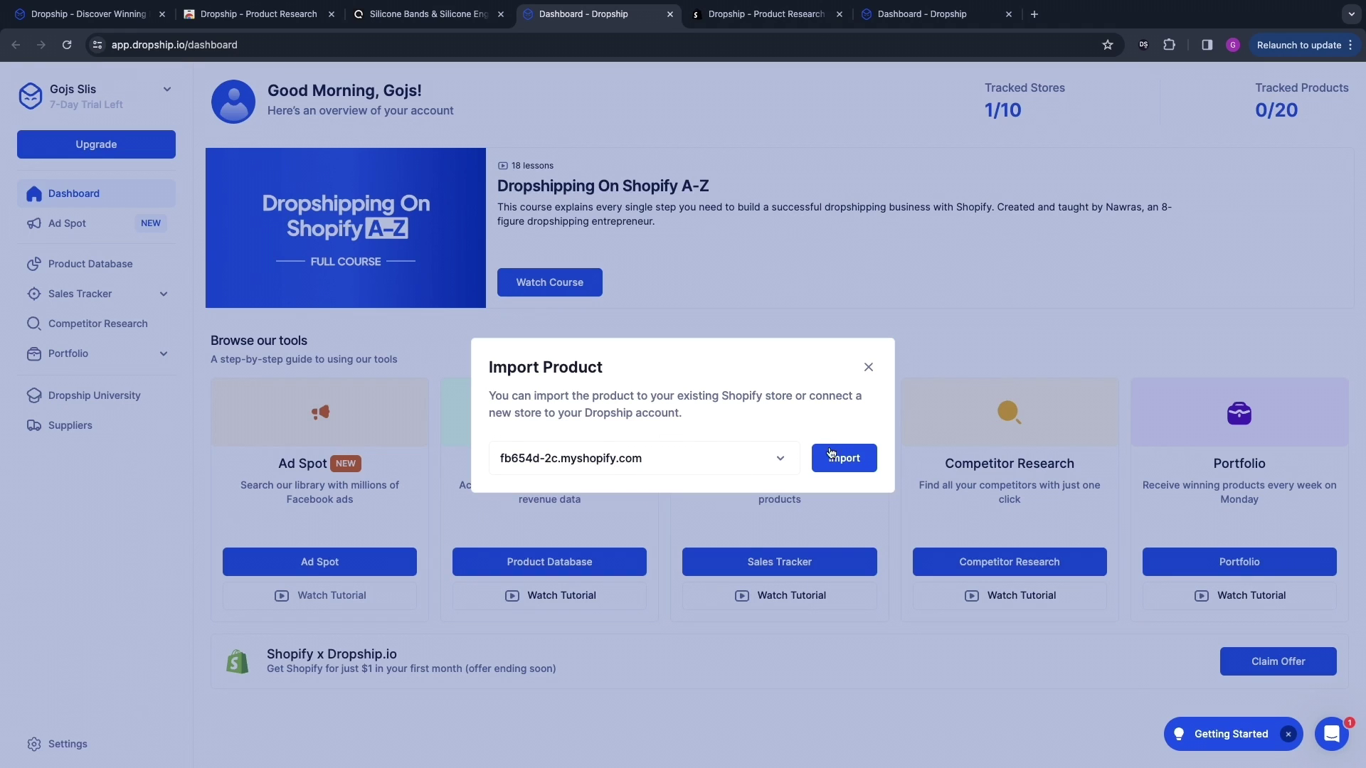
left_click(839, 461)
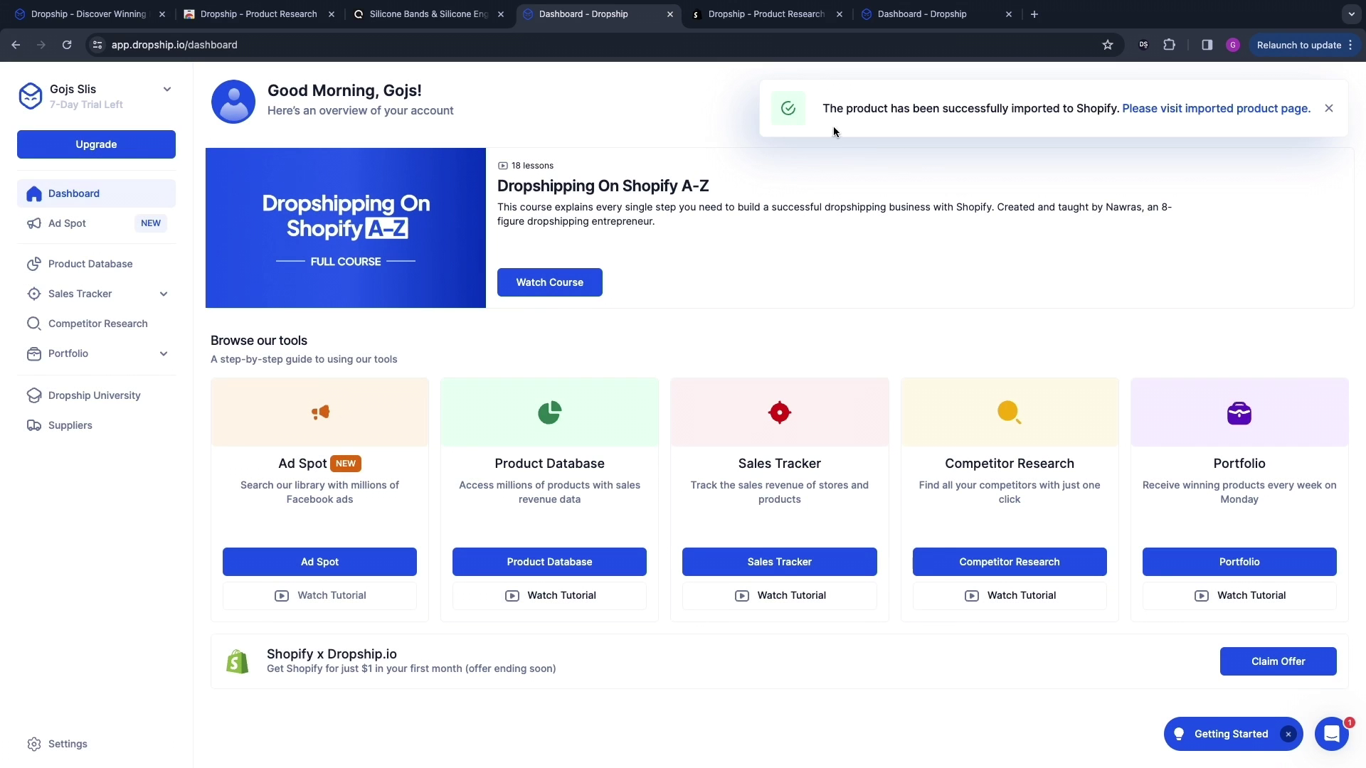
left_click_drag(824, 117, 1130, 120)
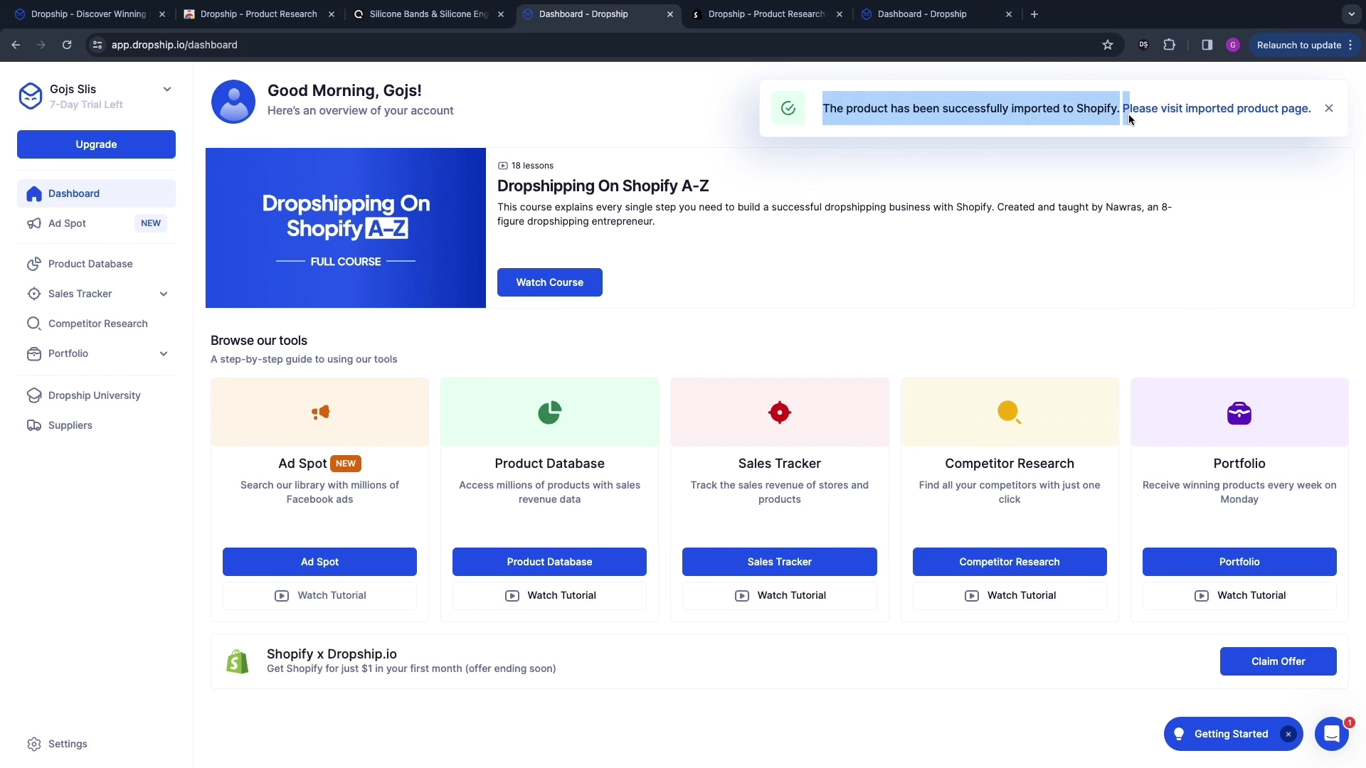
left_click(982, 15)
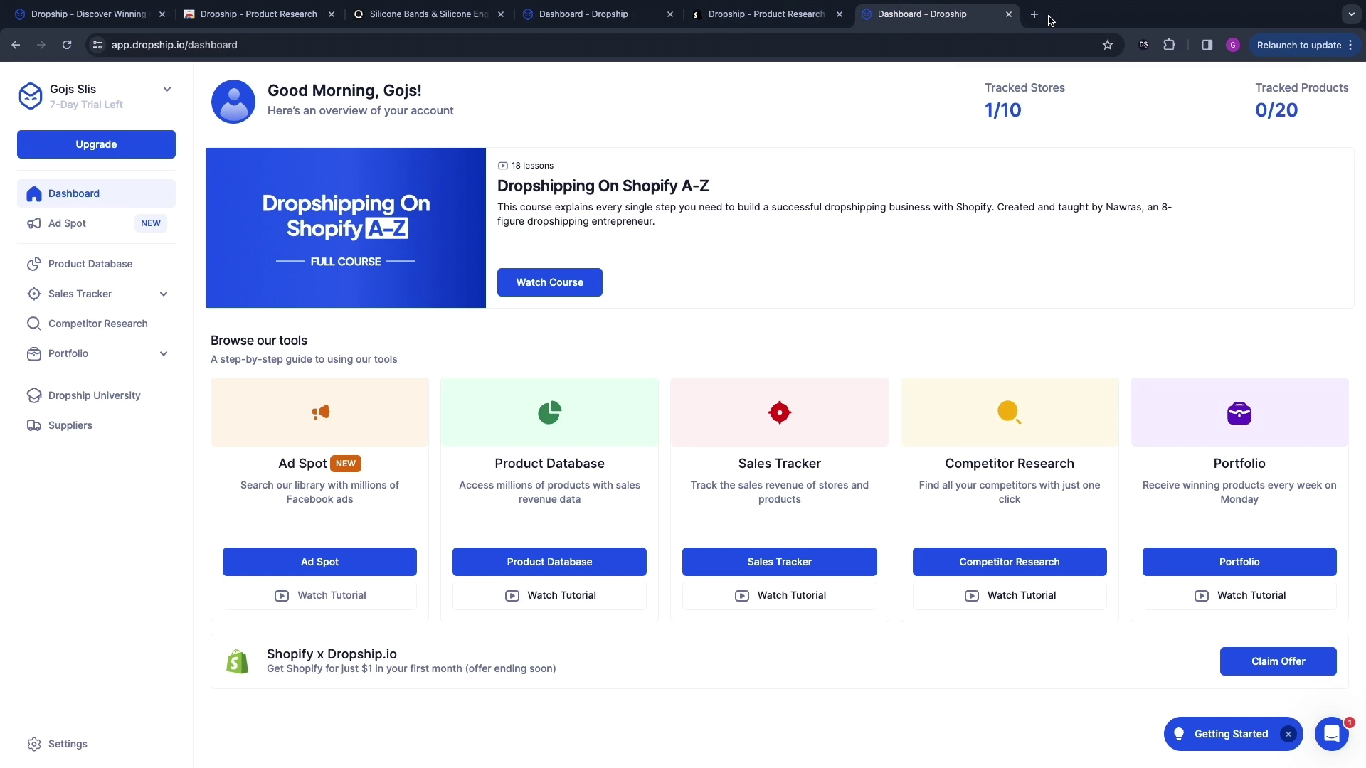
In admin.shopify.com, review the imported QALO bracelet product, a draft priced €41.52.
left_click(1035, 14)
type("admin.shopify.com")
key("Return")
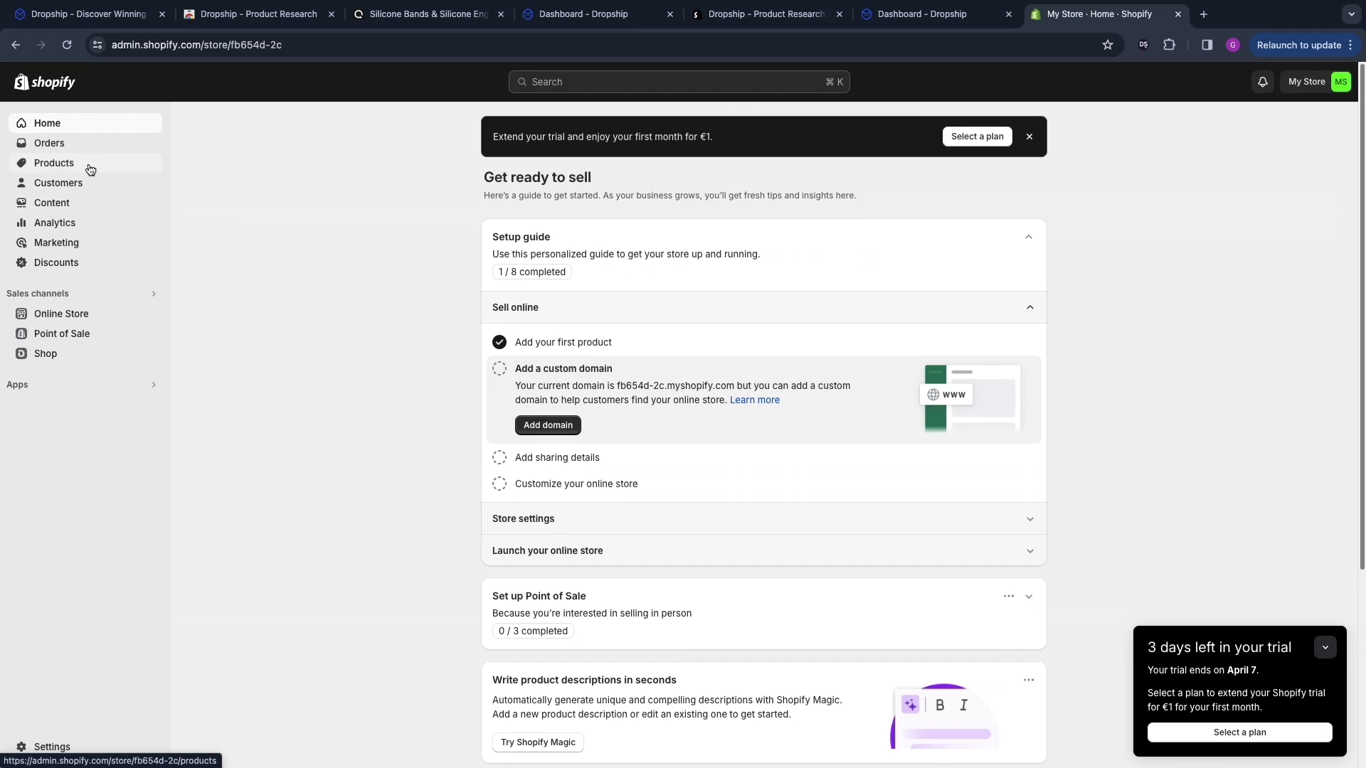
left_click(46, 165)
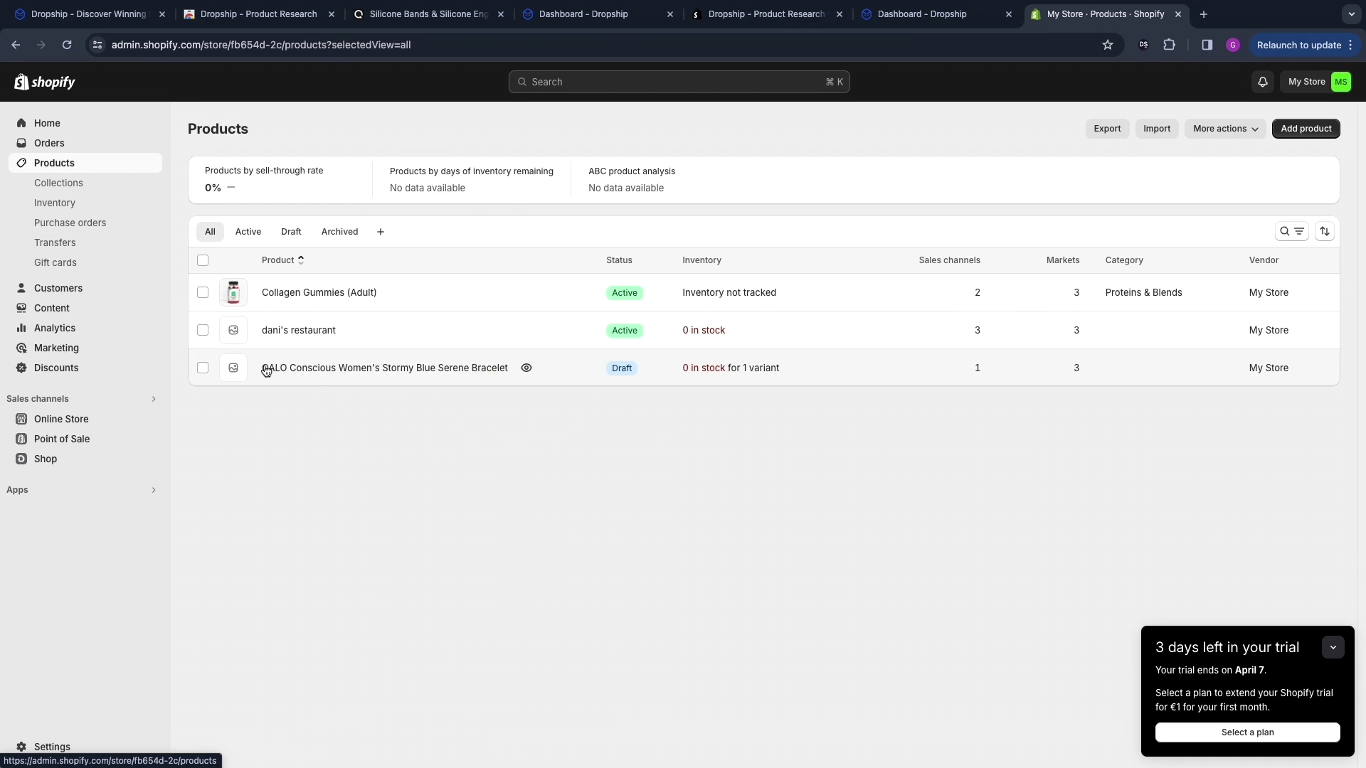
left_click(309, 376)
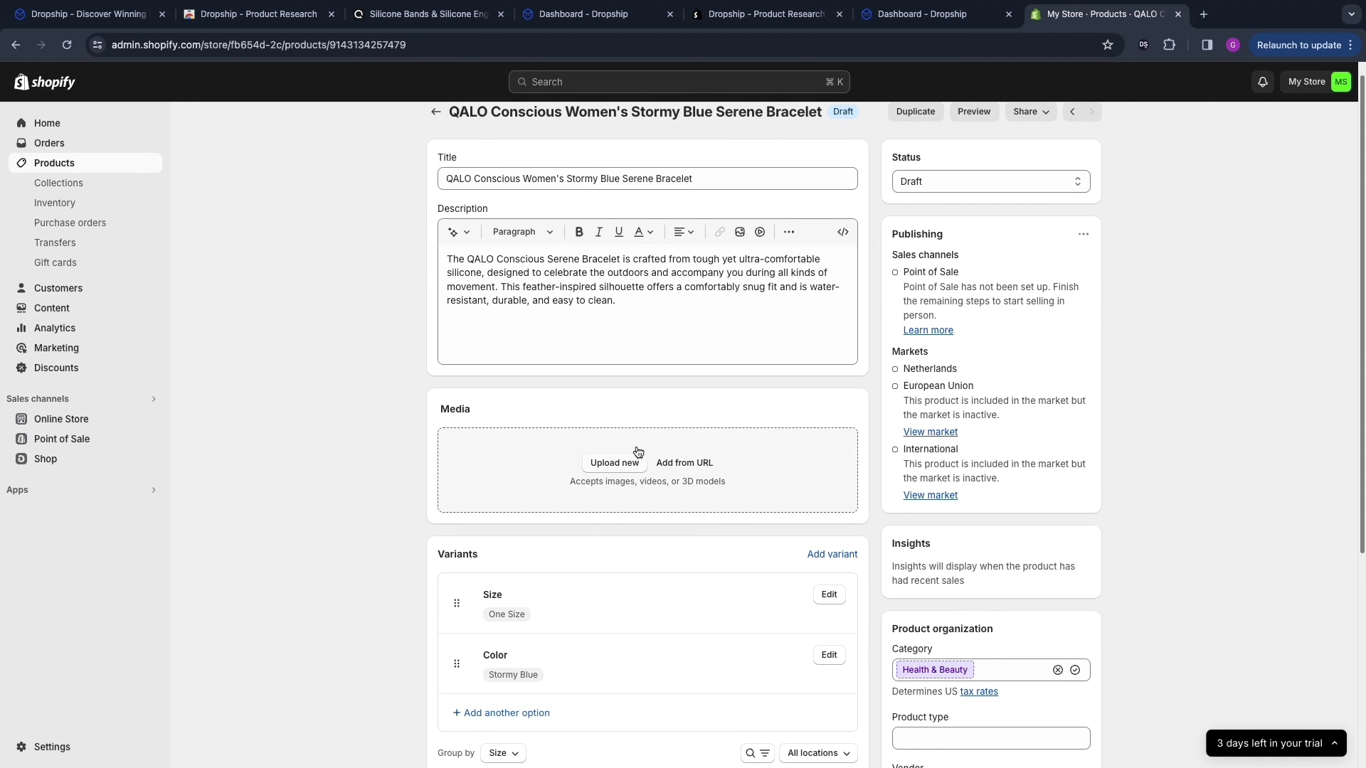
scroll(399, 378, "down", 5)
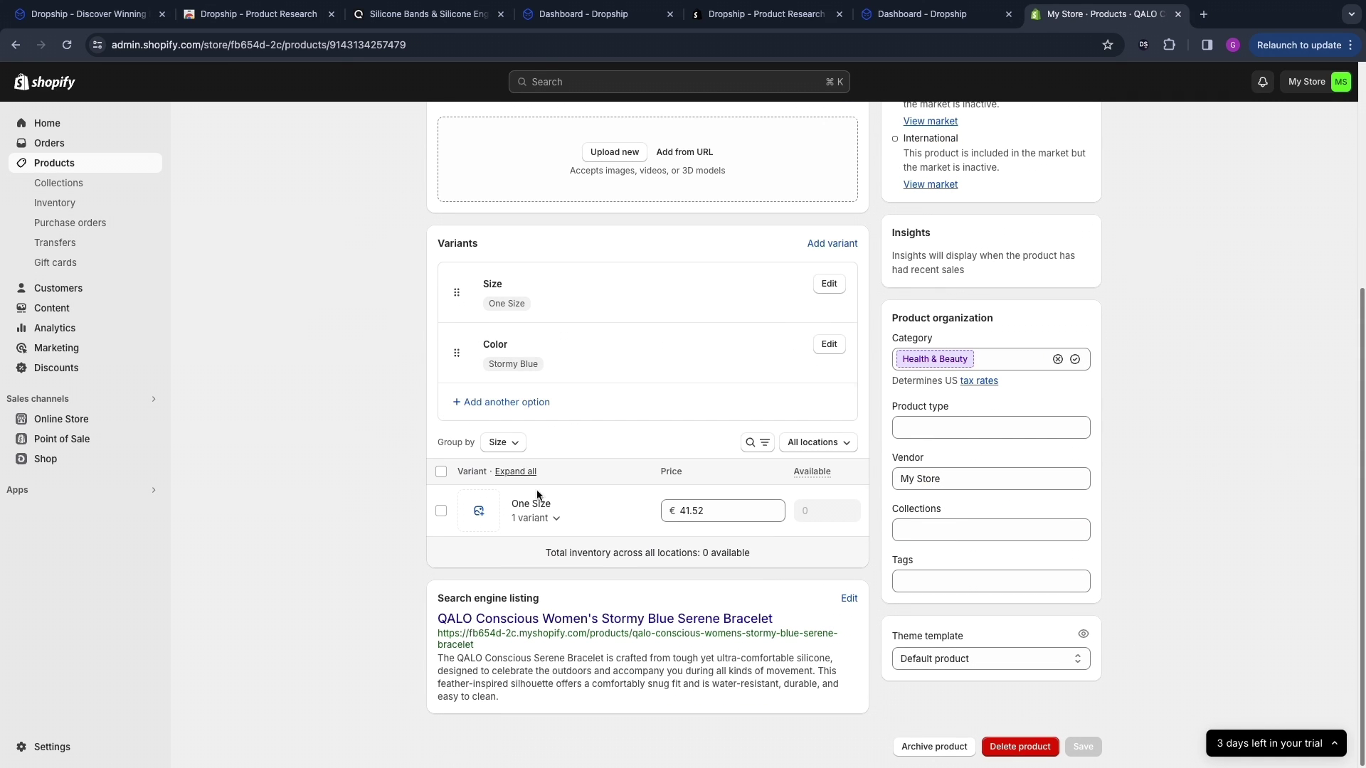
scroll(741, 593, "up", 5)
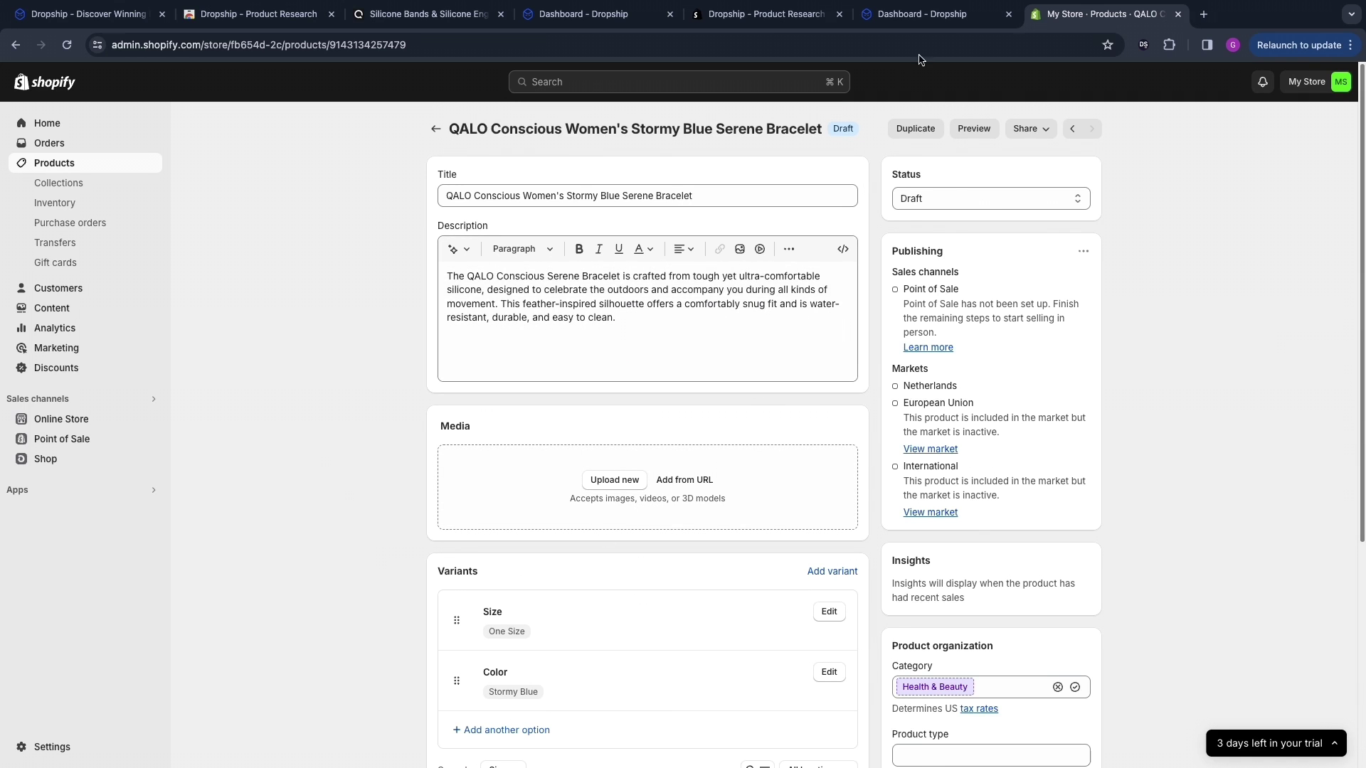
left_click(894, 11)
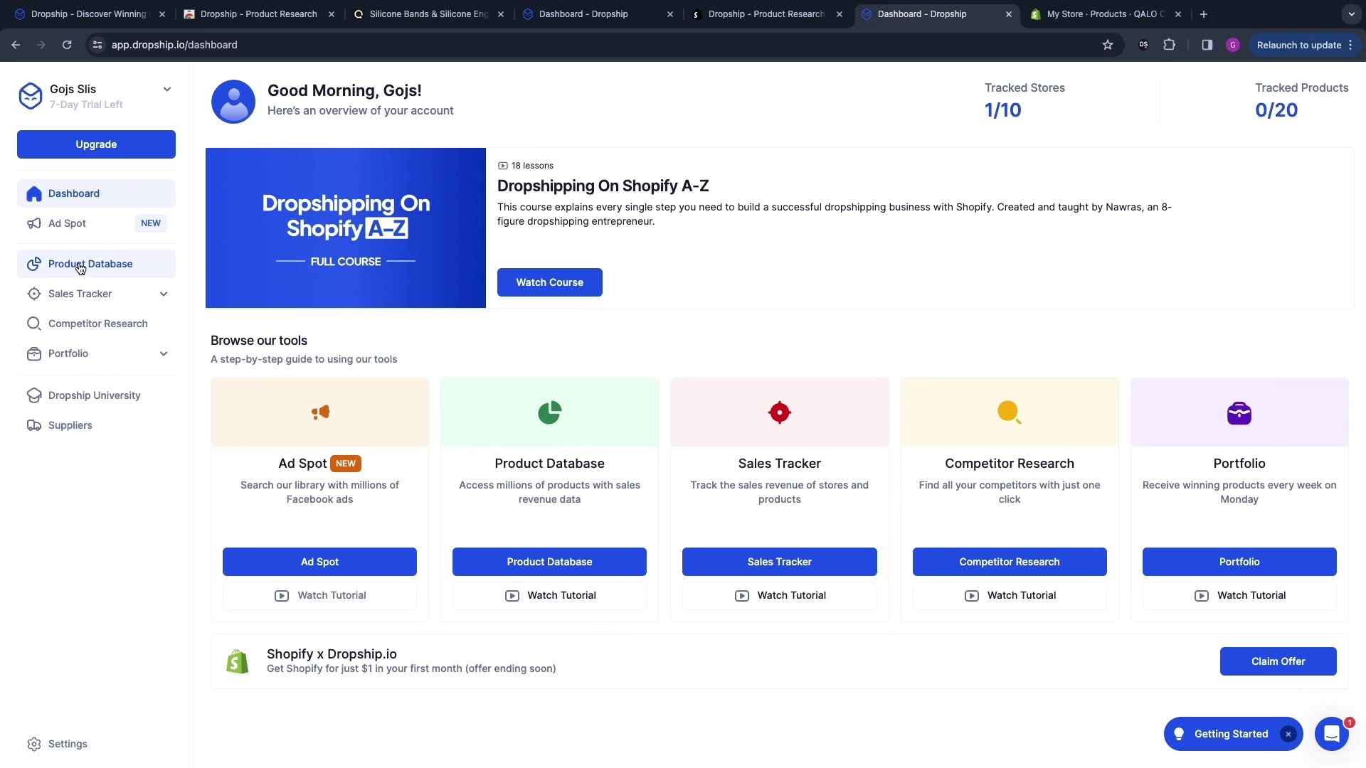
Cycle through the Dropship dashboard and app listing tabs back to the store tab, now shoppisaa.com.
left_click(629, 16)
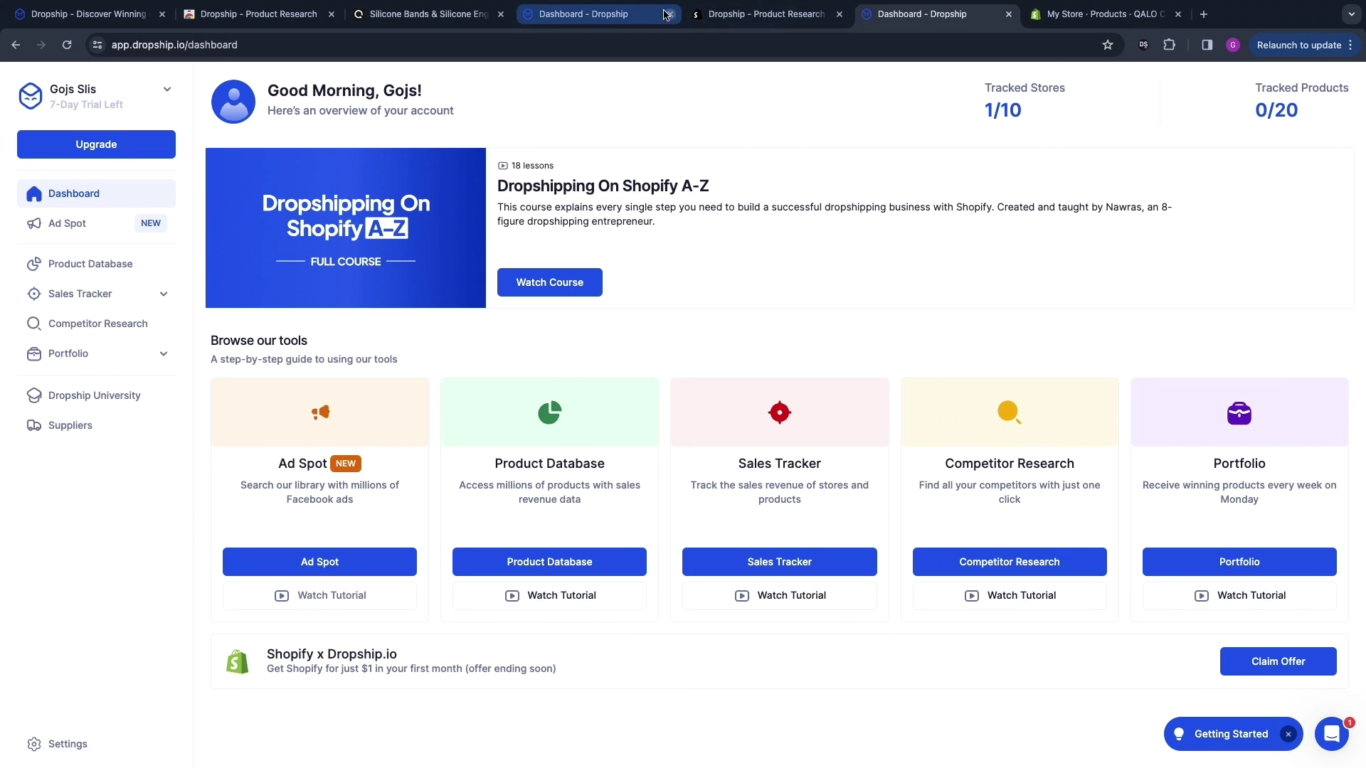
left_click(758, 14)
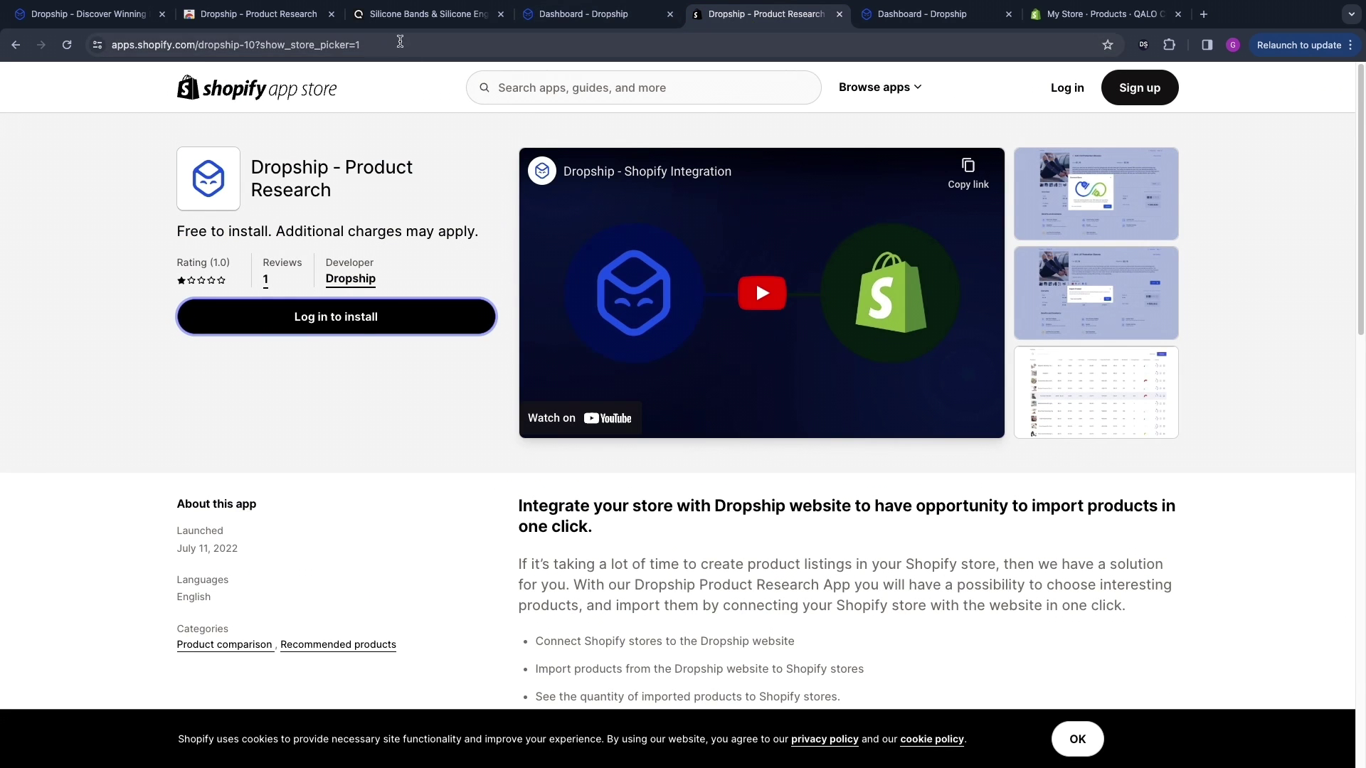
left_click(425, 20)
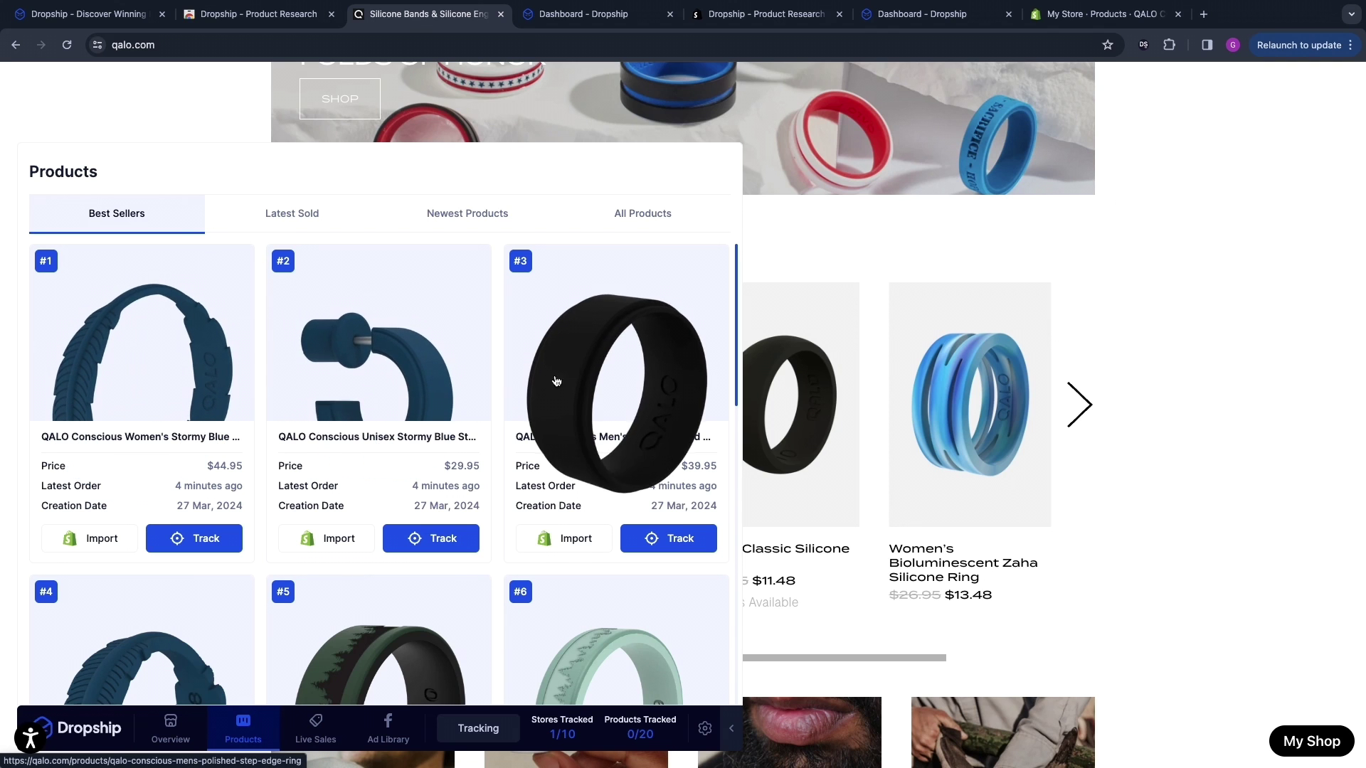
scroll(431, 372, "down", 2)
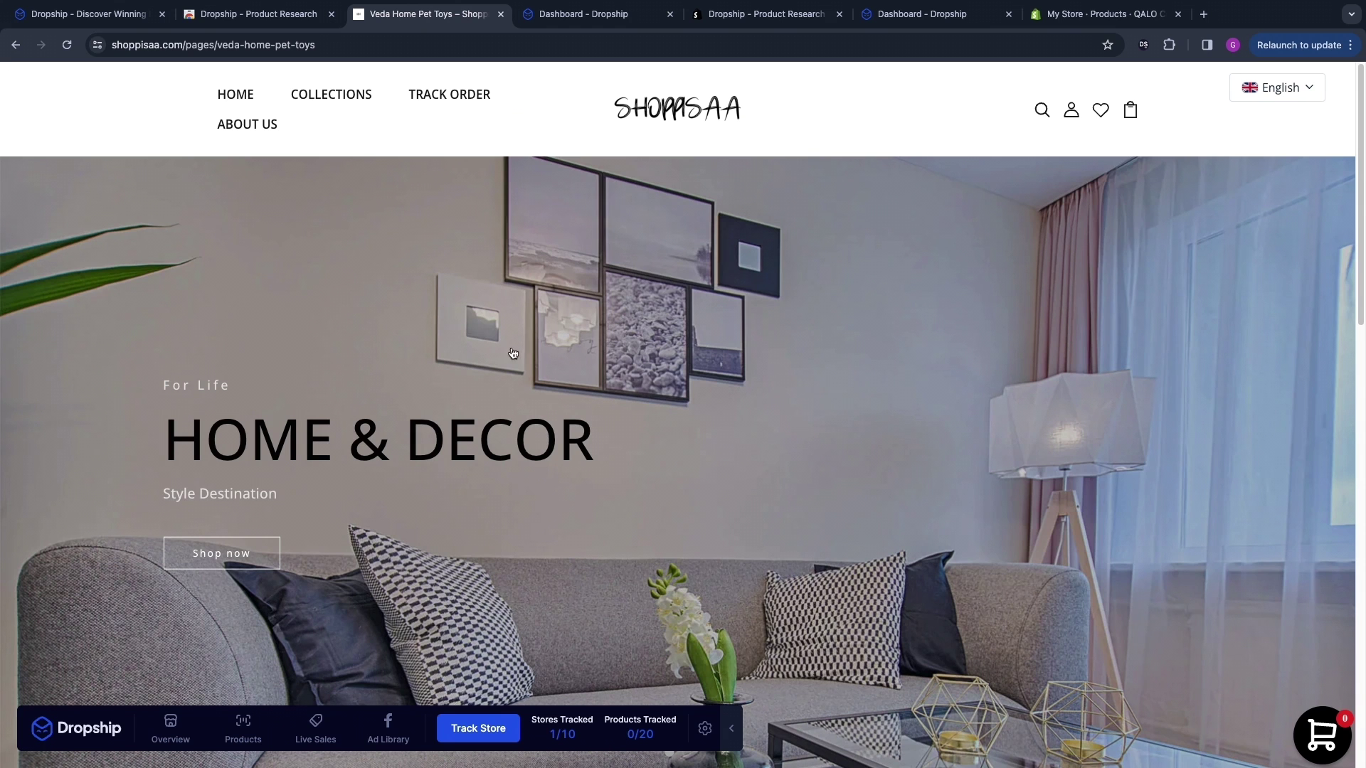
Browse shoppisaa.com and list its best sellers, led by the warm and breathable coat at $61.00.
scroll(558, 424, "down", 10)
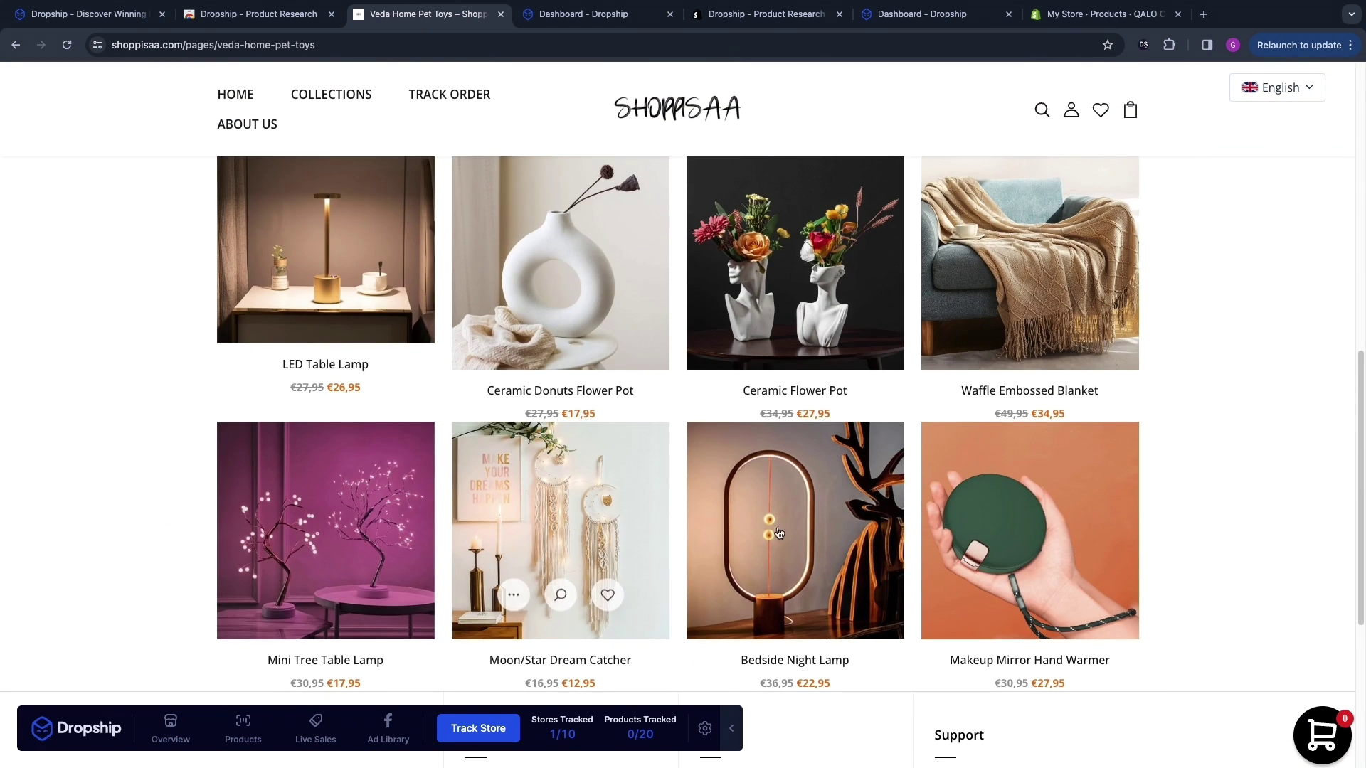
scroll(796, 452, "down", 2)
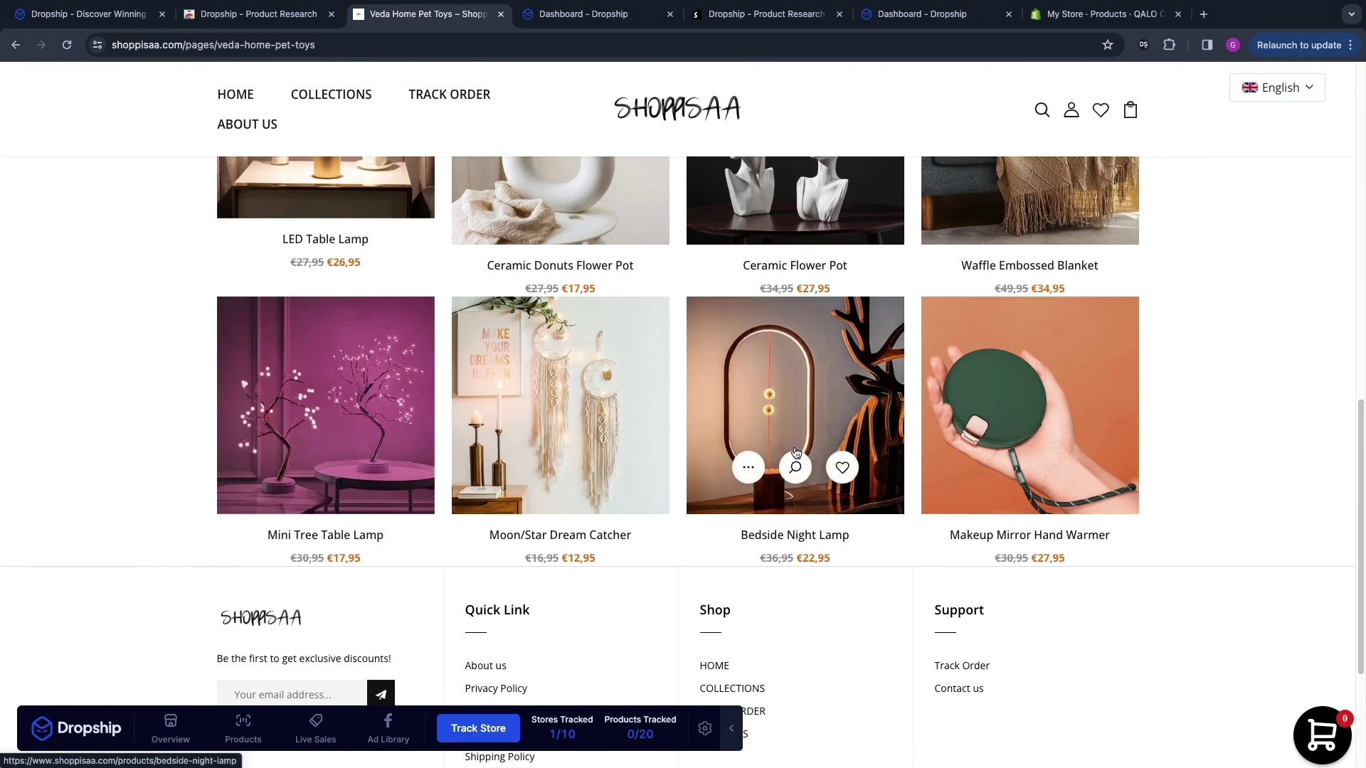
scroll(983, 455, "up", 3)
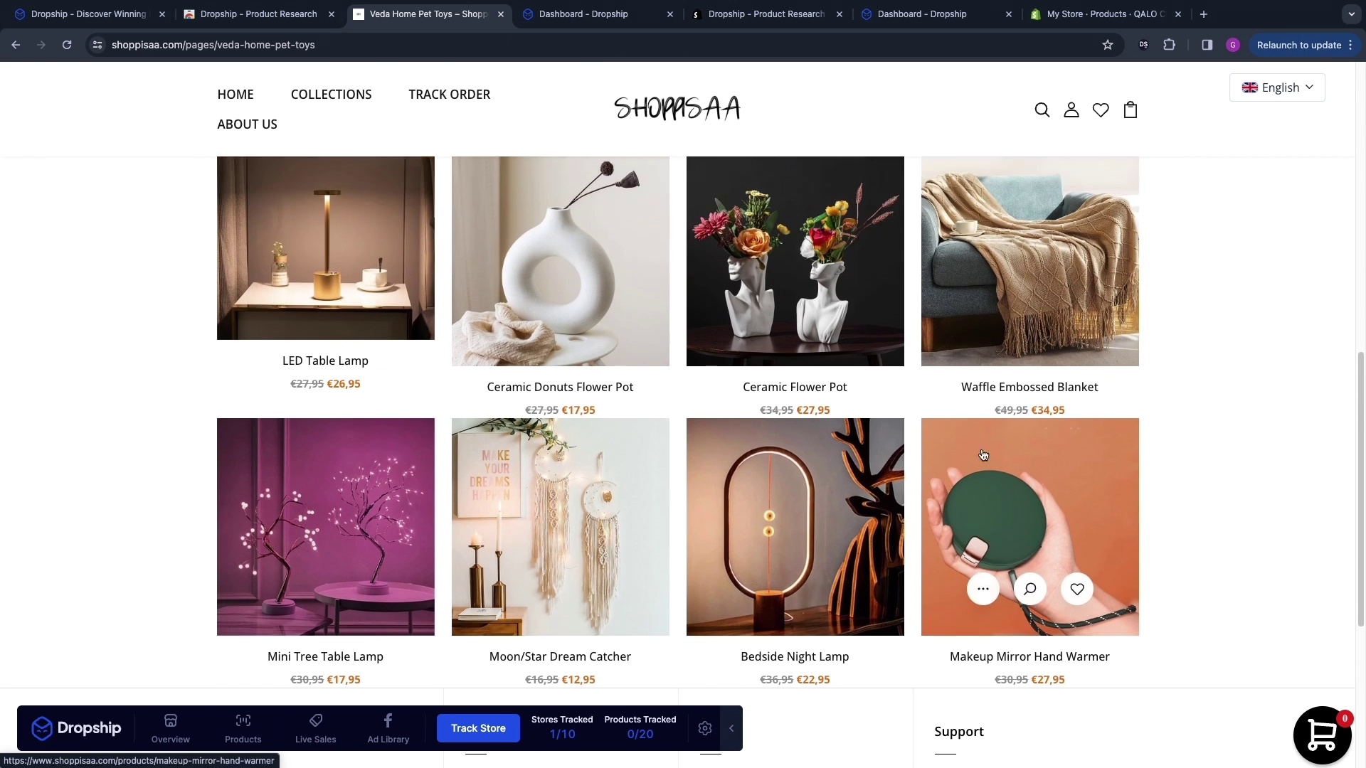
scroll(1010, 320, "up", 3)
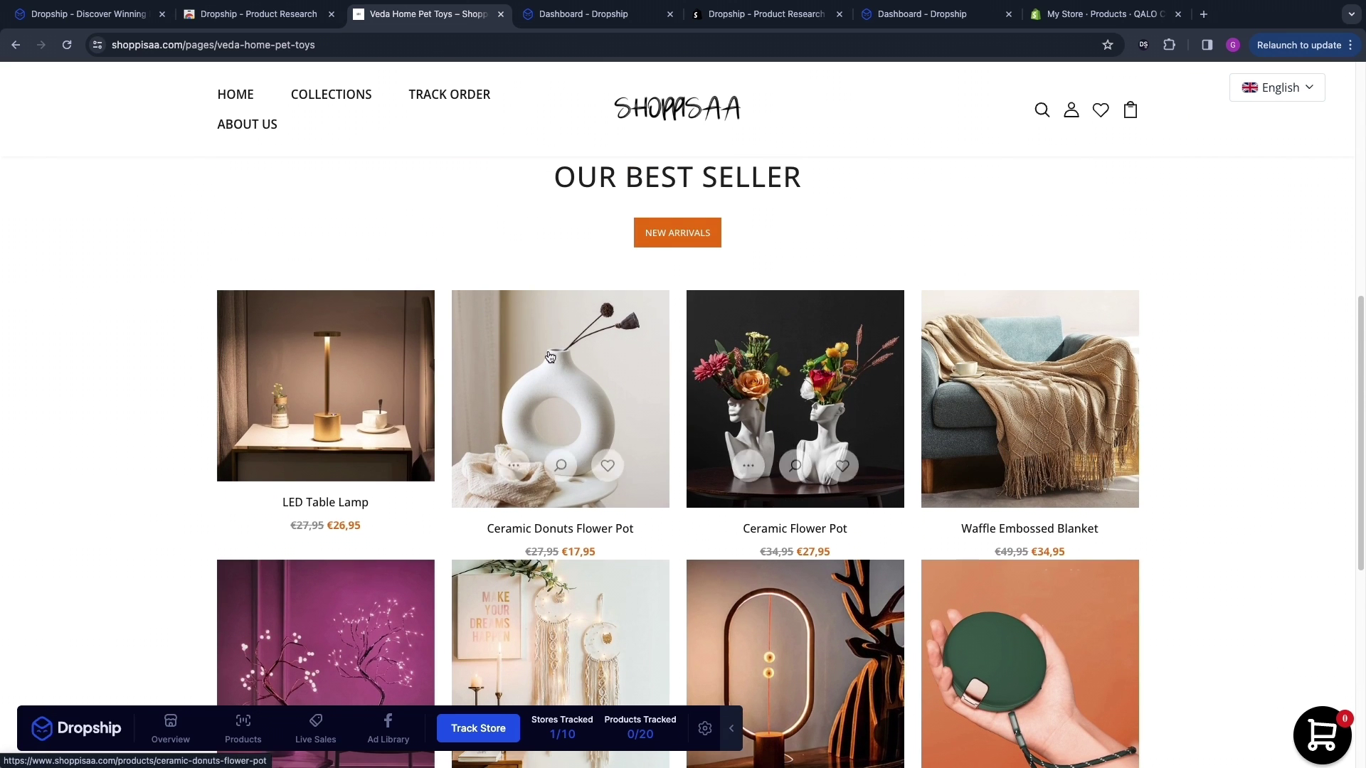
scroll(498, 363, "up", 4)
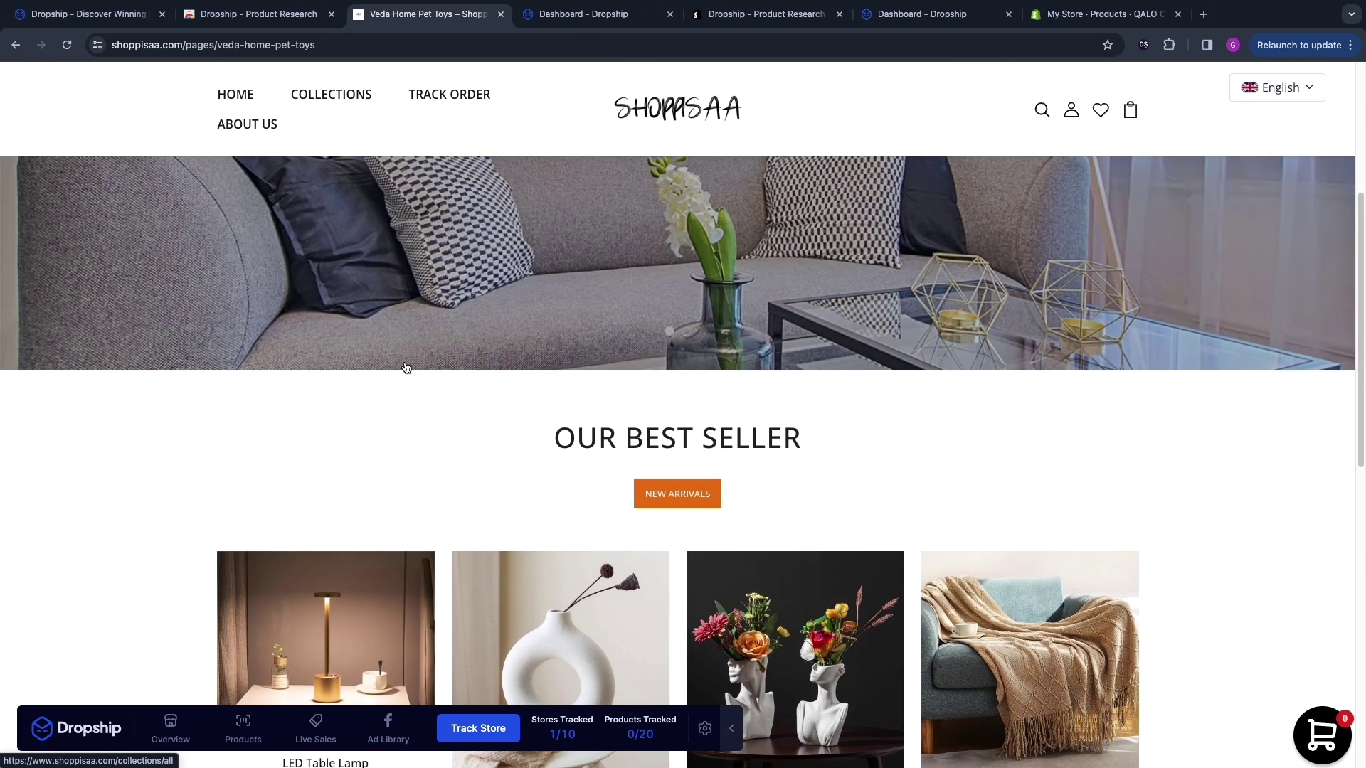
left_click(221, 732)
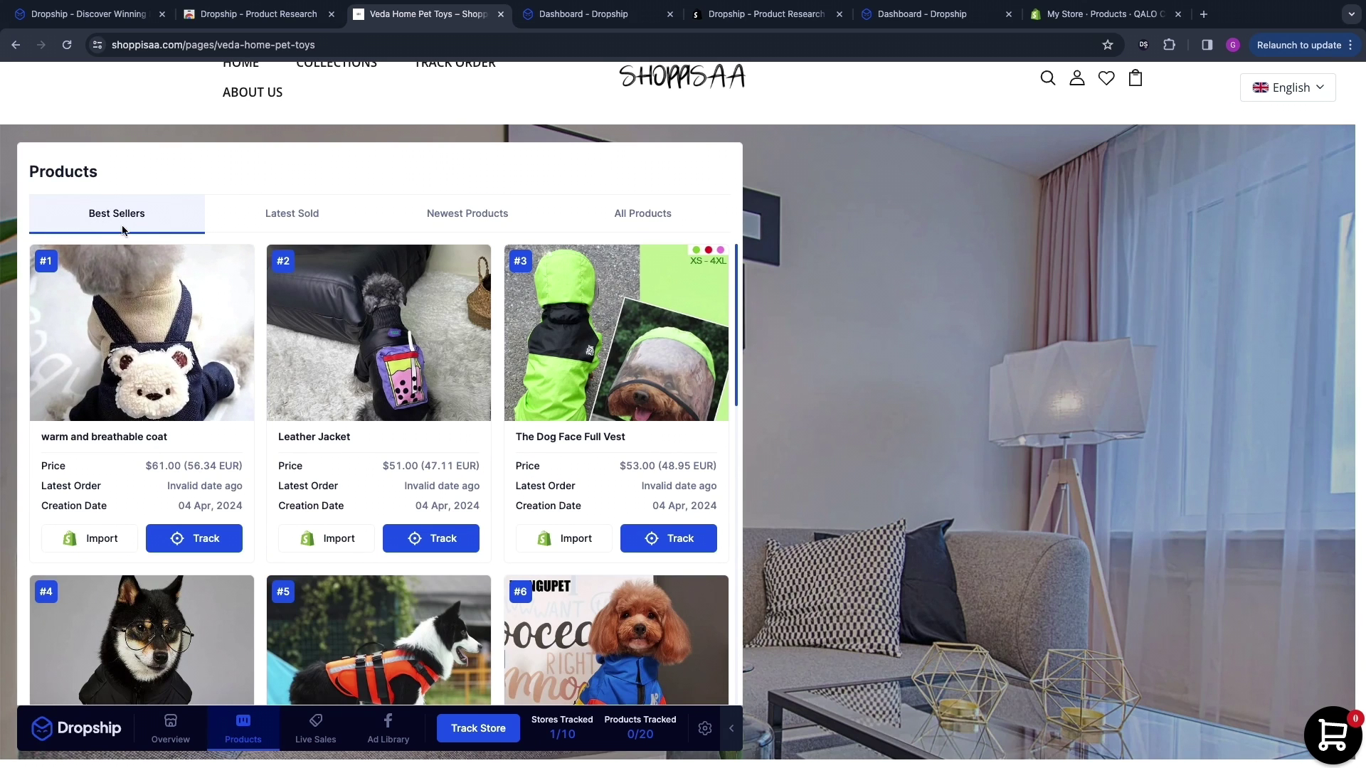
scroll(142, 356, "down", 1)
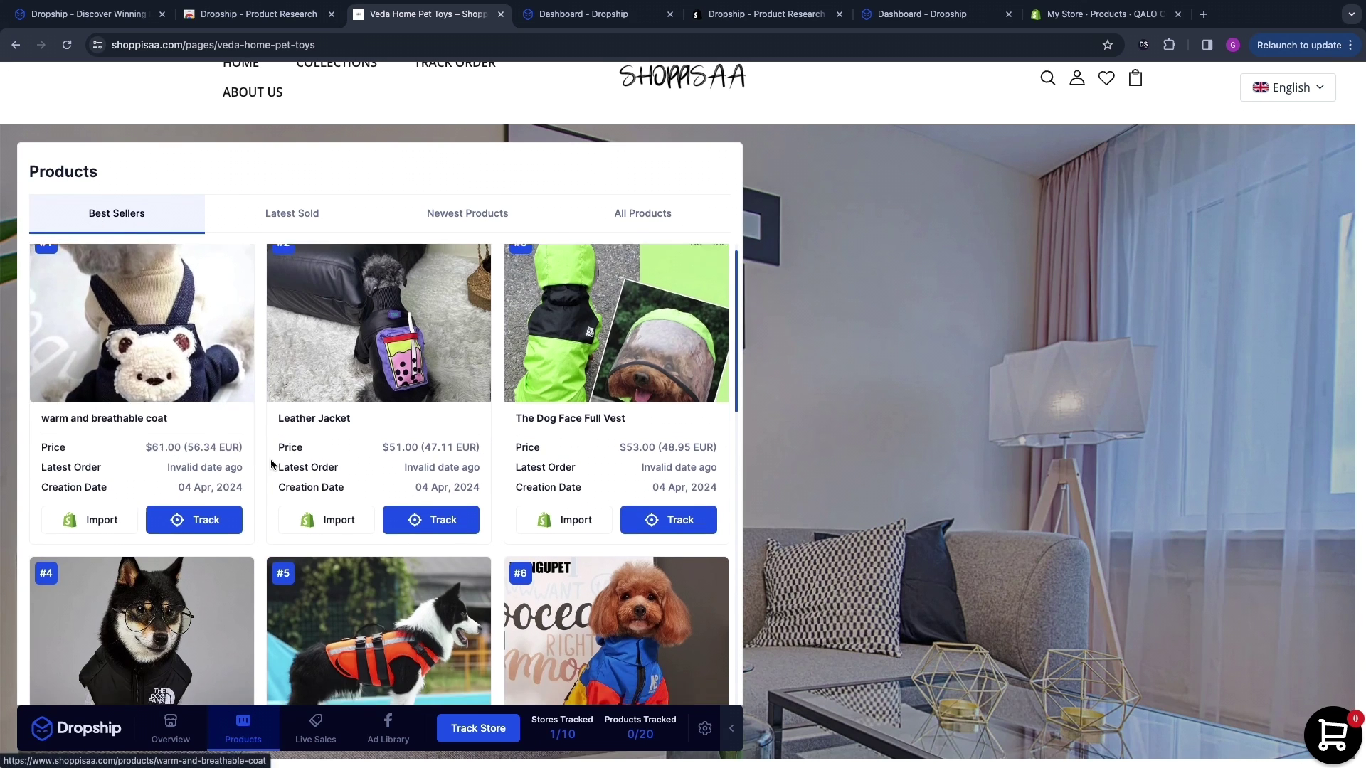
scroll(258, 600, "up", 1)
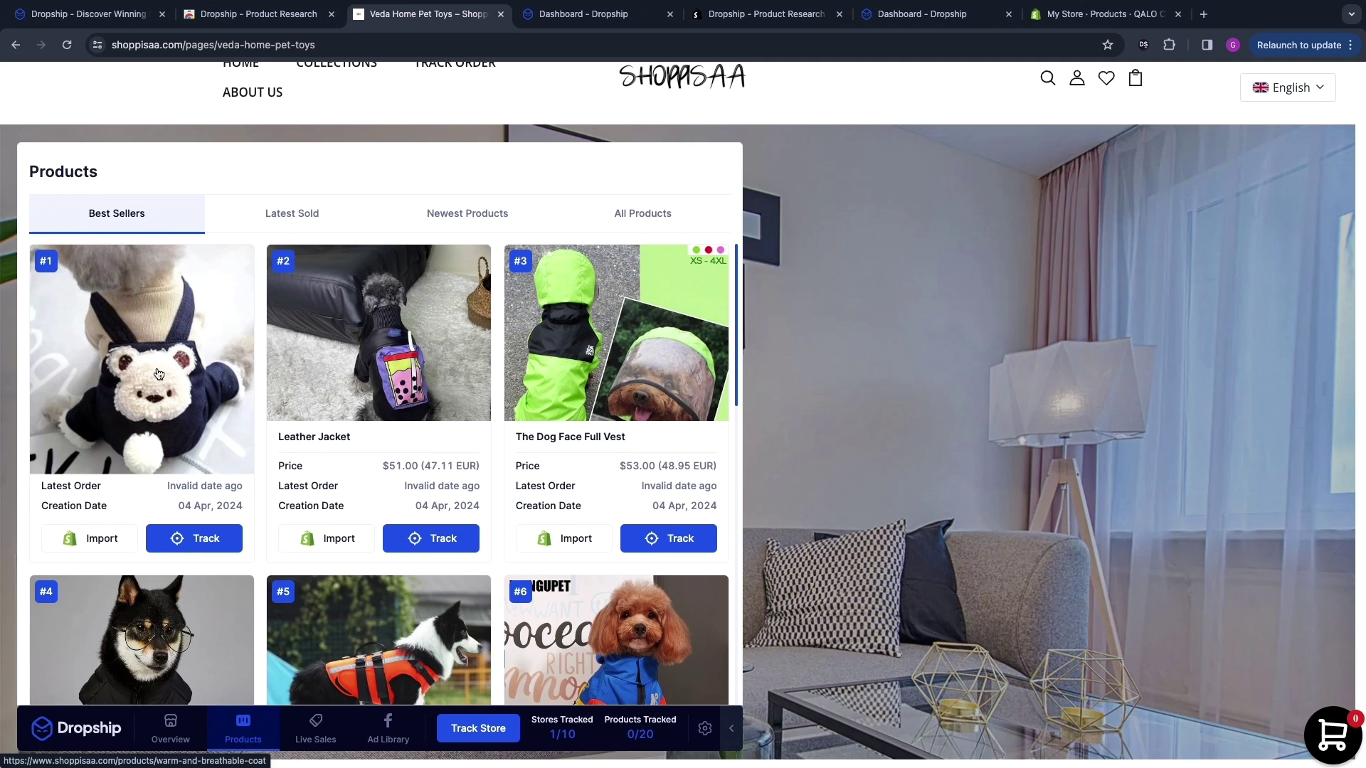
Open Shoppisaa's Warm And Breathable Coat page (€55,95 EUR) and scroll through its details.
left_click(204, 363)
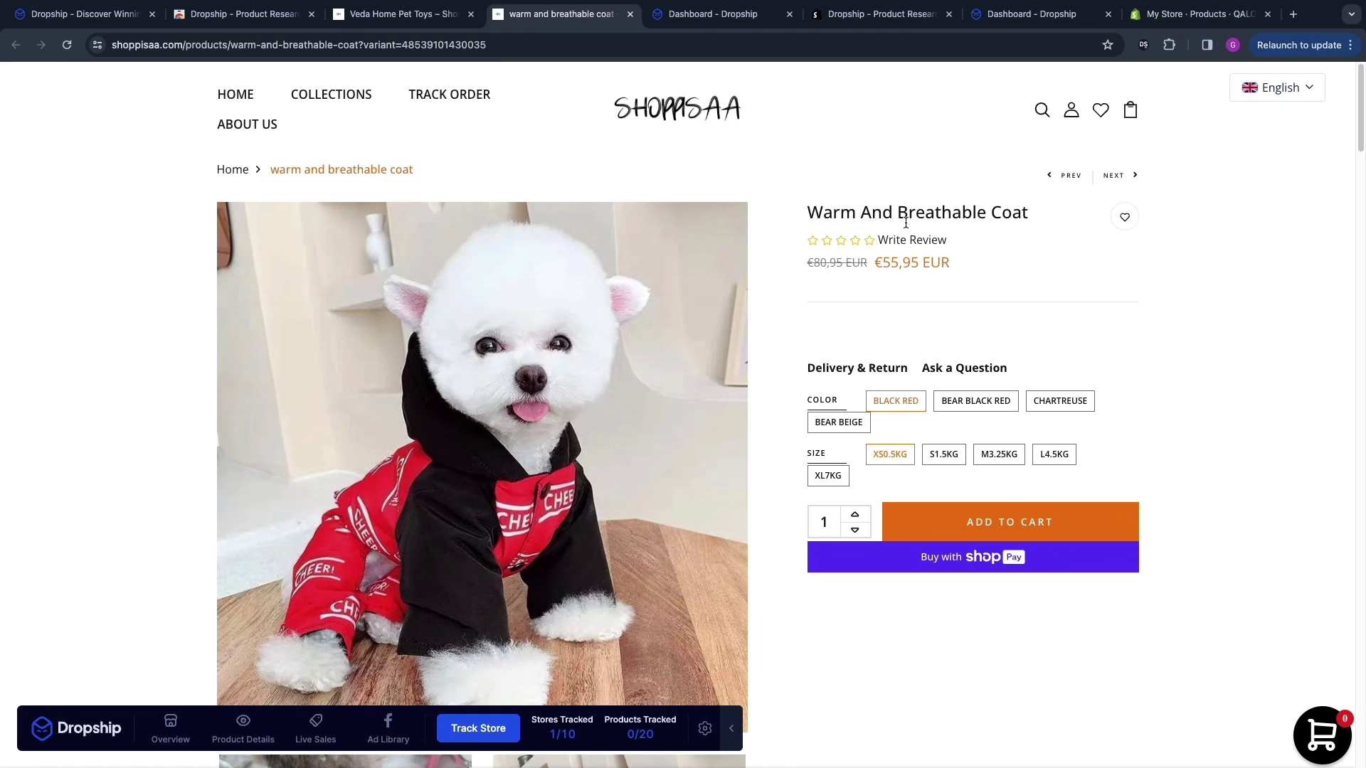
scroll(369, 323, "down", 8)
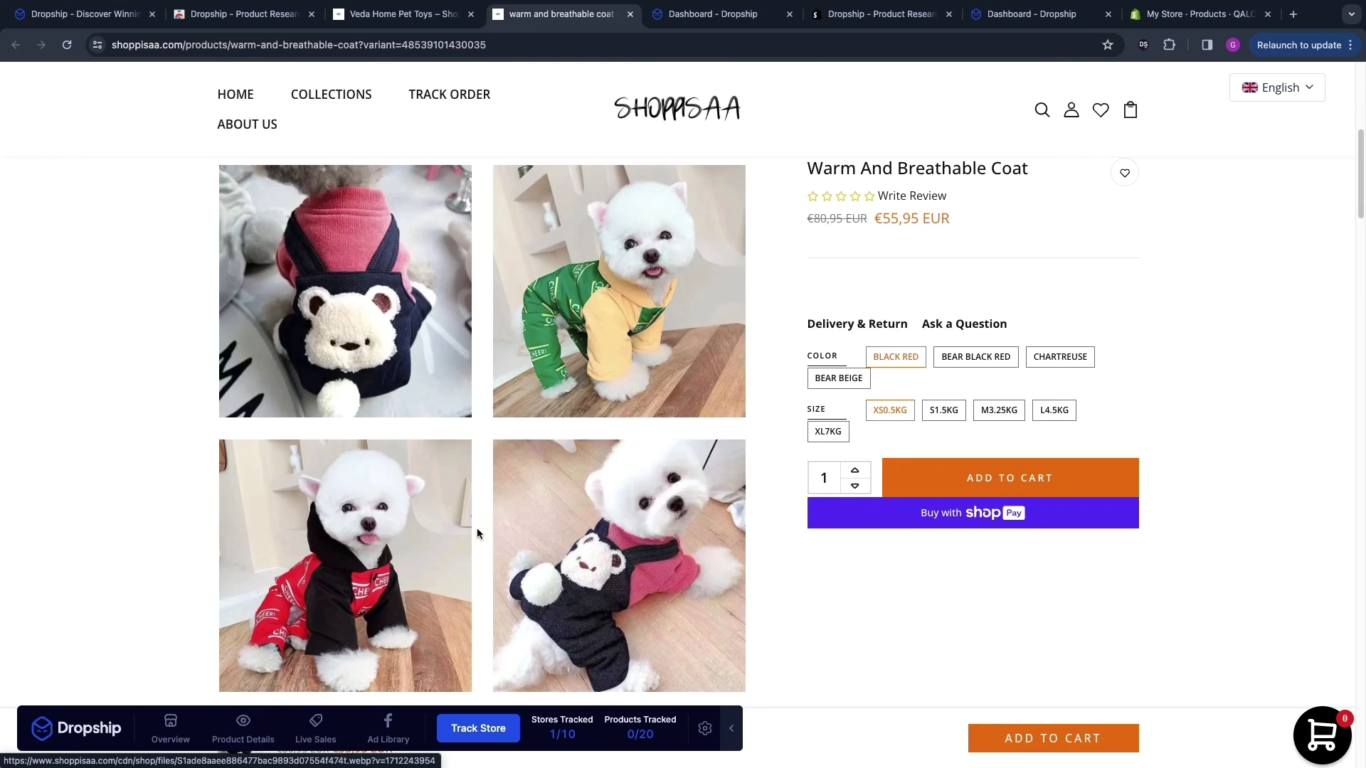
scroll(477, 534, "down", 8)
scroll(486, 555, "down", 4)
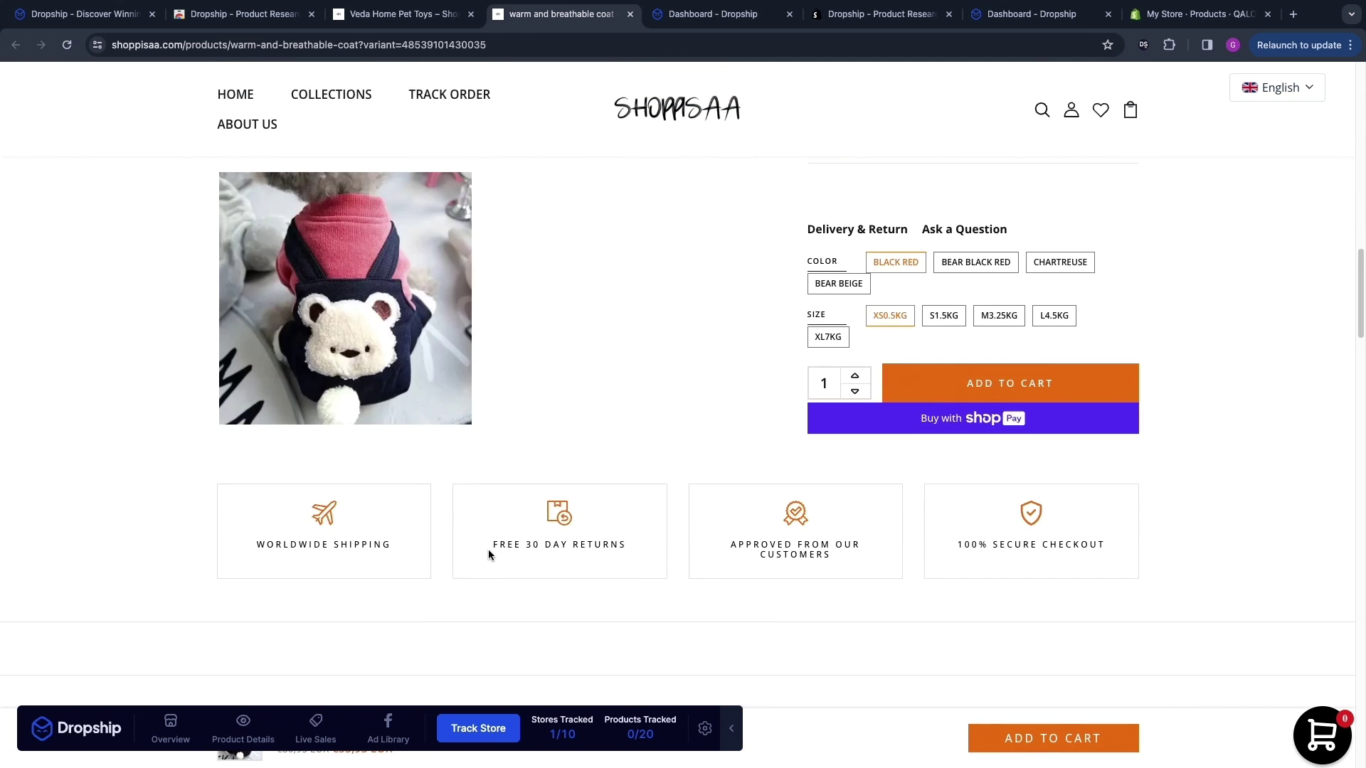
scroll(488, 549, "up", 10)
scroll(493, 453, "up", 5)
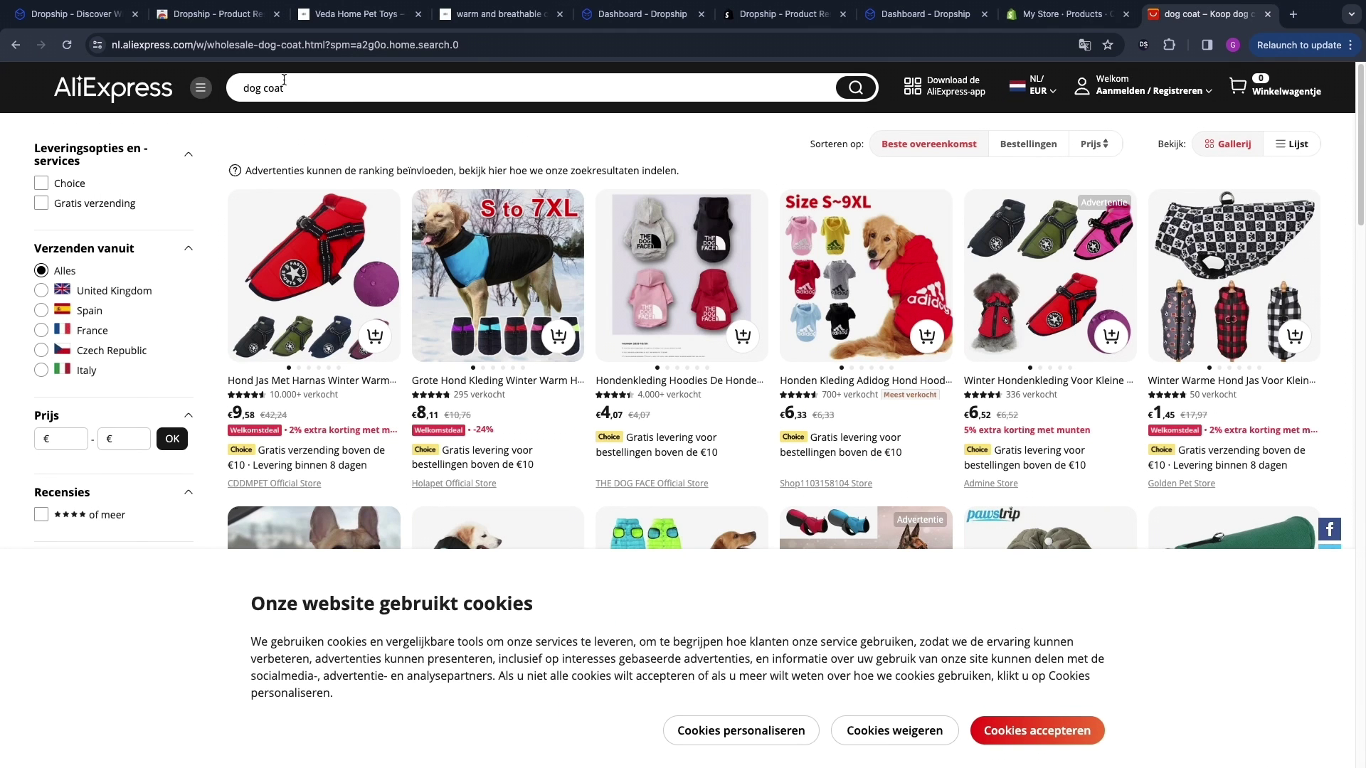
Decline AliExpress cookies, compare dog coat prices like €0,94 with Shoppisaa's coat, then view Live Sales.
scroll(867, 462, "down", 2)
left_click(886, 737)
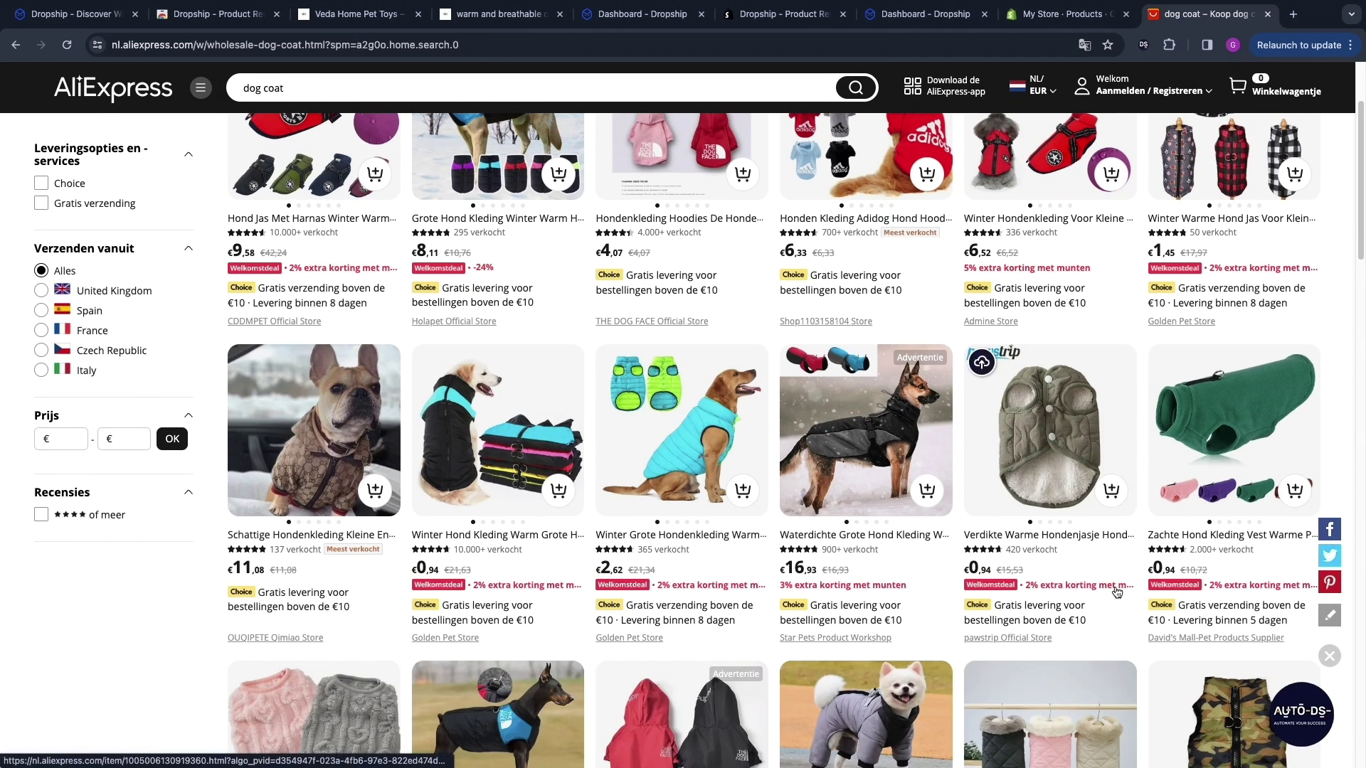
scroll(785, 590, "down", 1)
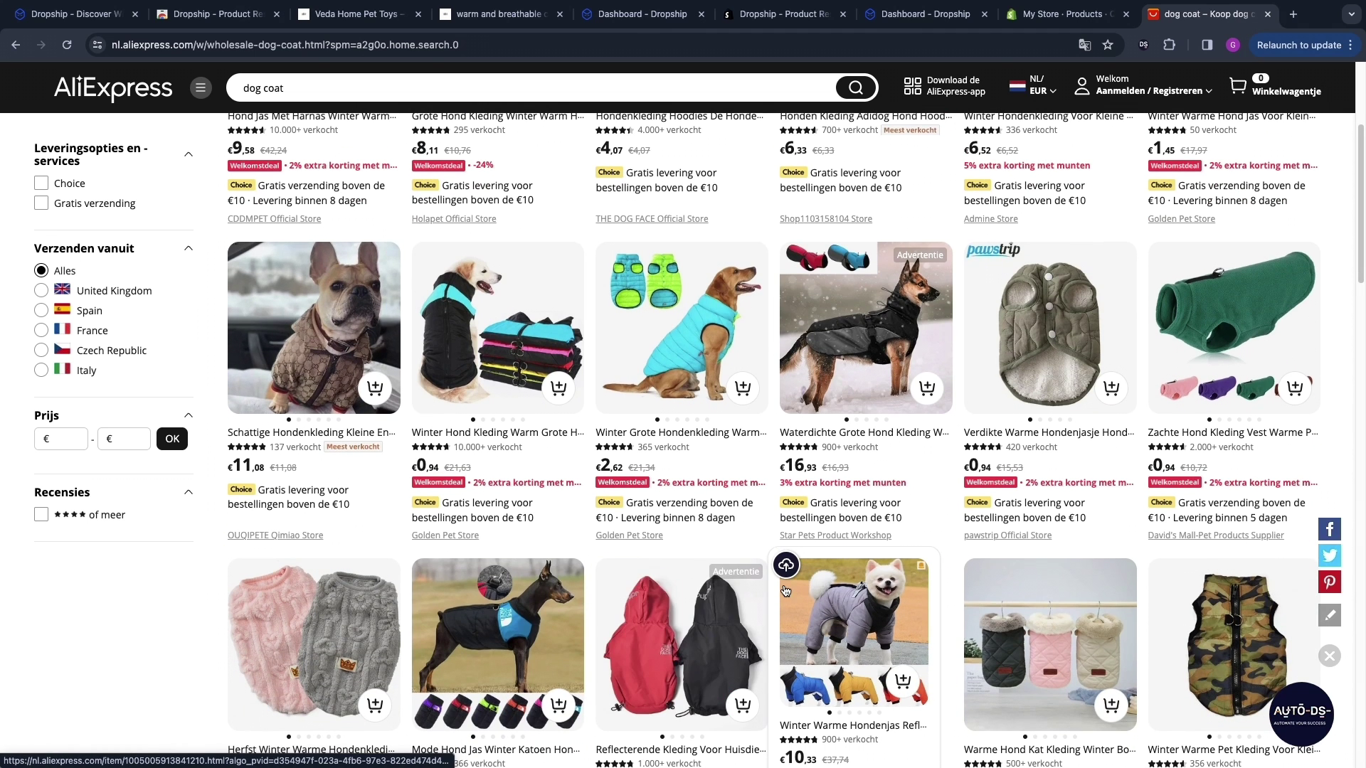
scroll(778, 591, "down", 1)
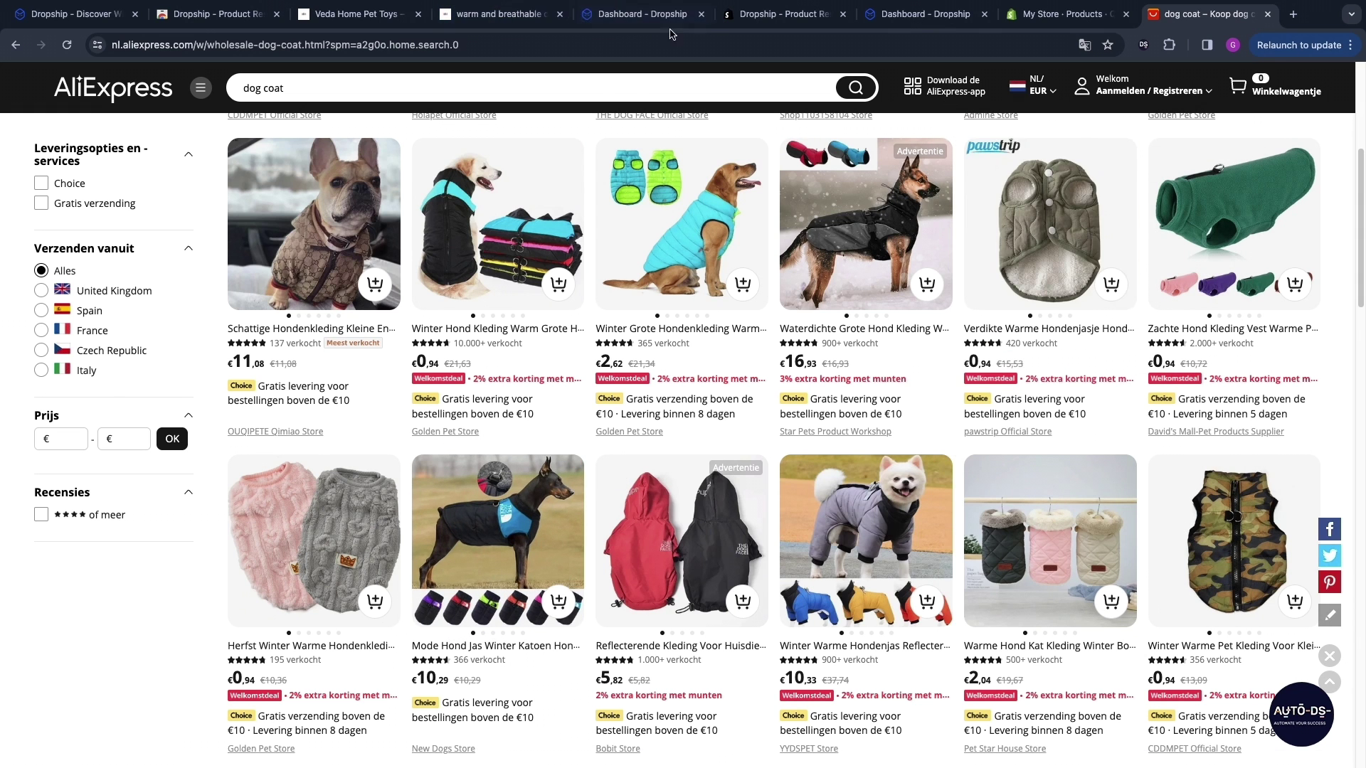
left_click(498, 14)
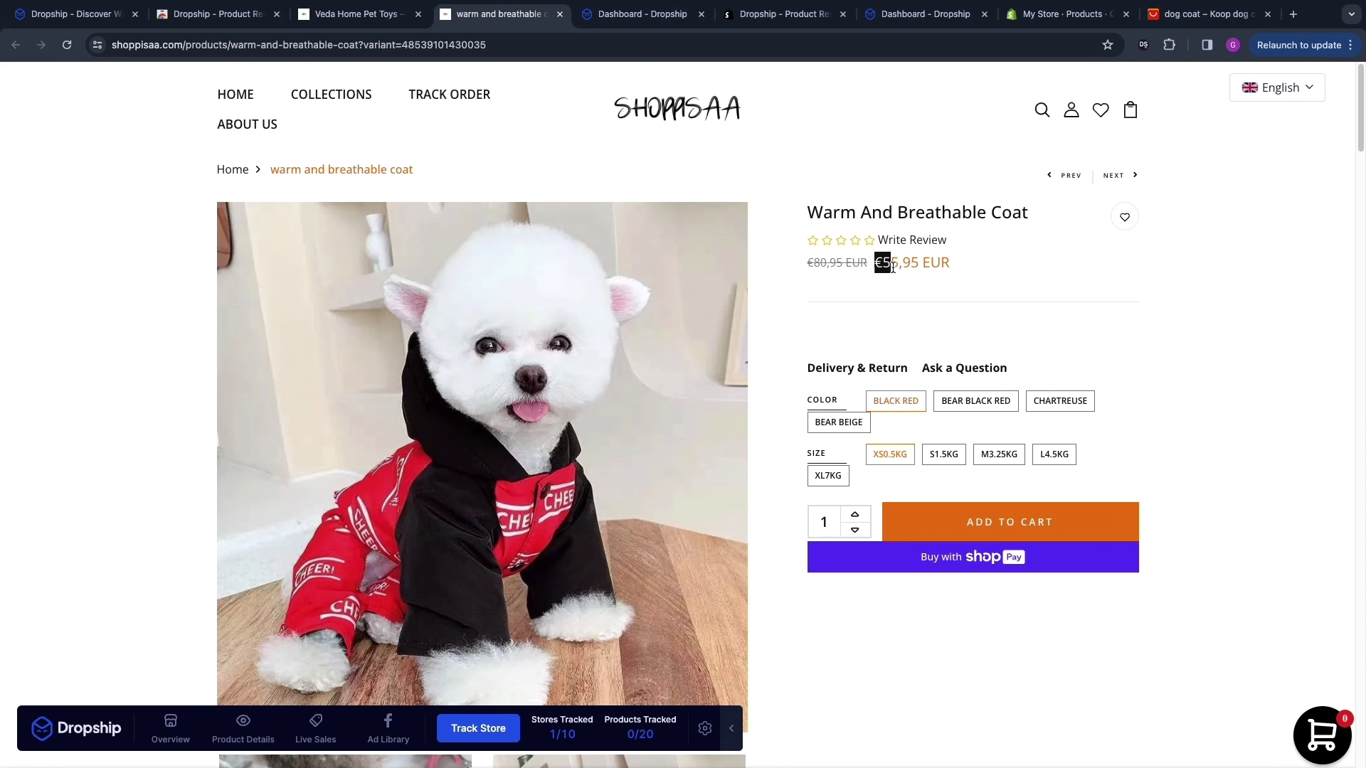
left_click(1203, 14)
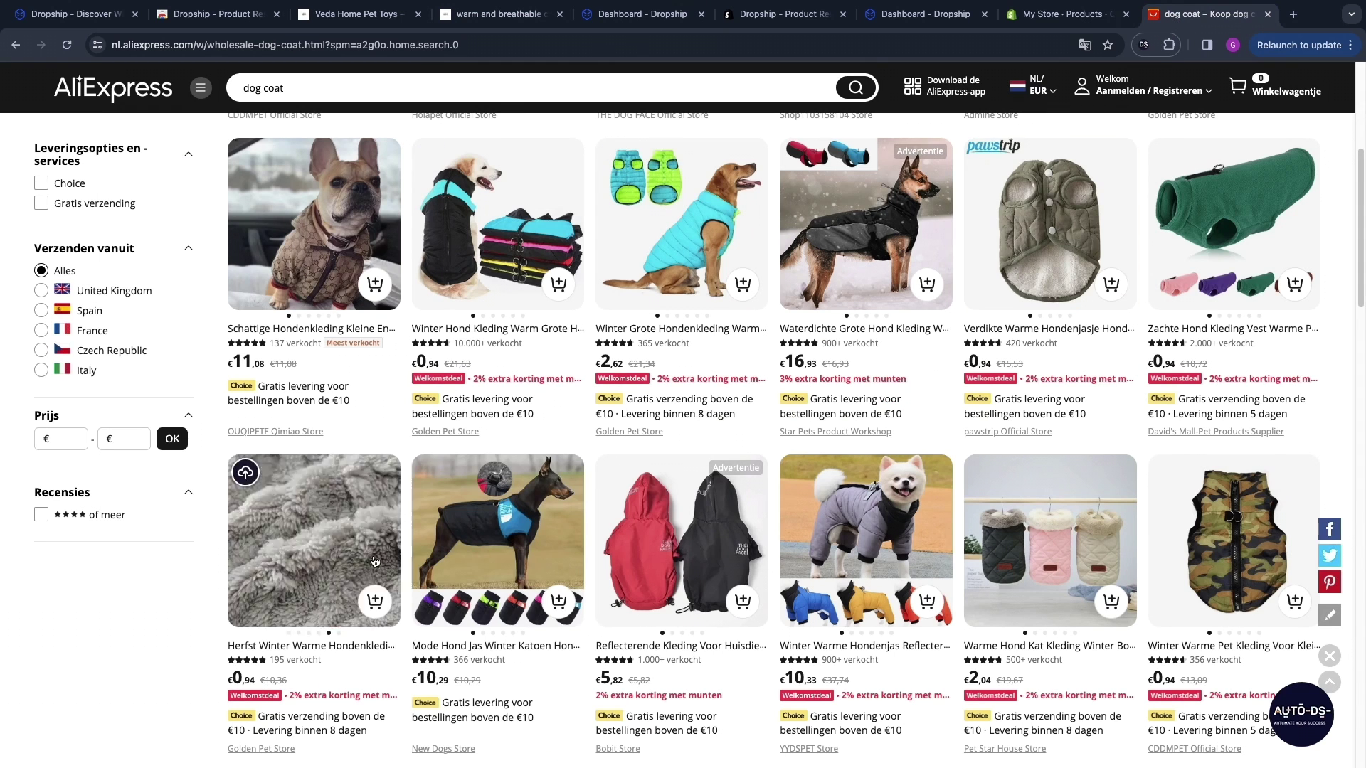
scroll(427, 671, "down", 6)
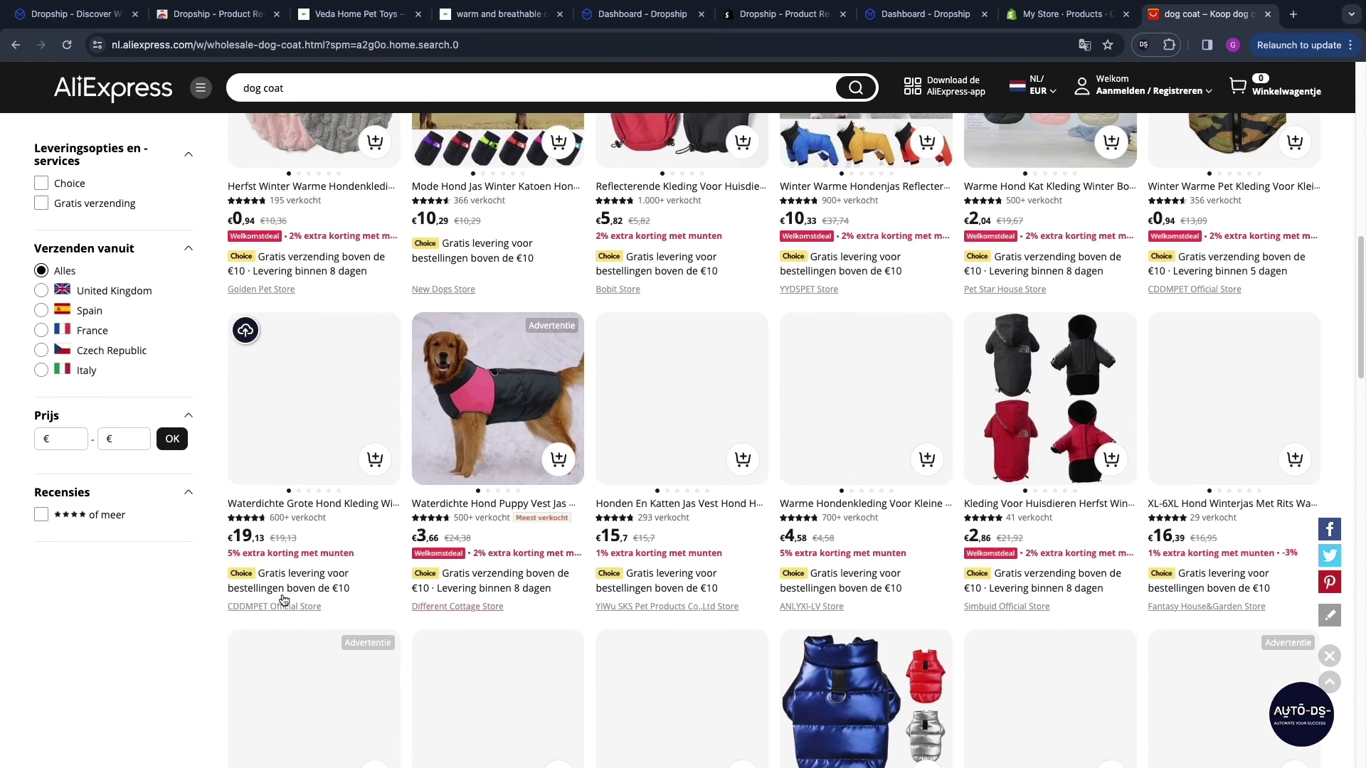
key("super+4")
left_click(297, 741)
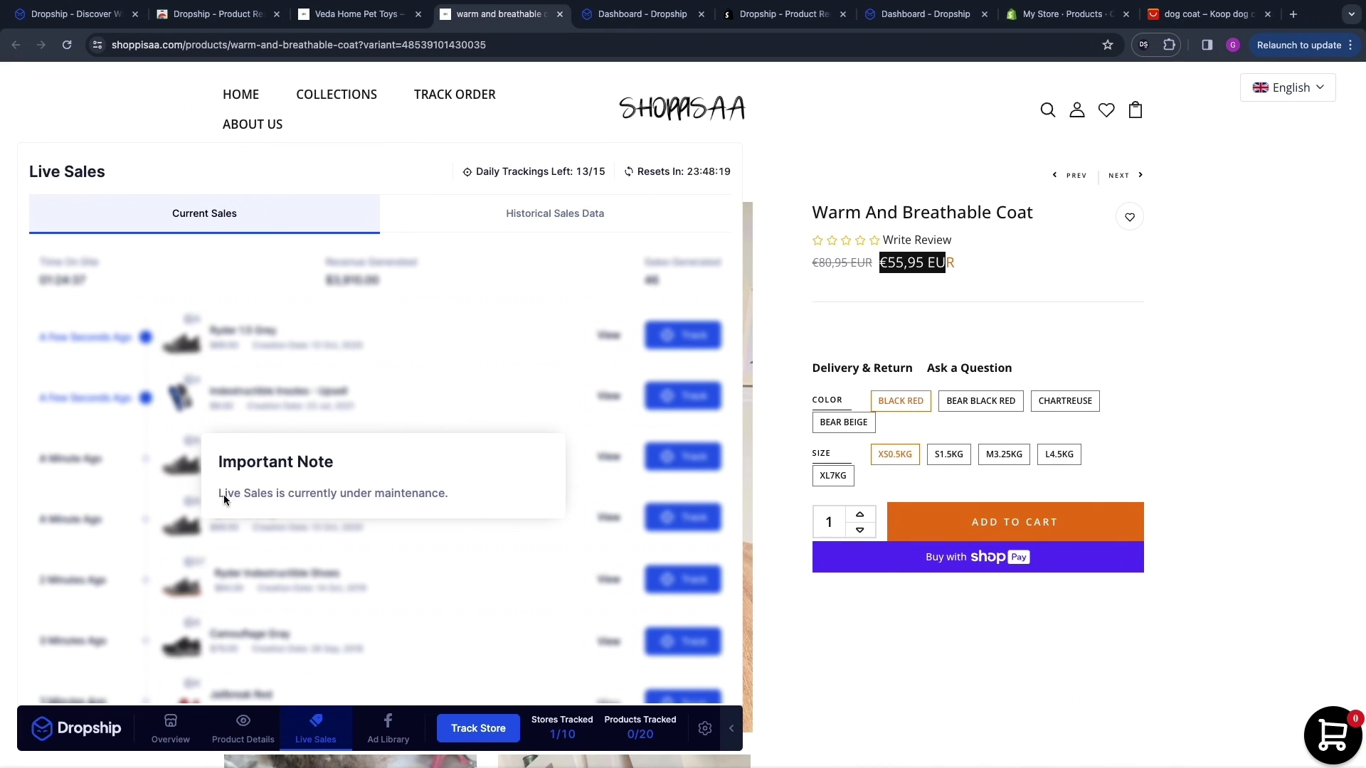
left_click_drag(224, 494, 461, 506)
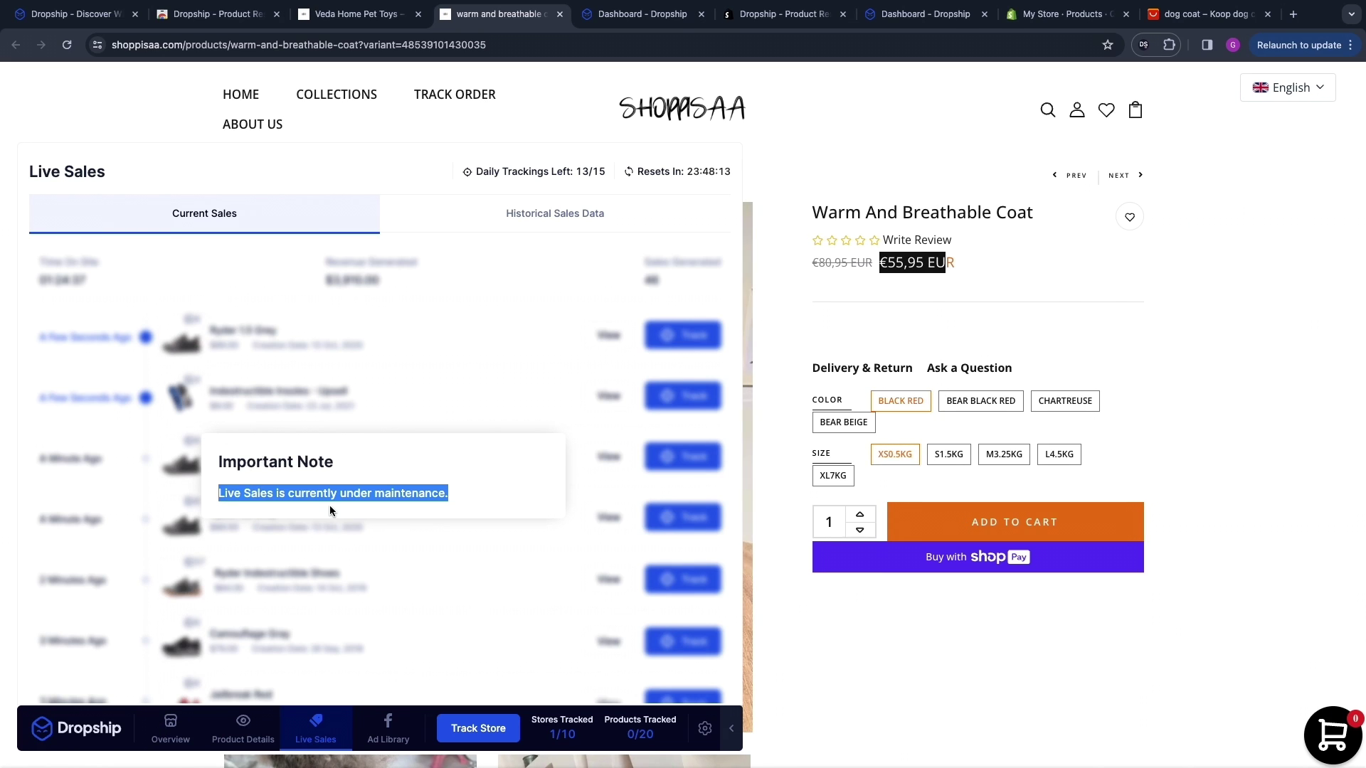
Check Meta Ad Library for shoppisaa.com ads, find none, and return to qalo.com Best Sellers.
left_click(403, 738)
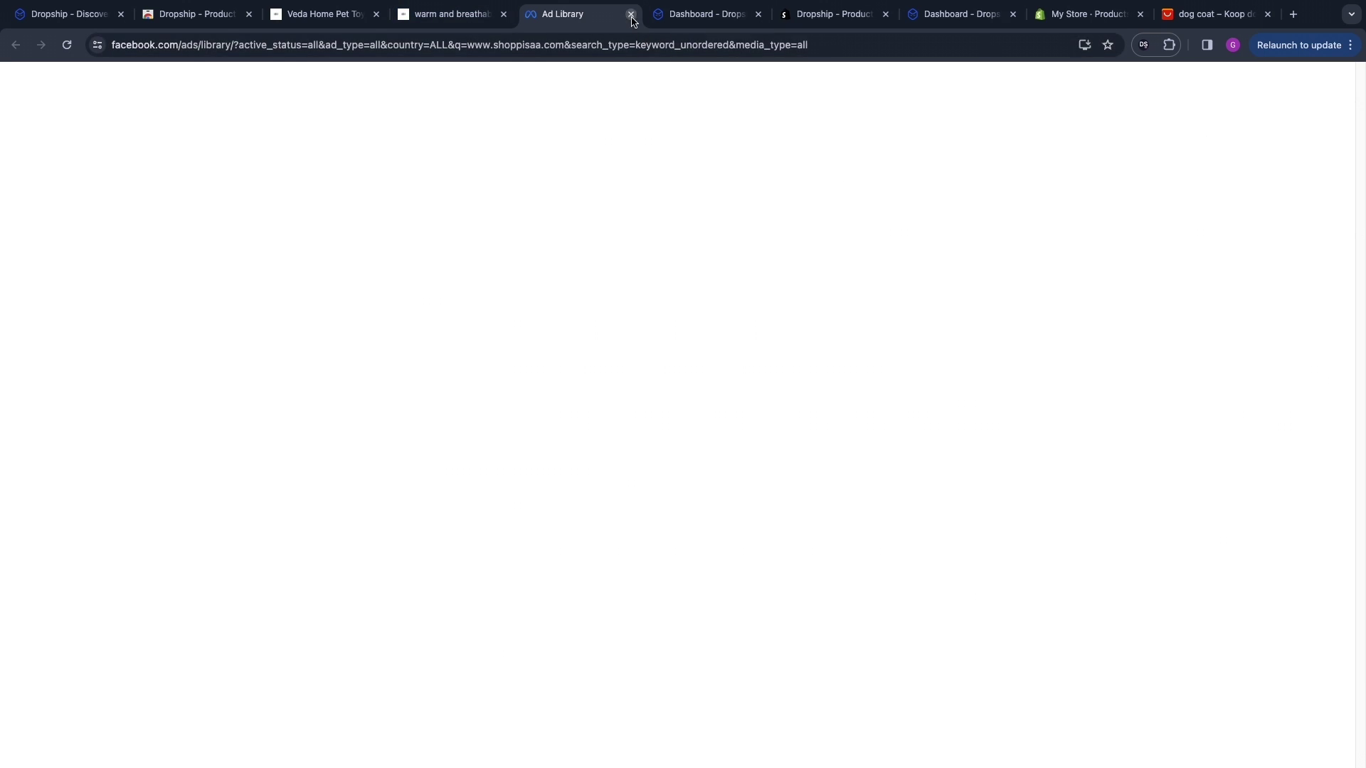
left_click(631, 15)
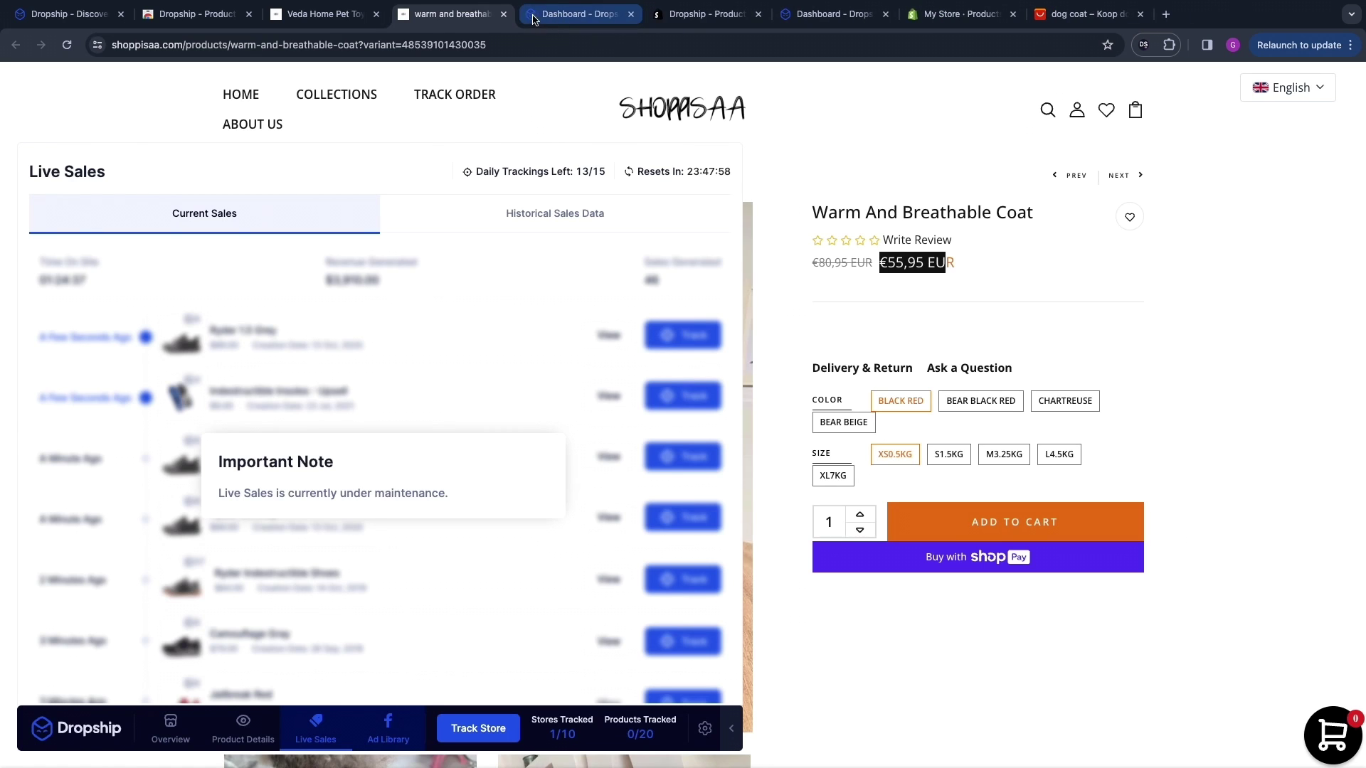
left_click(505, 14)
left_click(15, 45)
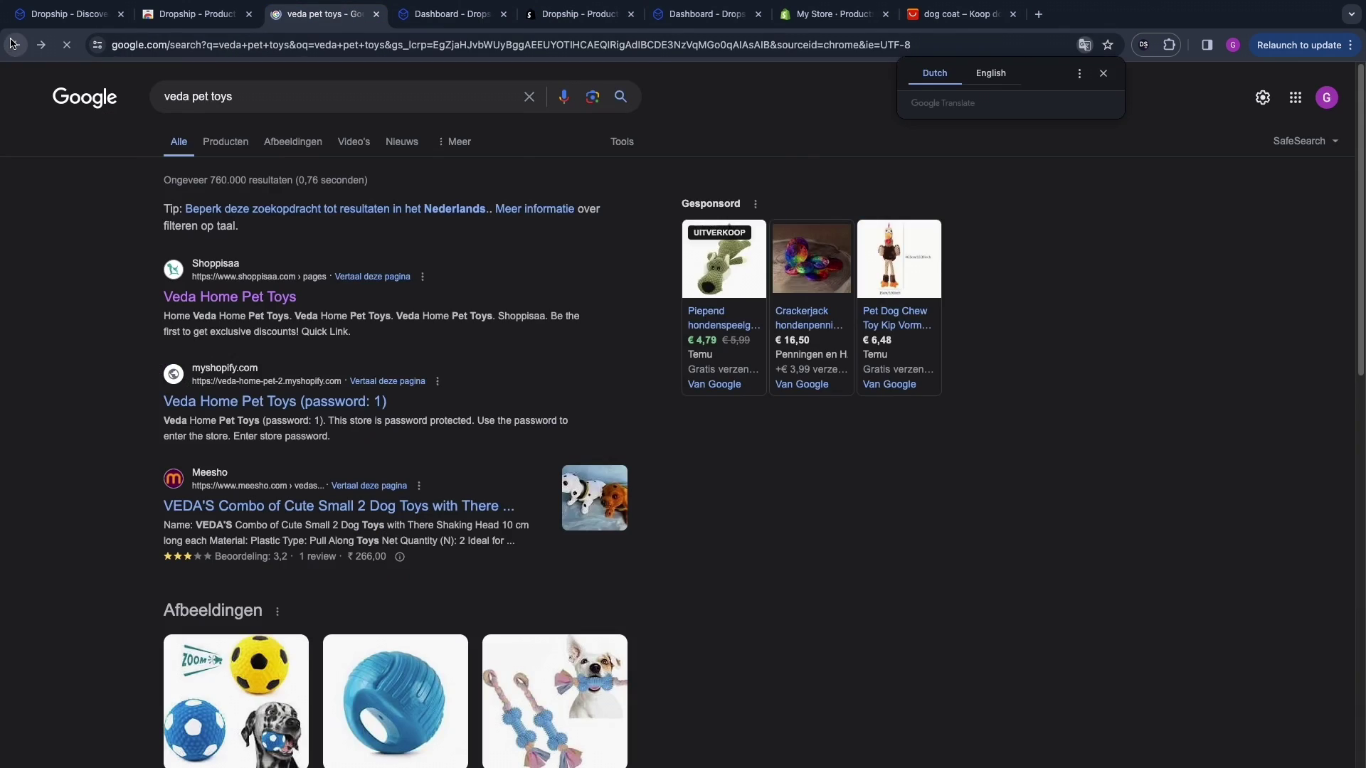
left_click(15, 45)
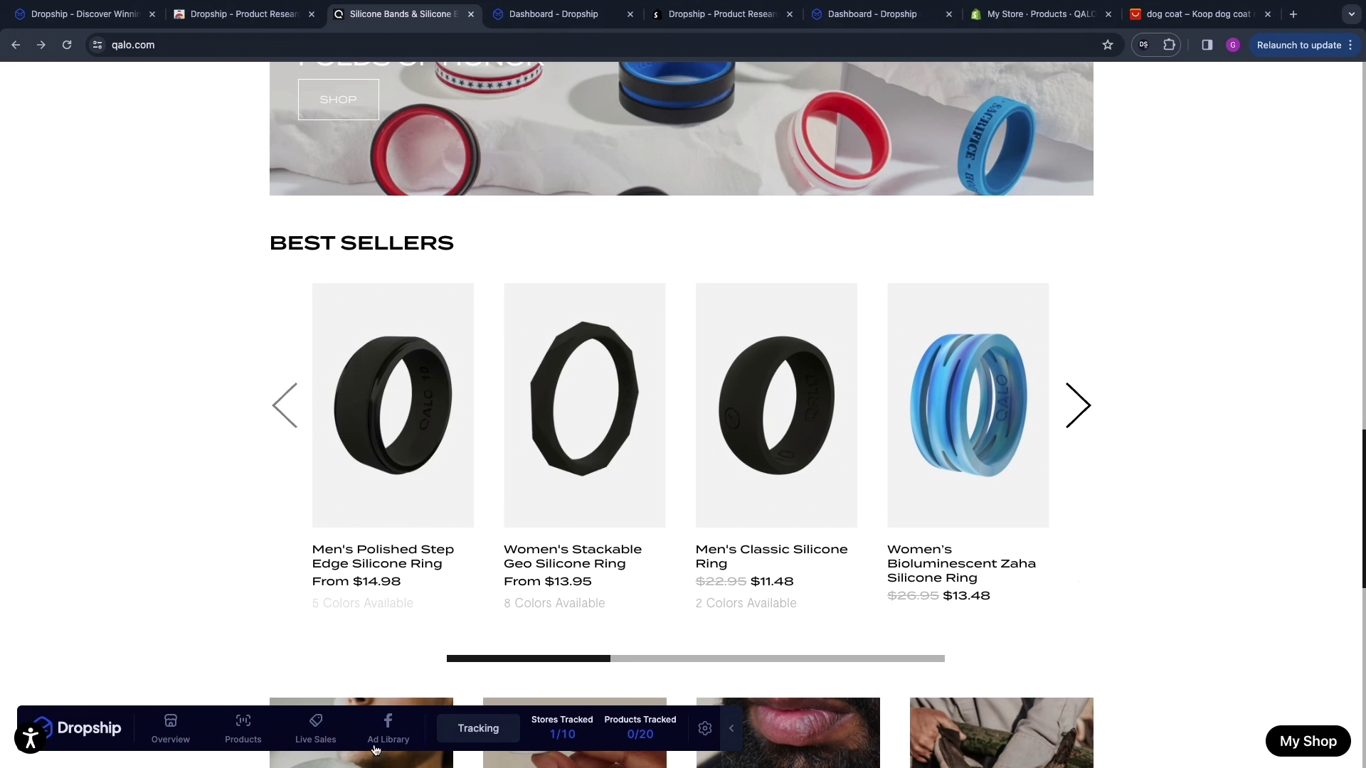
Browse qalo.com's roughly 38 Ad Library ads, dating back to 2021, then close that tab.
left_click(390, 727)
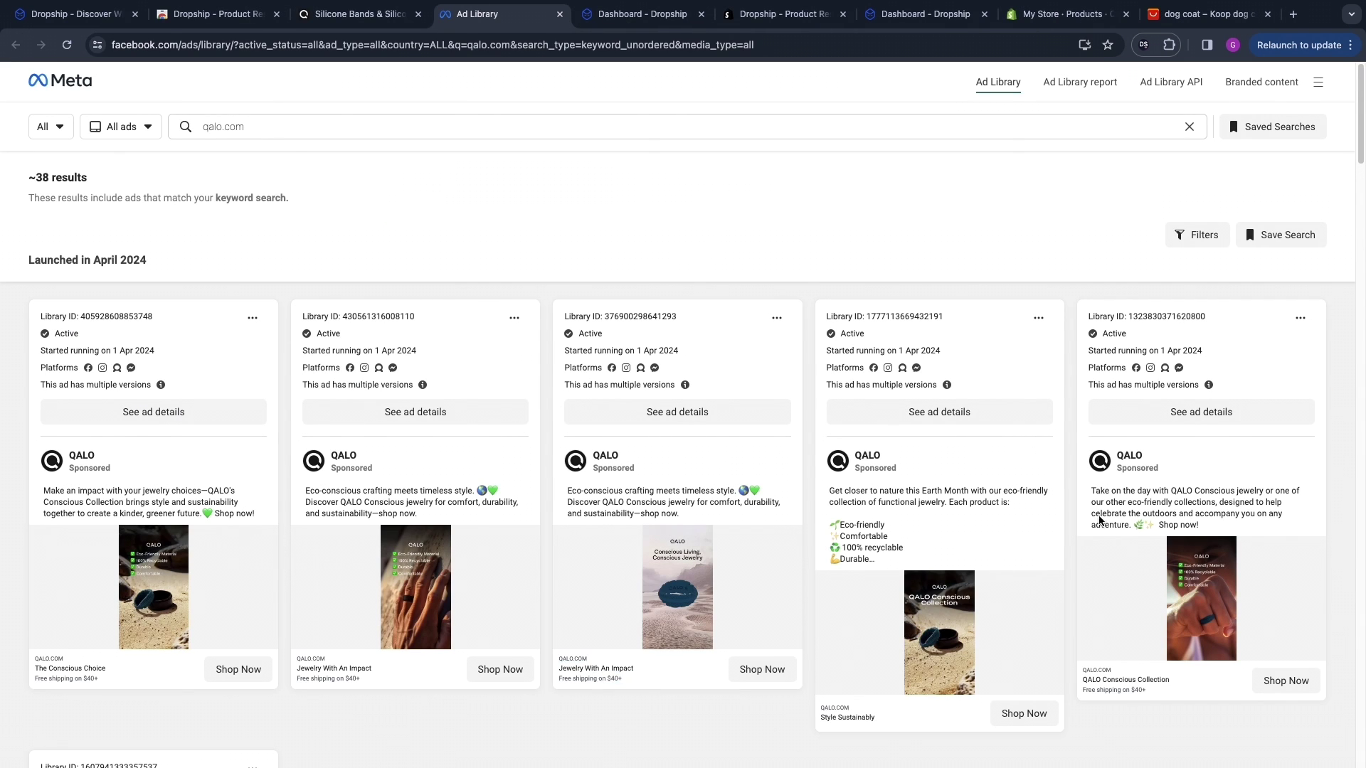
scroll(573, 625, "down", 15)
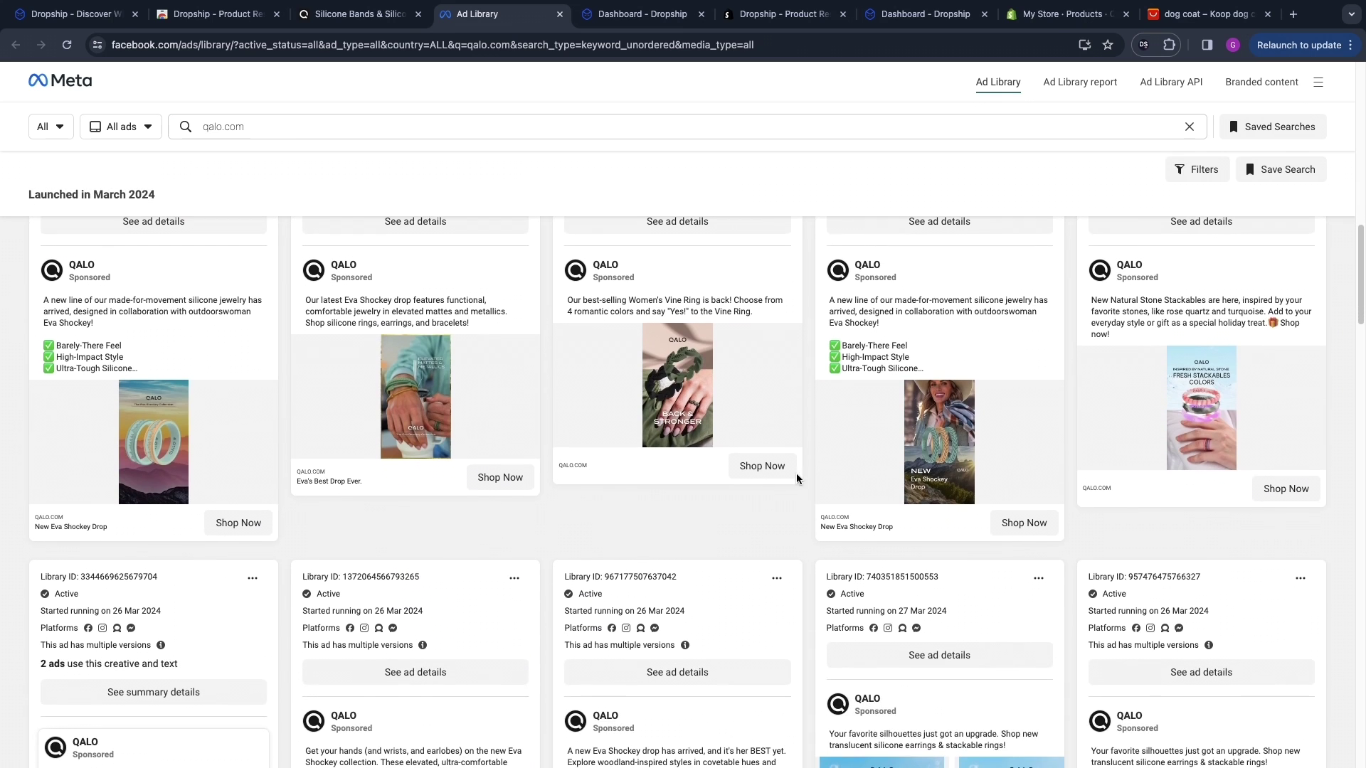
scroll(594, 441, "down", 15)
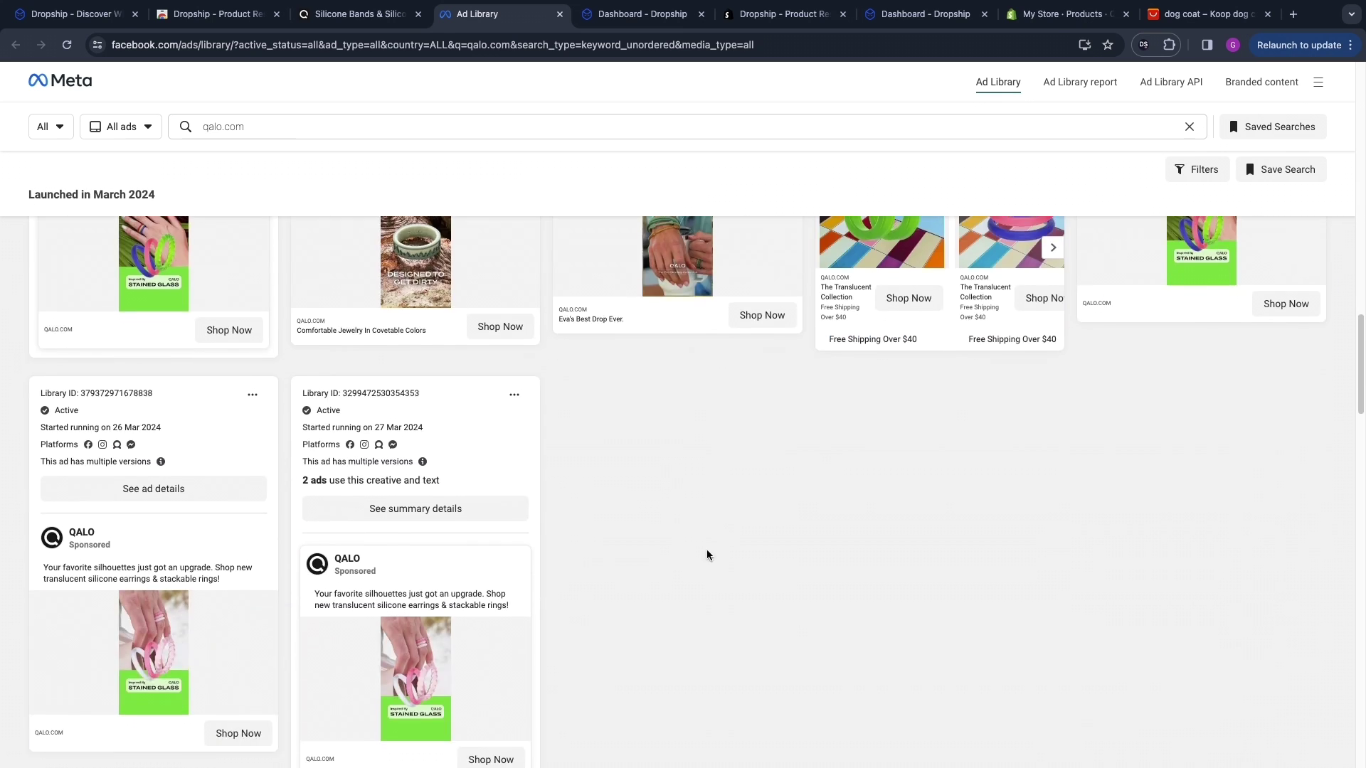
scroll(527, 633, "down", 15)
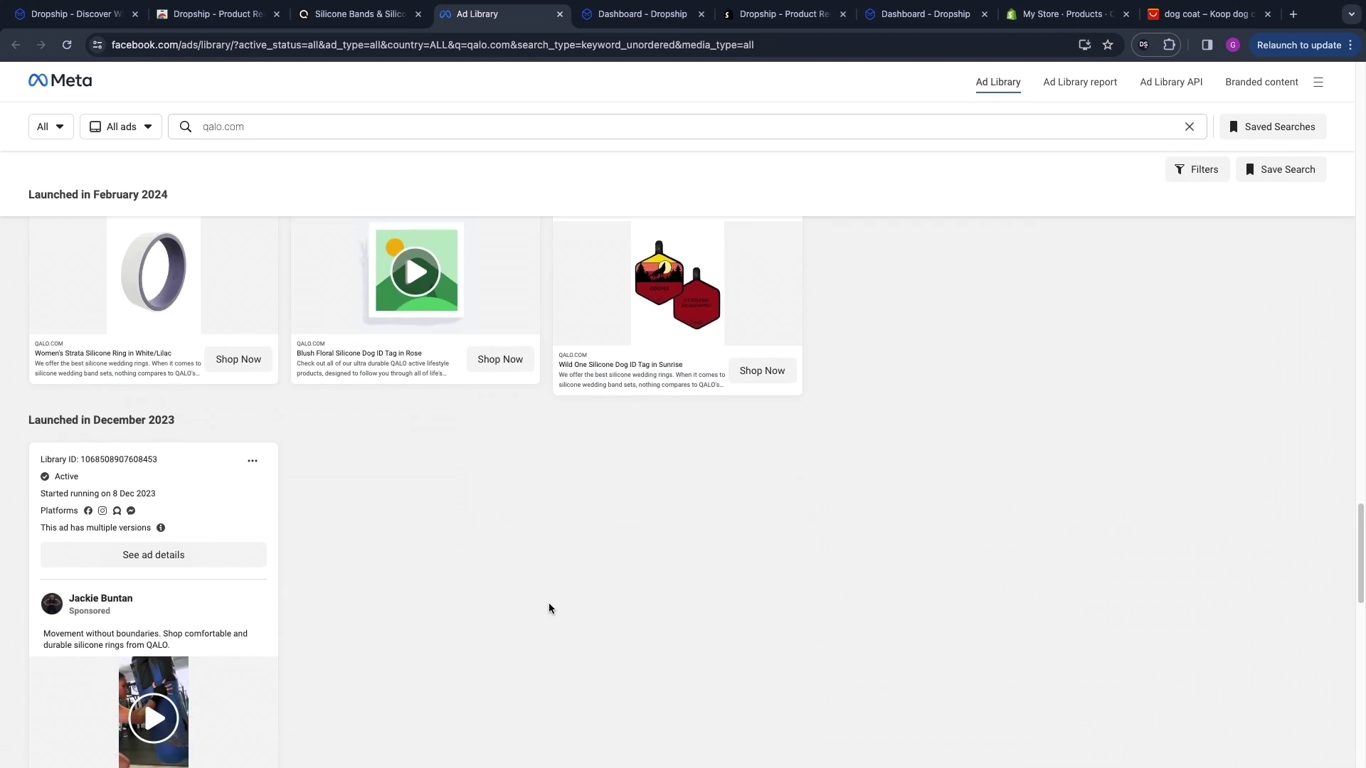
scroll(538, 612, "down", 15)
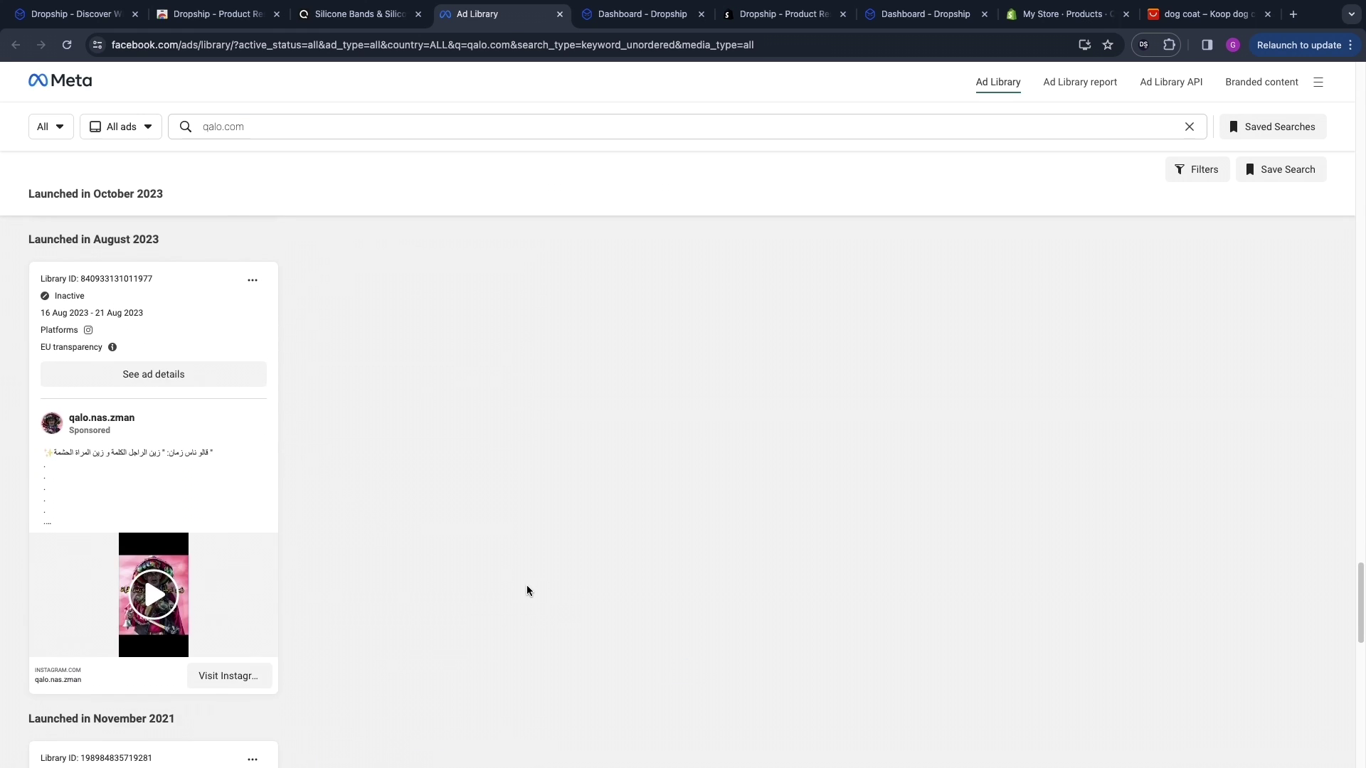
key("super+w")
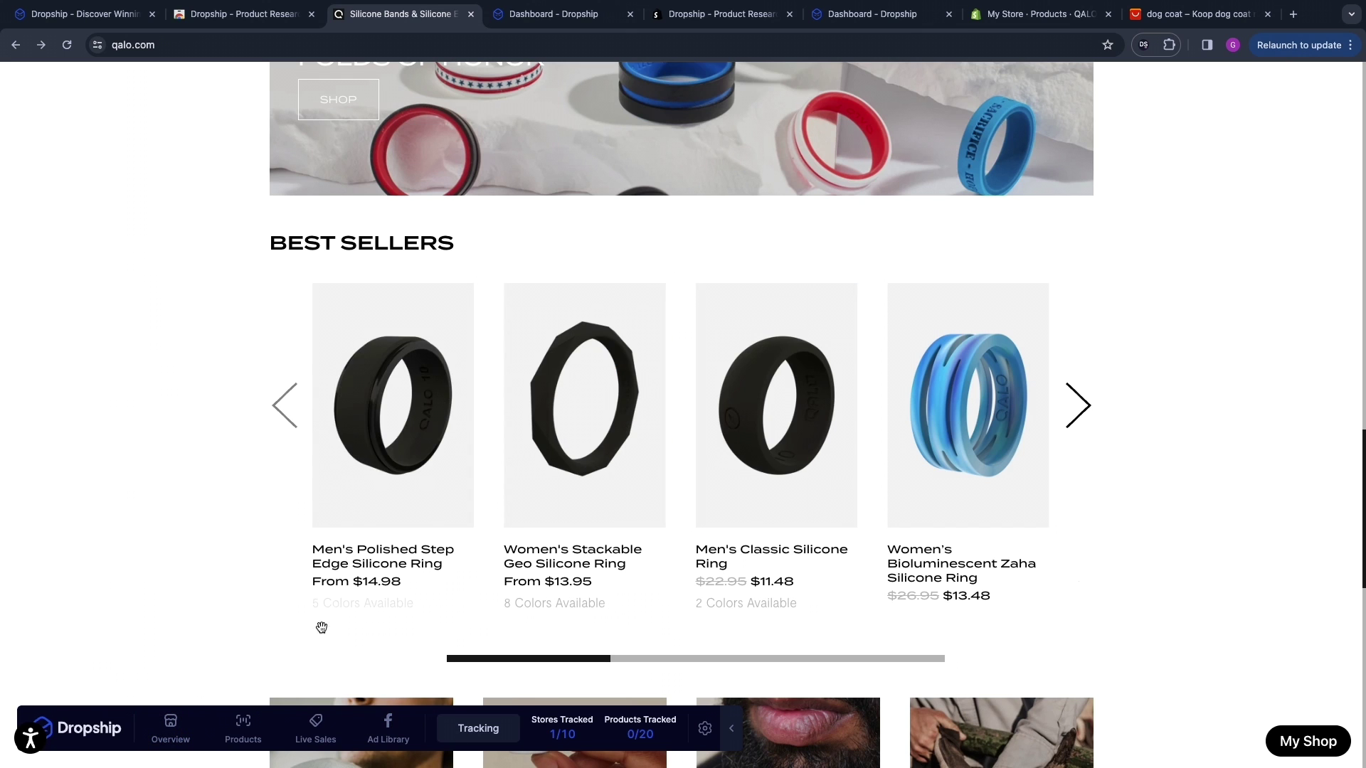
left_click(217, 731)
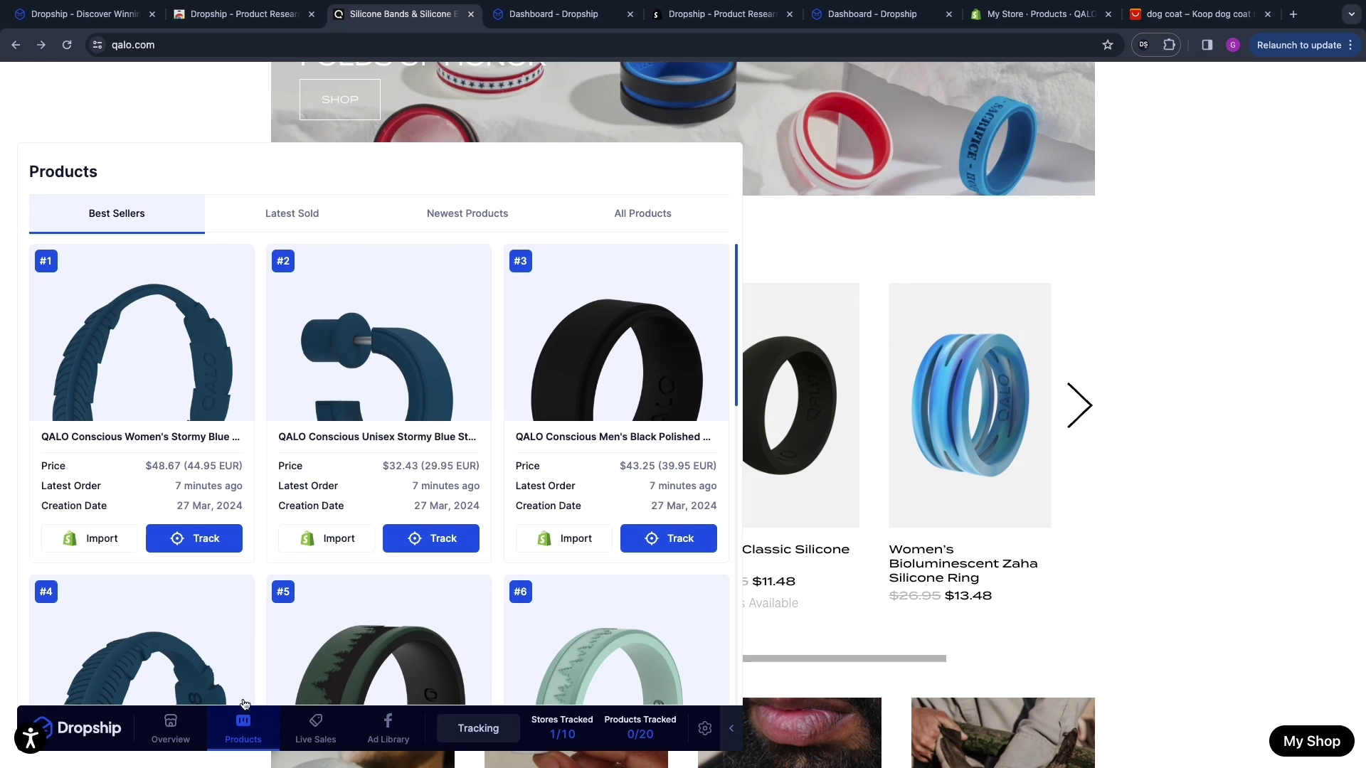
left_click(289, 214)
left_click(465, 216)
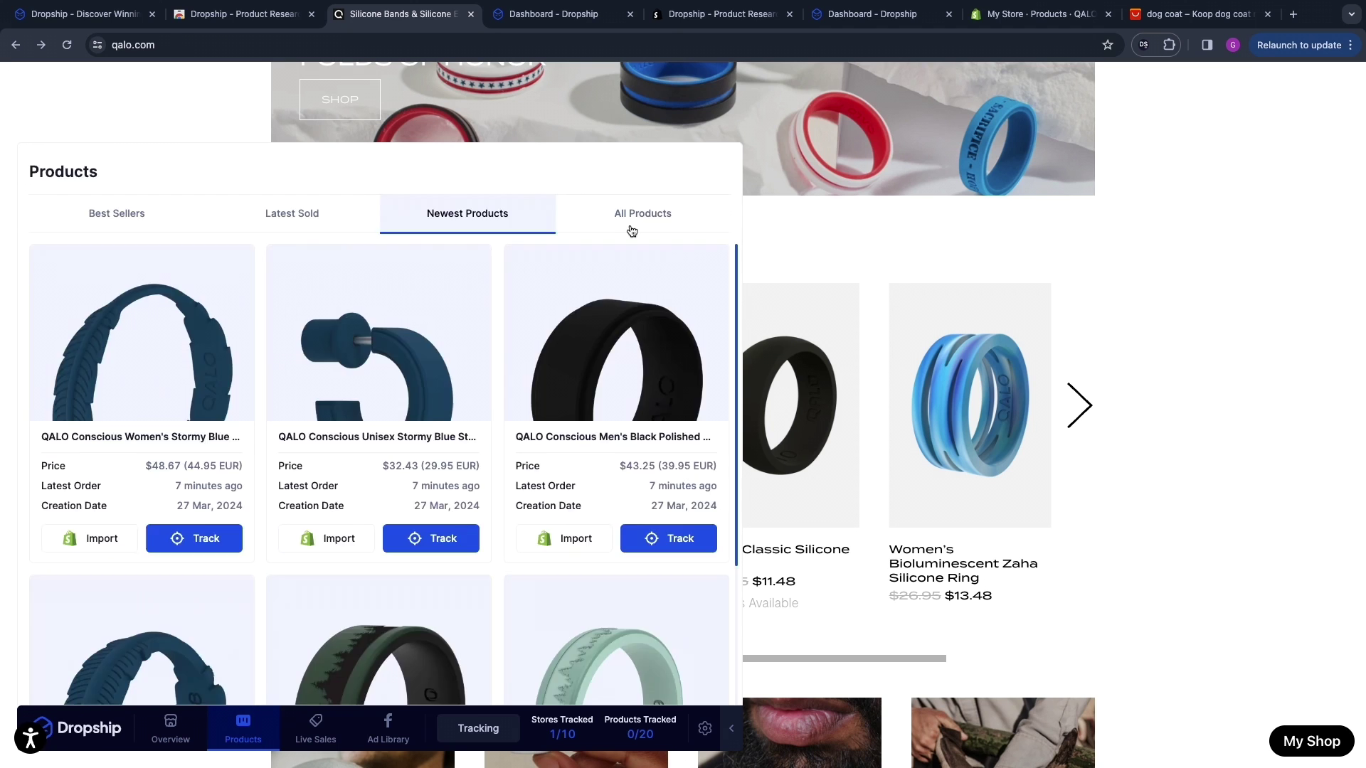
left_click(656, 222)
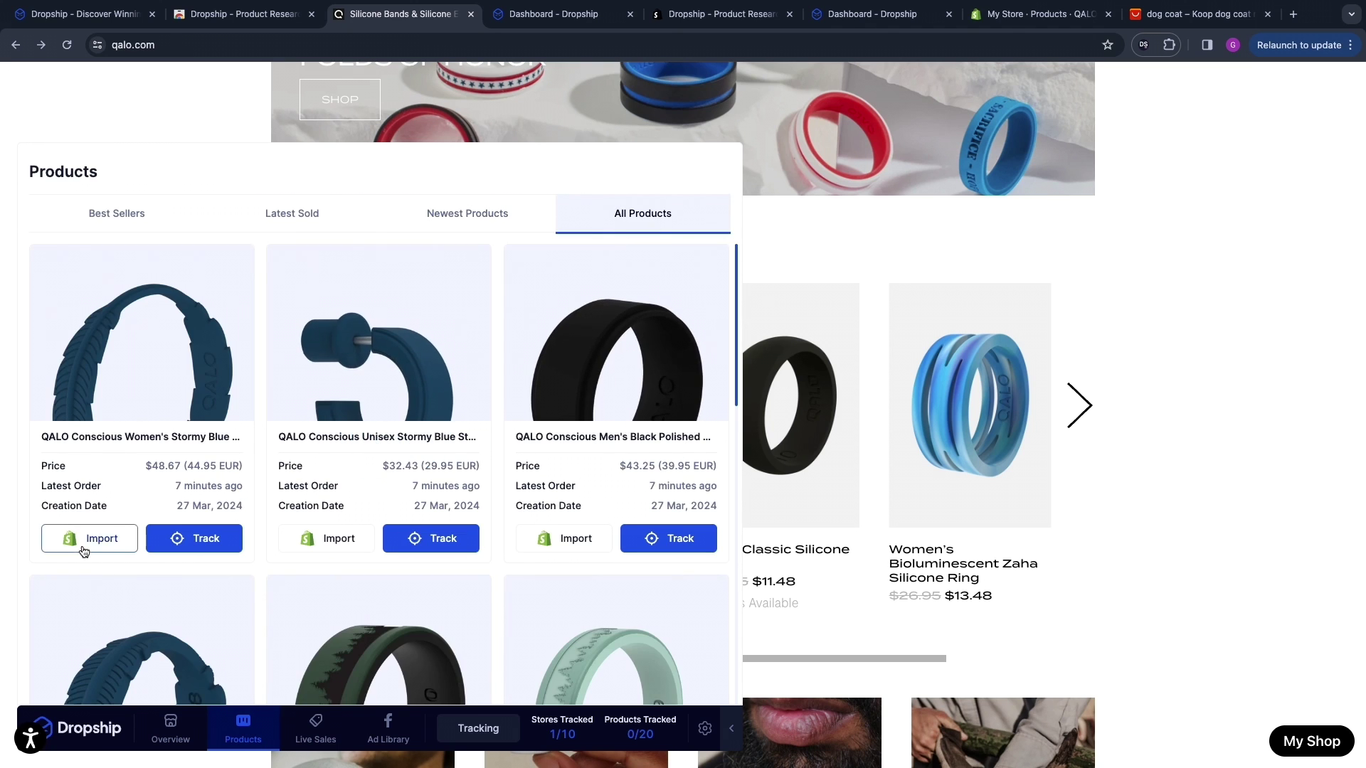
scroll(126, 550, "down", 3)
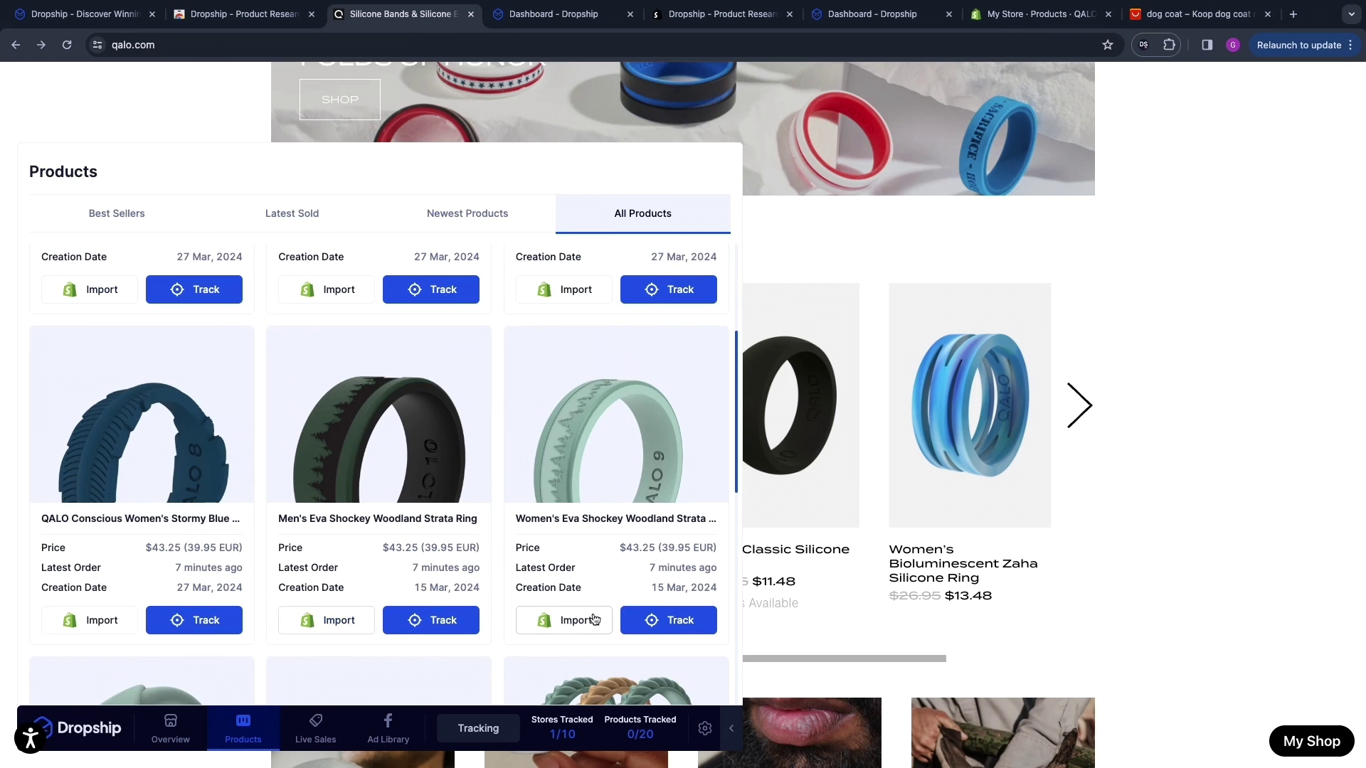
scroll(249, 626, "down", 3)
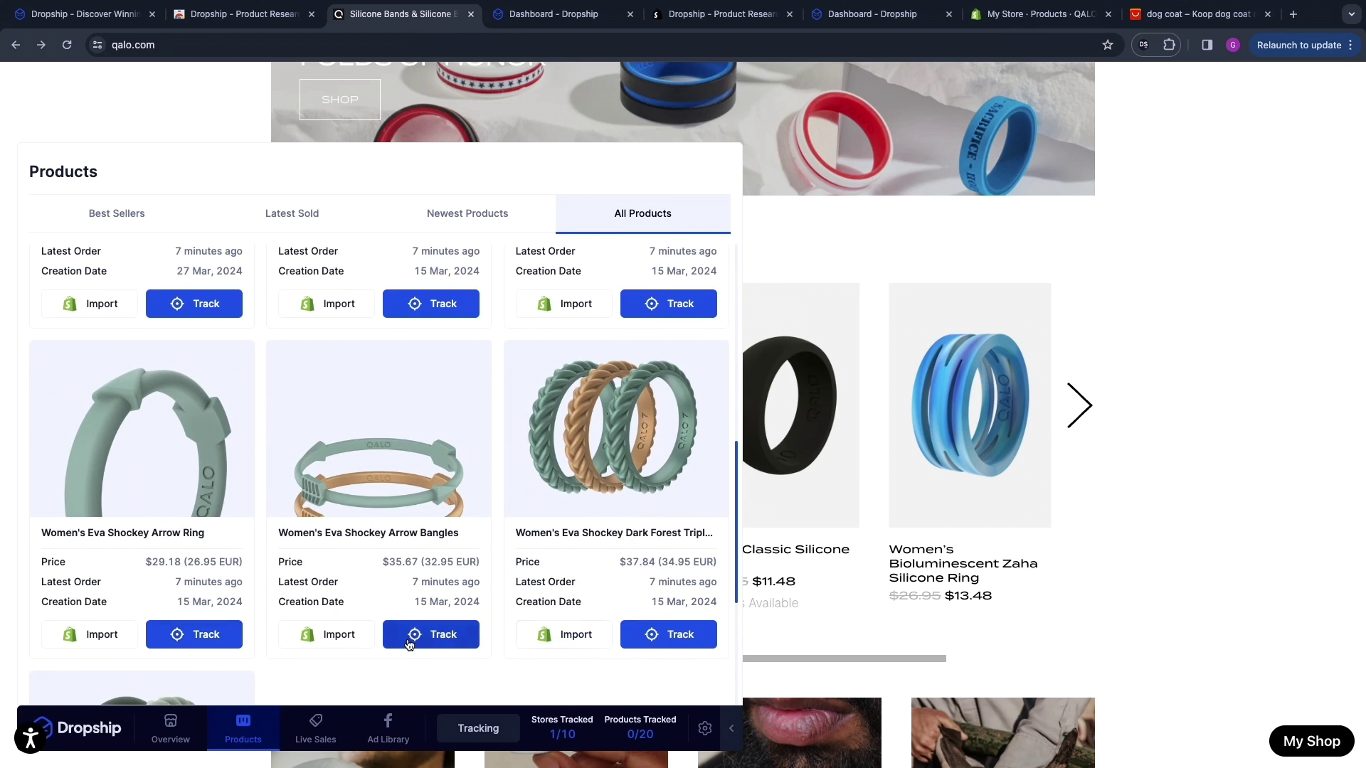
scroll(408, 640, "down", 3)
left_click(242, 729)
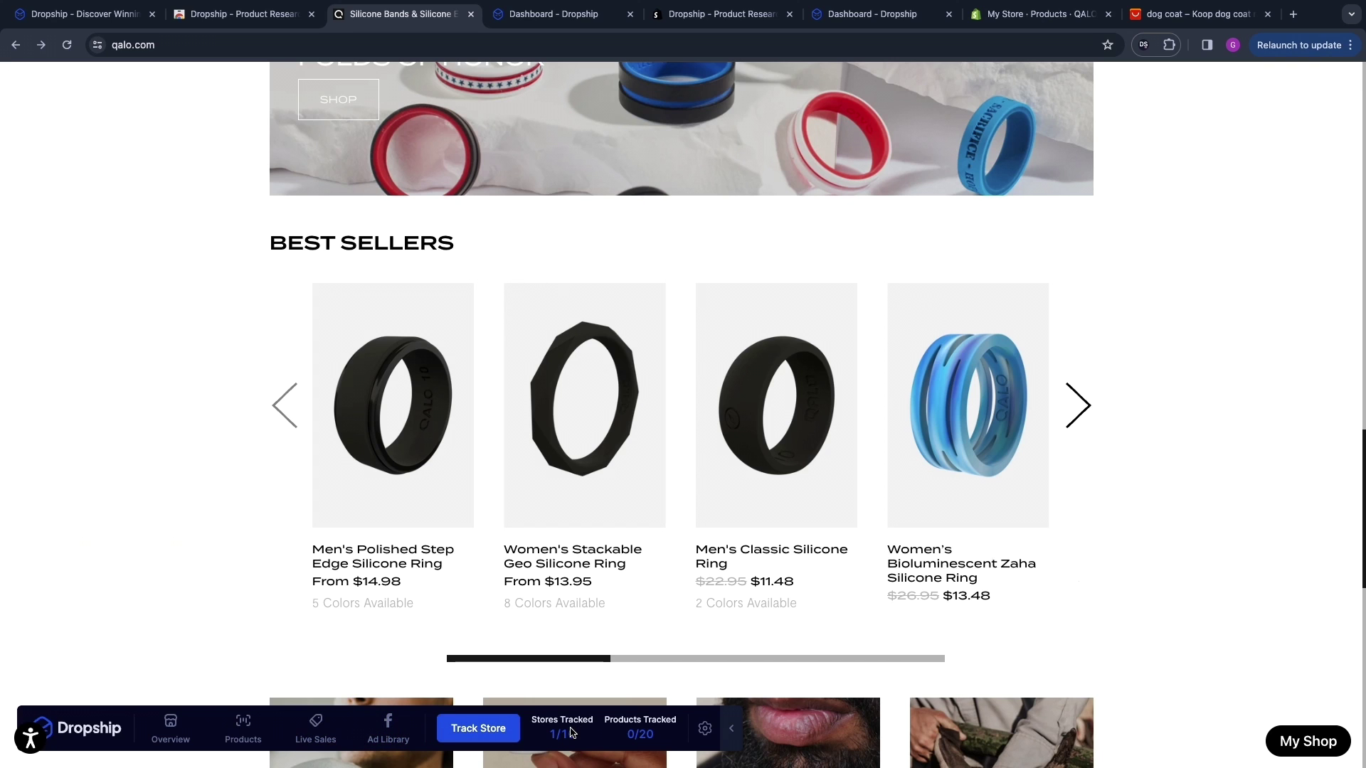
left_click(172, 732)
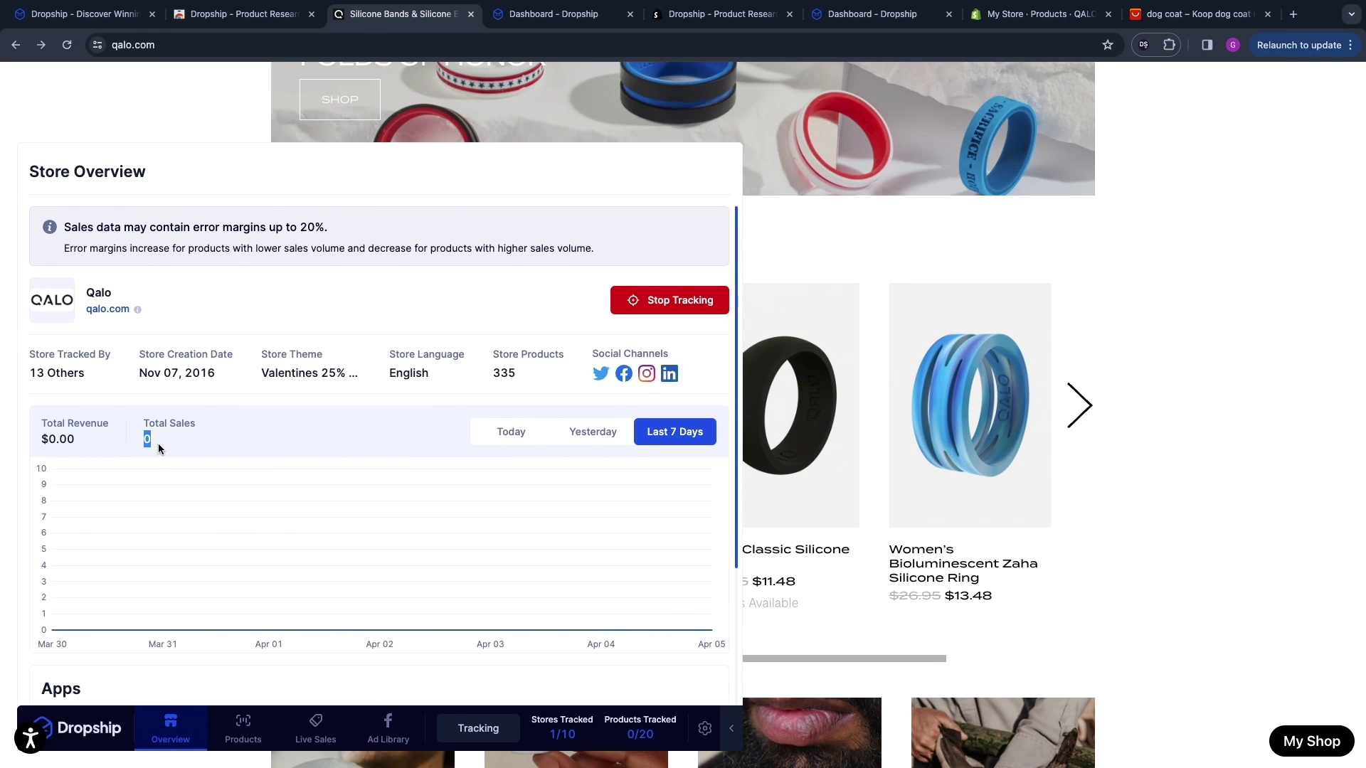
left_click(1210, 283)
scroll(1210, 283, "up", 2)
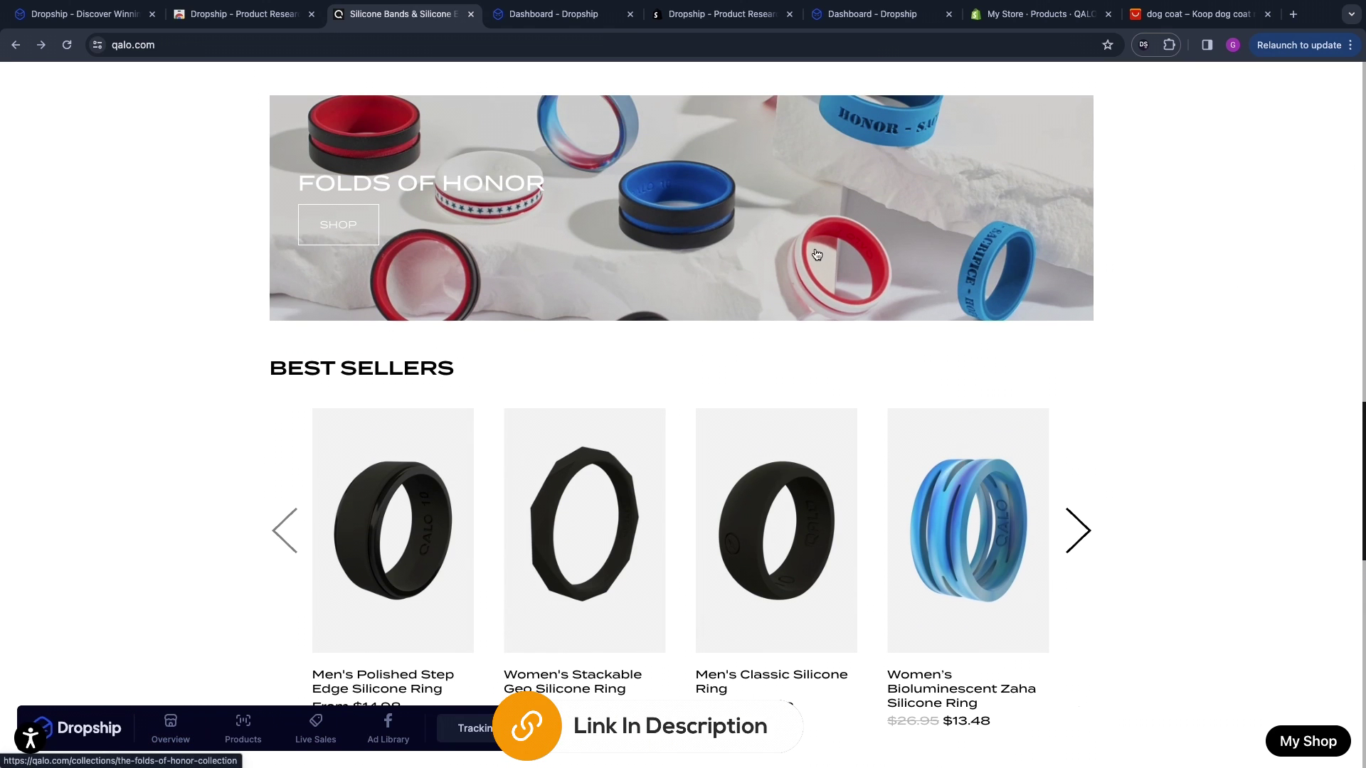
scroll(826, 254, "up", 8)
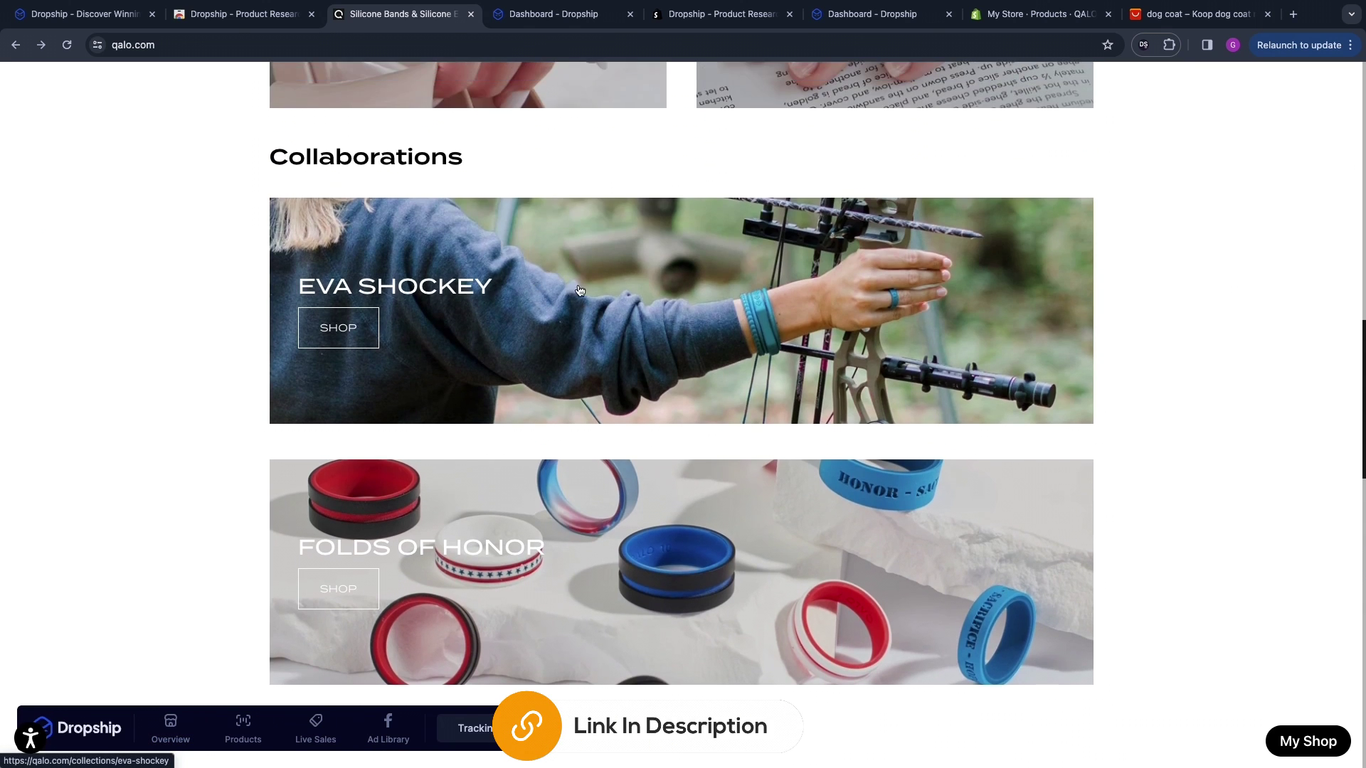
scroll(400, 255, "up", 12)
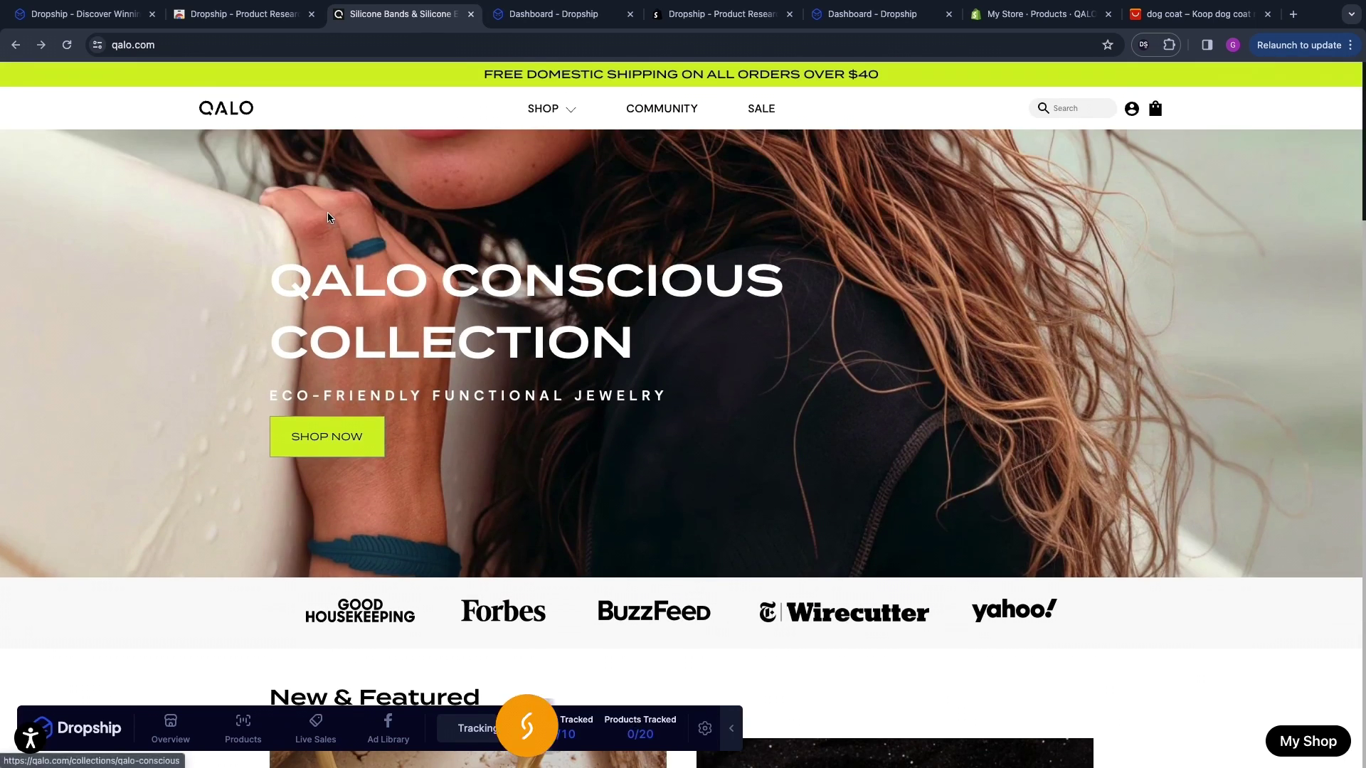